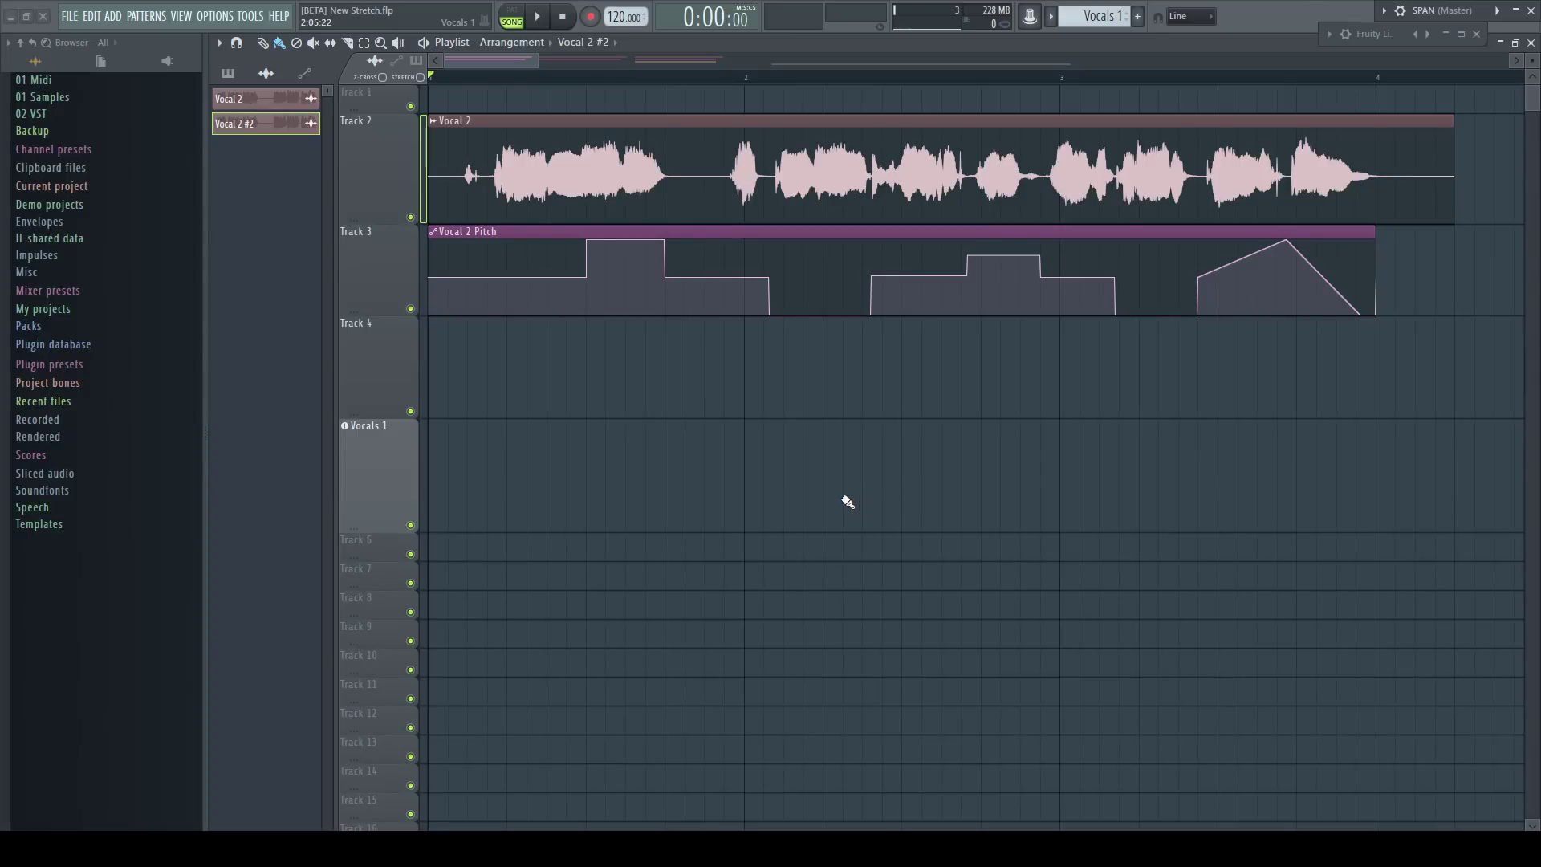
Step: Open the Vocal 2 clip's channel settings and play the Stretch and Stretch Pro vocal clips with their pitch automation
{"action": "double_click", "coordinate": [610, 184]}
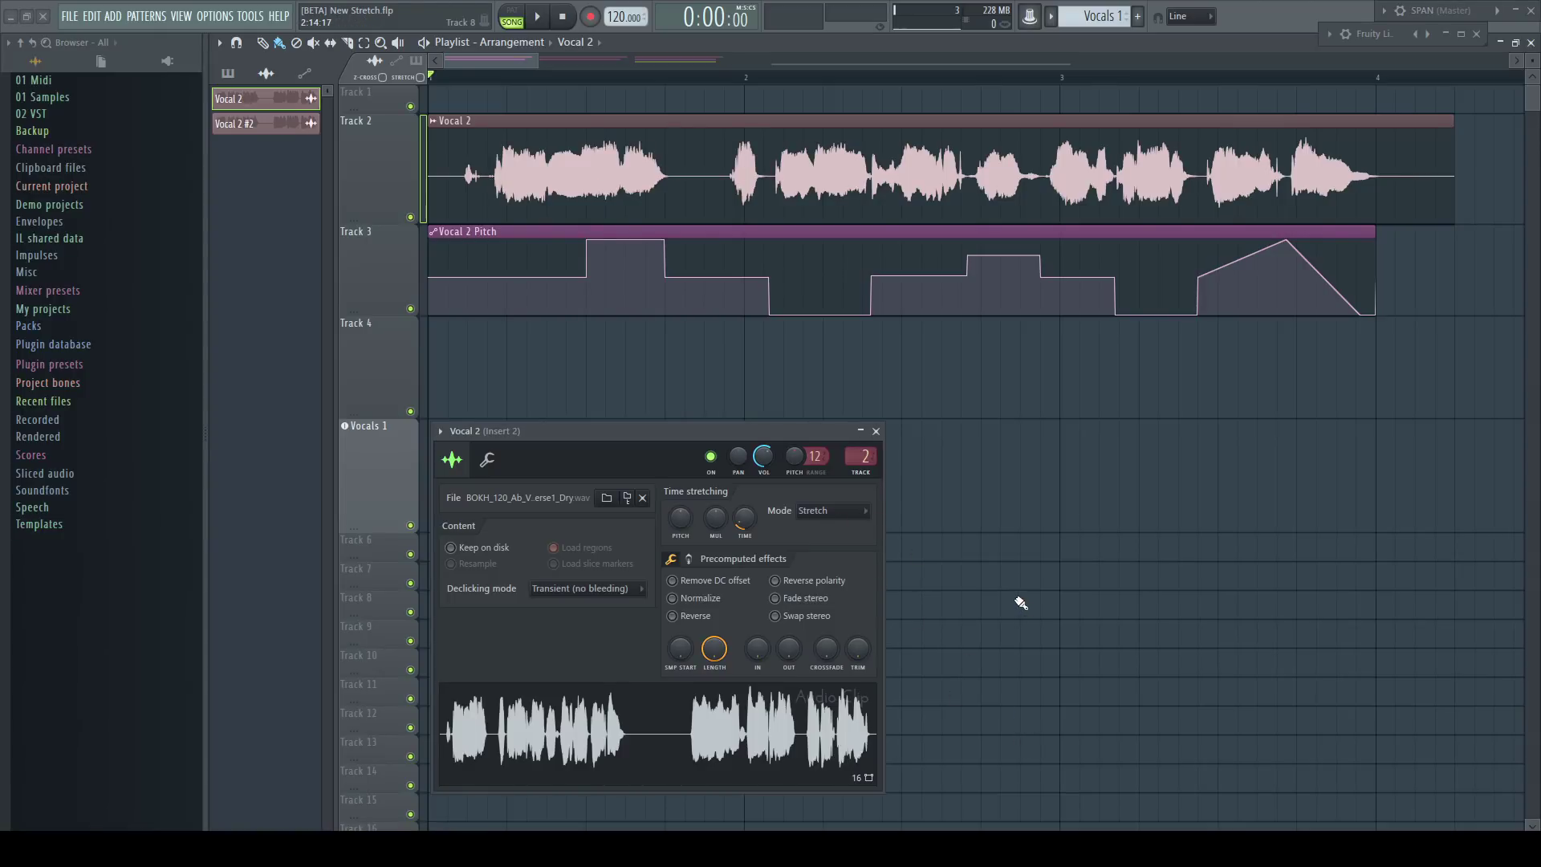
{"action": "key", "text": "space"}
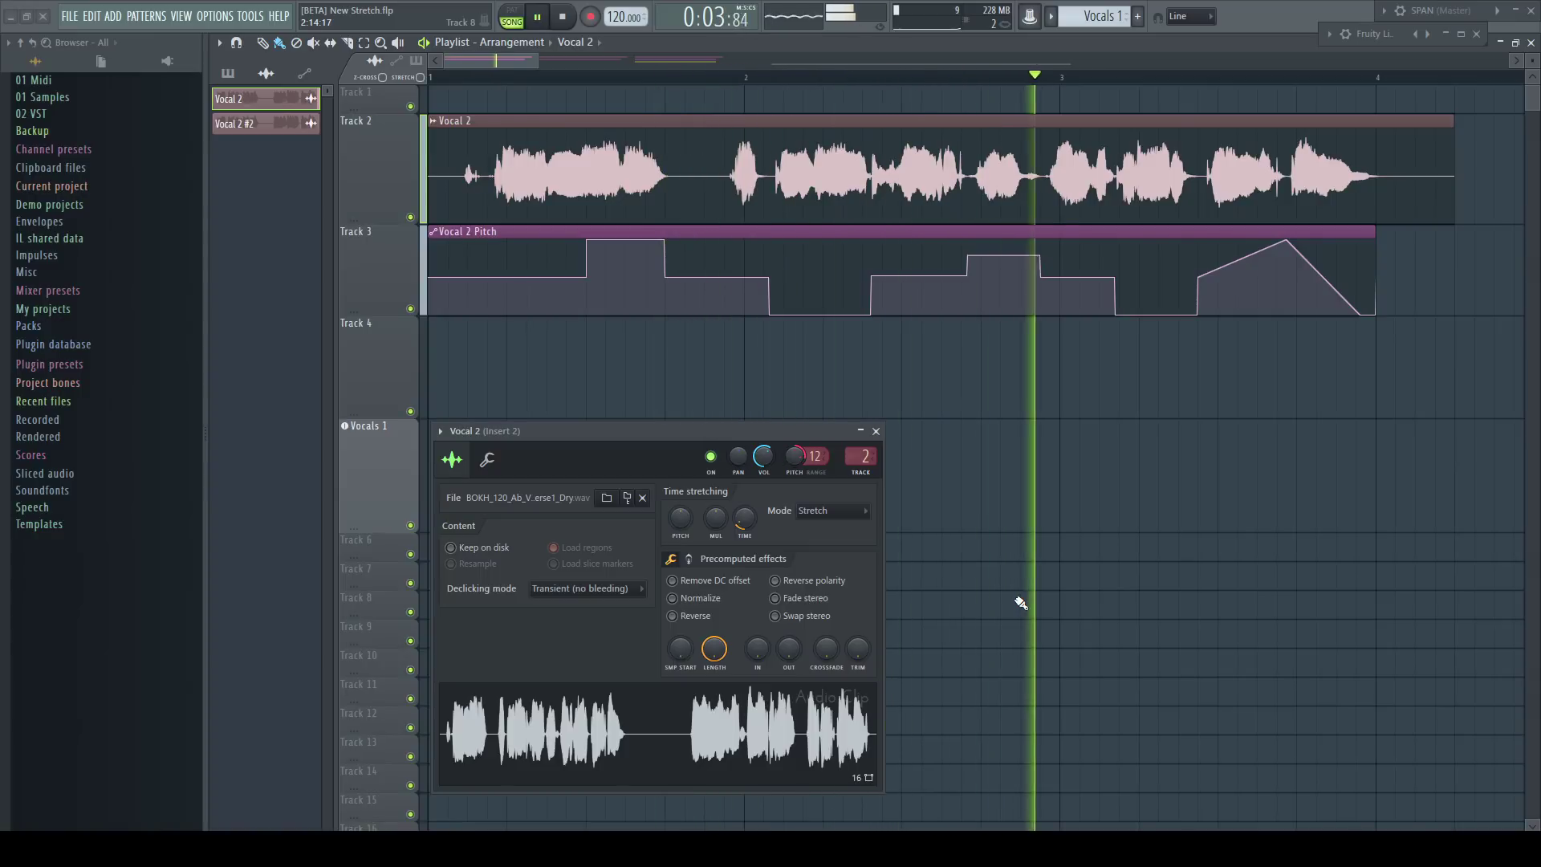
{"action": "key", "text": "space"}
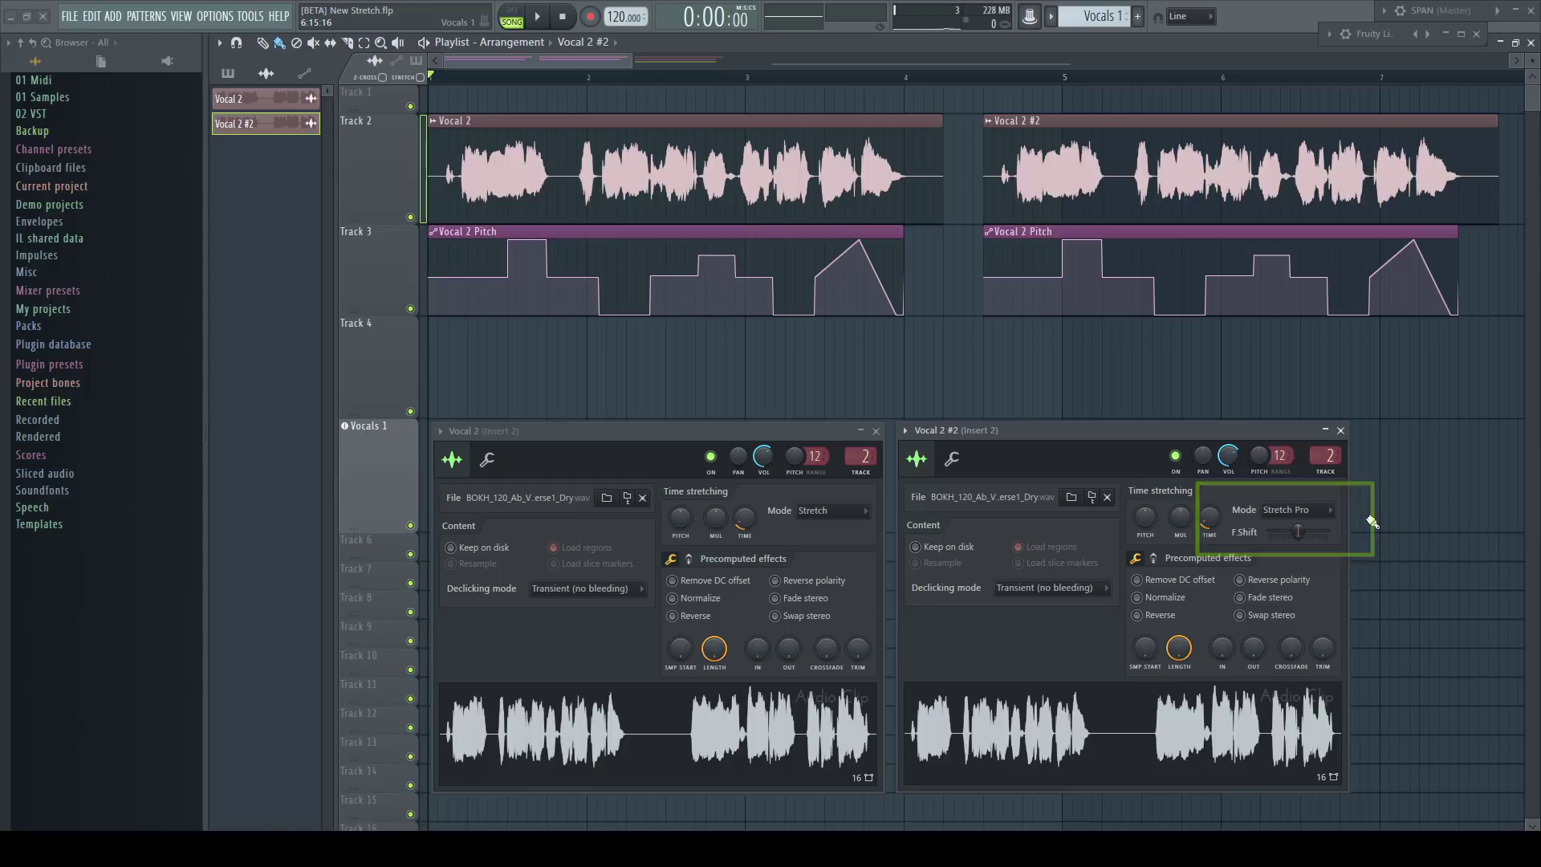
{"action": "key", "text": "space"}
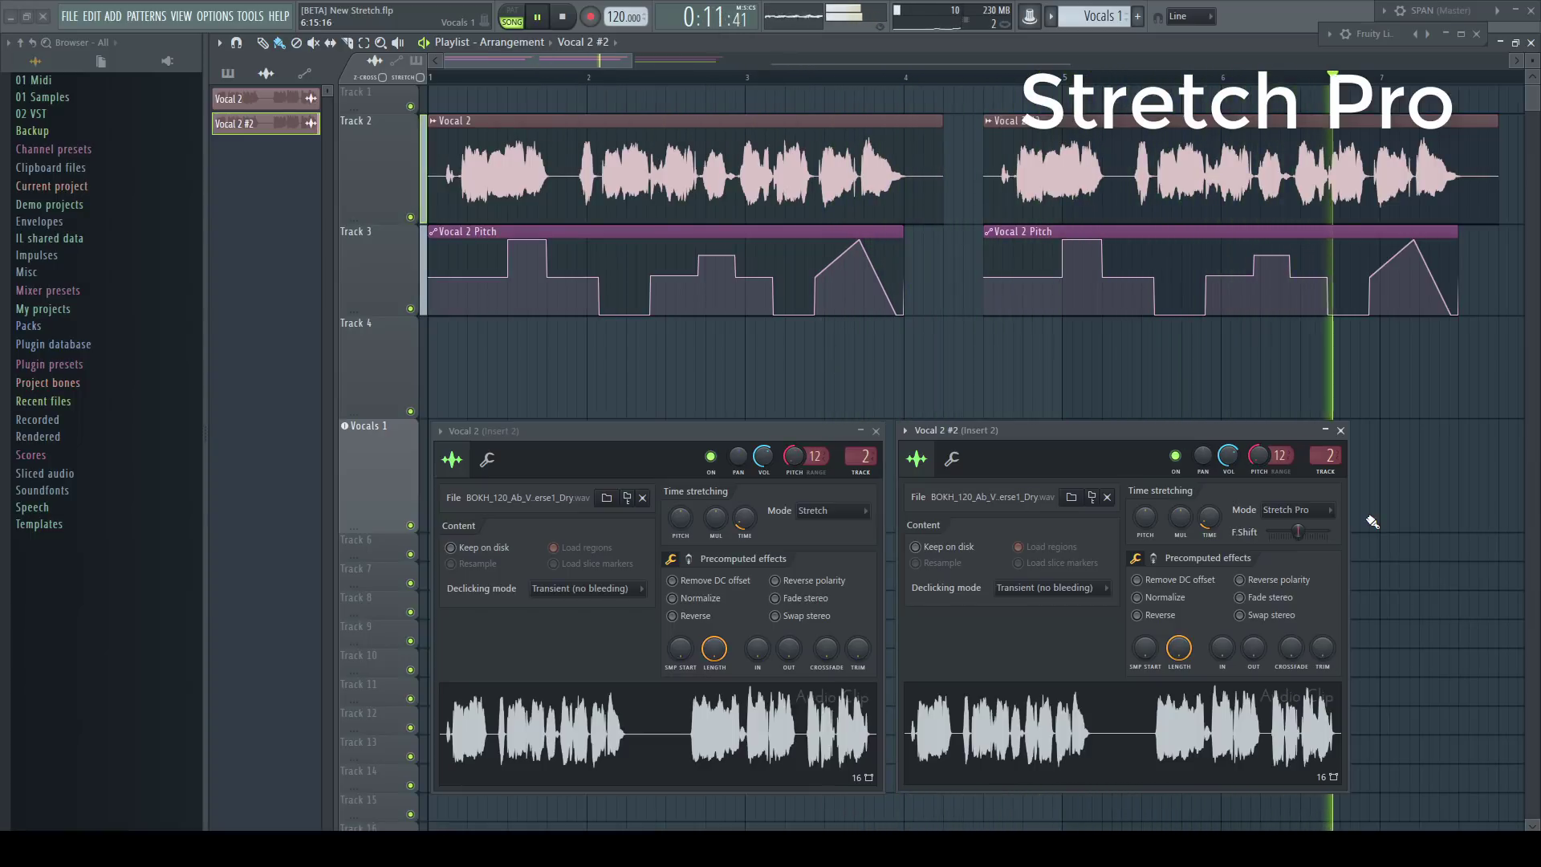
{"action": "key", "text": "space"}
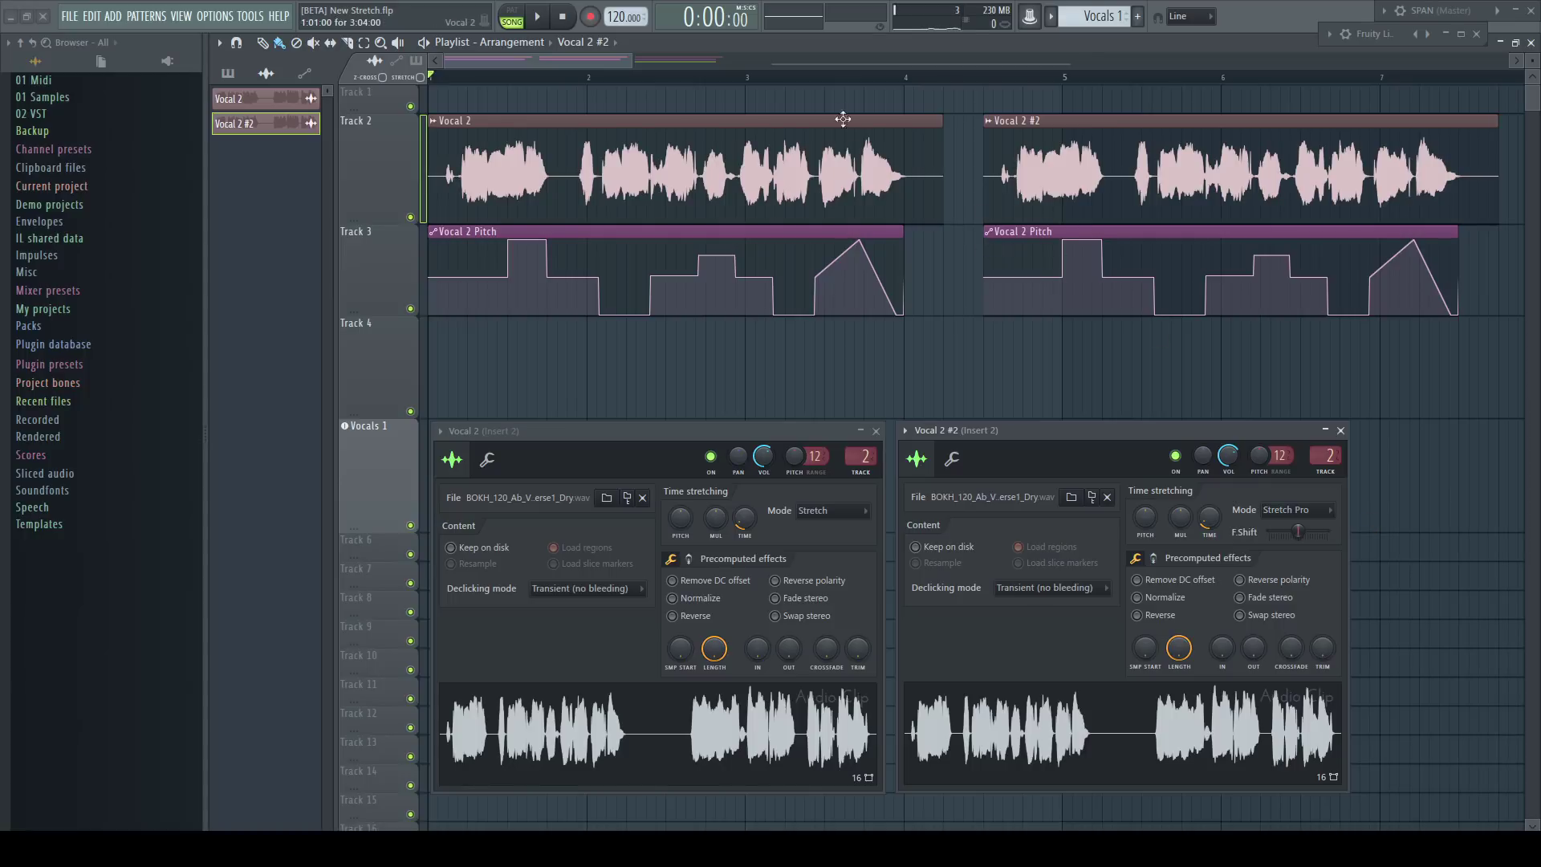
Step: Play the second Vocal 2 #2 clip from just before bar 8 with its pitch and formant automation
{"action": "left_click_drag", "start_coordinate": [624, 65], "coordinate": [724, 70]}
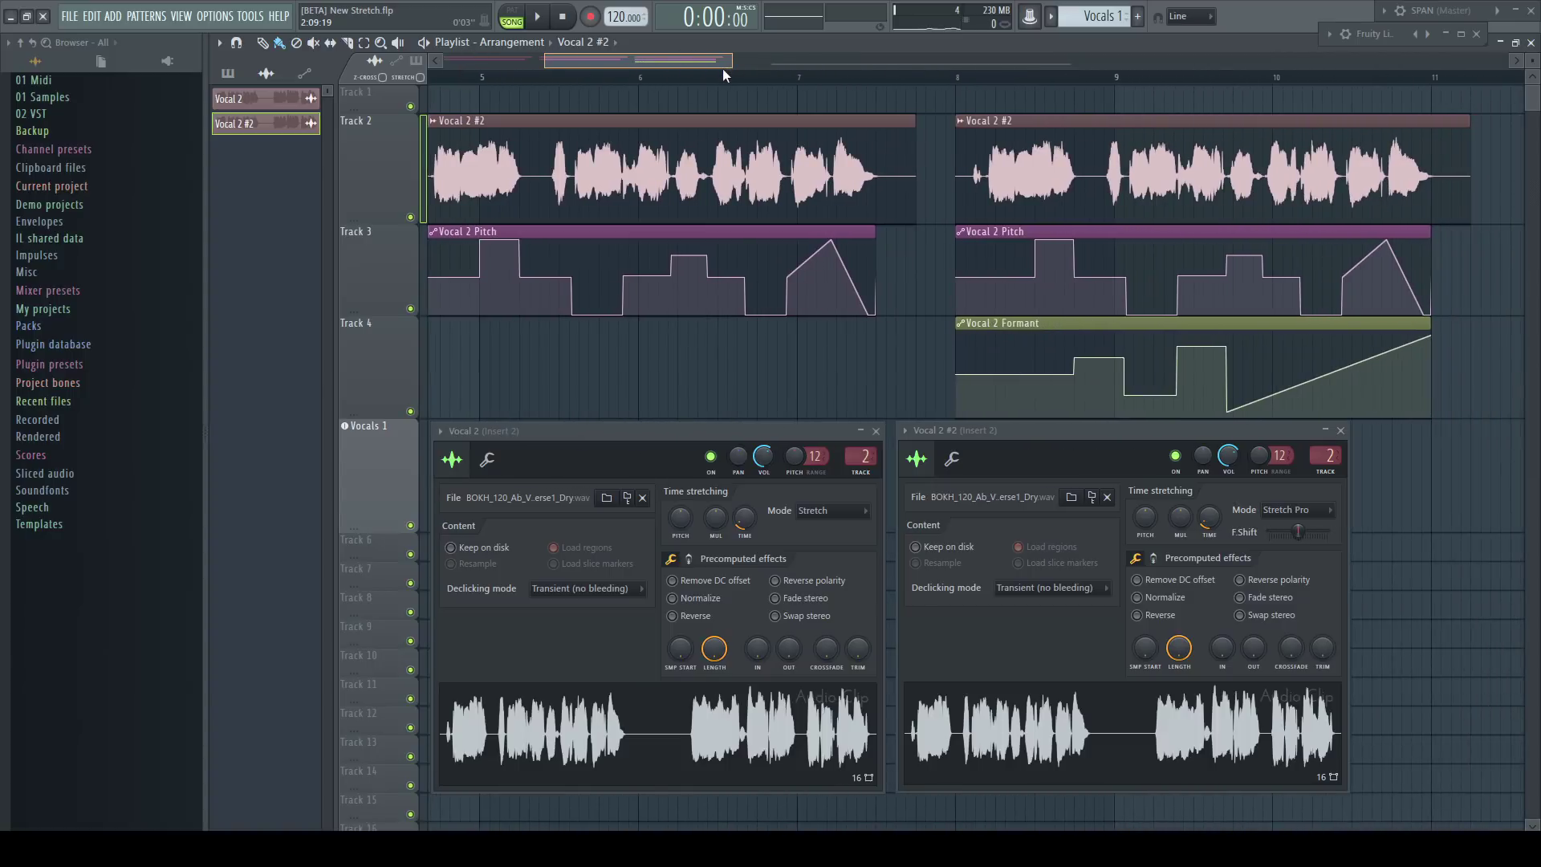
{"action": "left_click", "coordinate": [939, 81]}
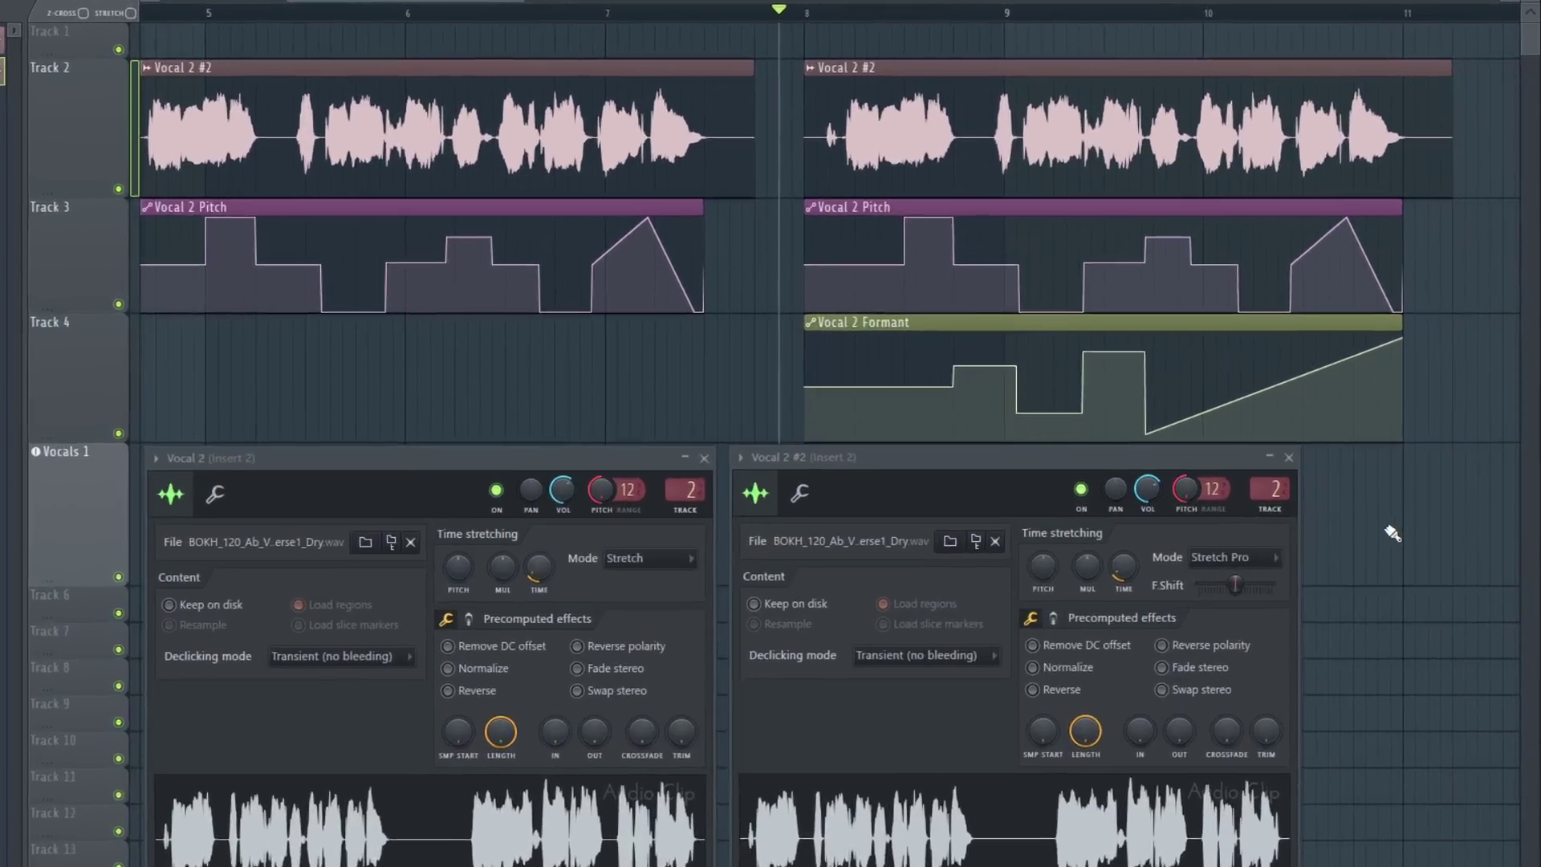
{"action": "key", "text": "space"}
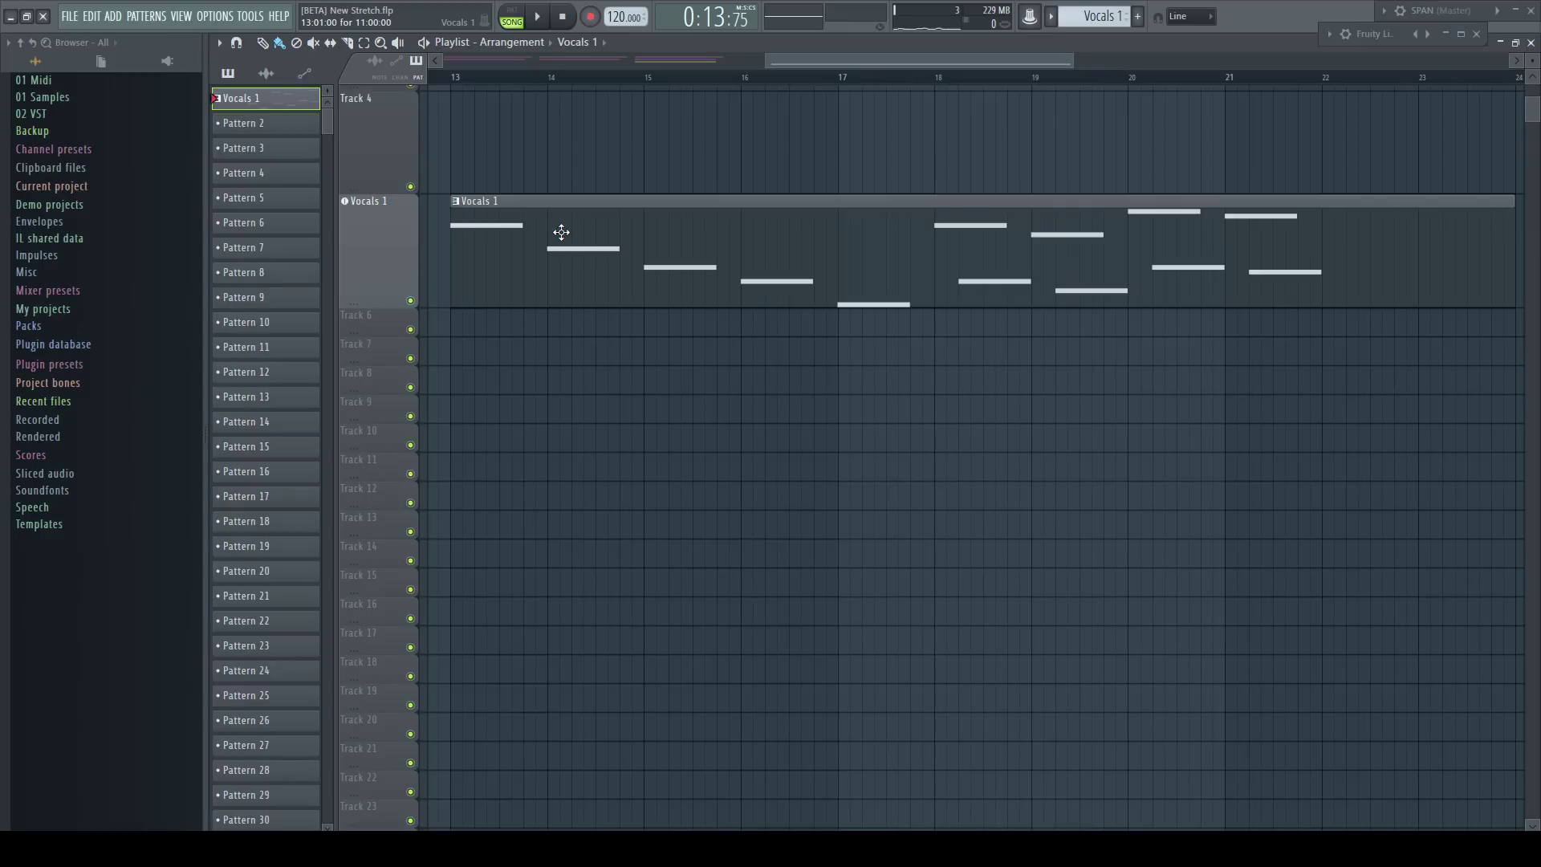
Step: Review the Vocals 1 pattern's notes in the piano roll and open the Vocals 1 sampler settings
{"action": "double_click", "coordinate": [561, 232]}
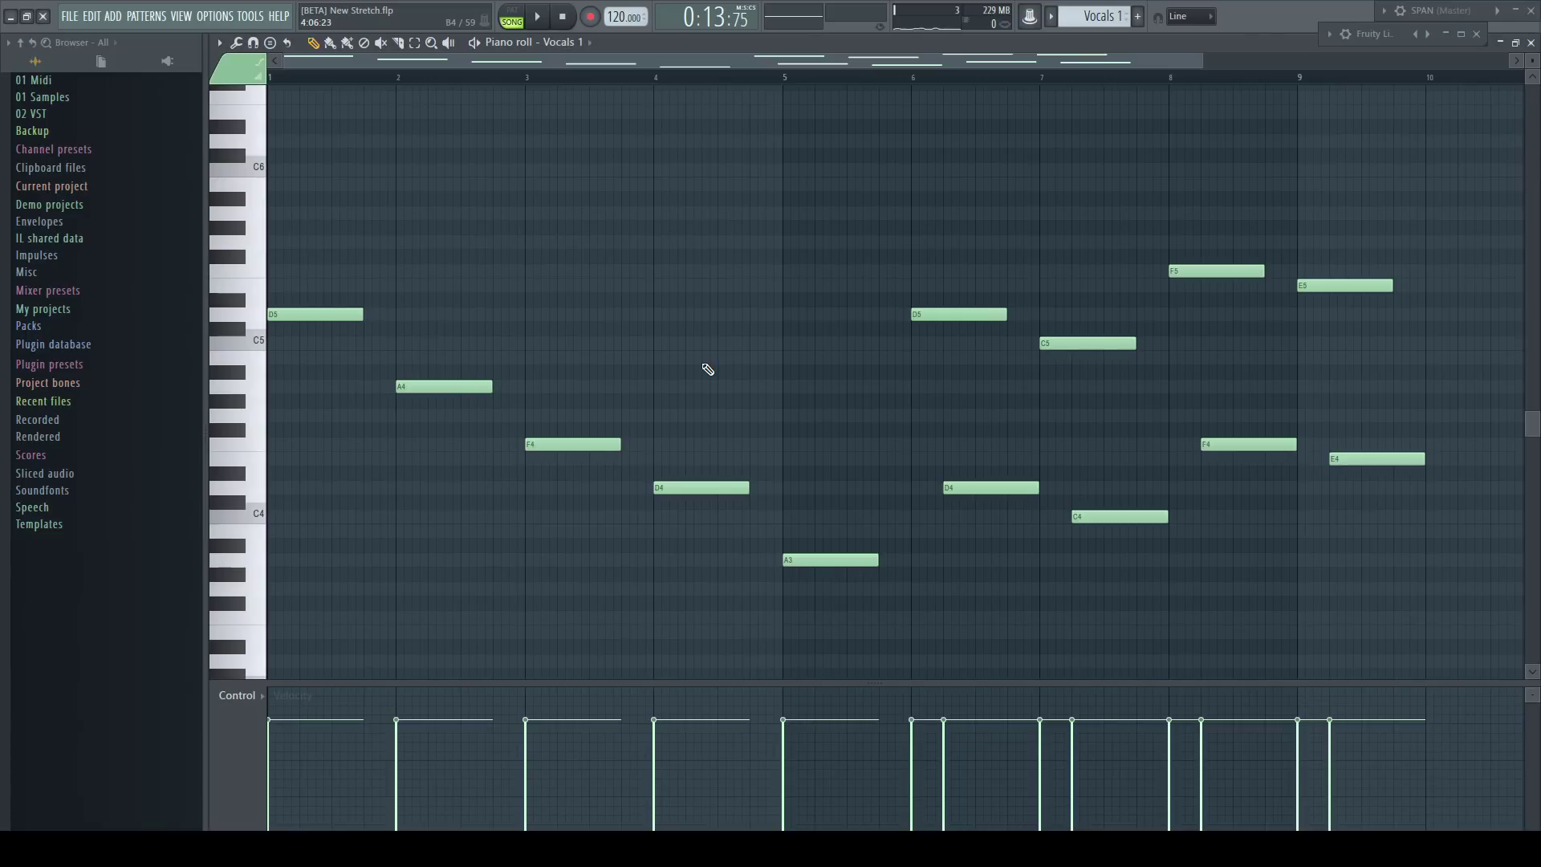
{"action": "left_click", "coordinate": [1532, 44]}
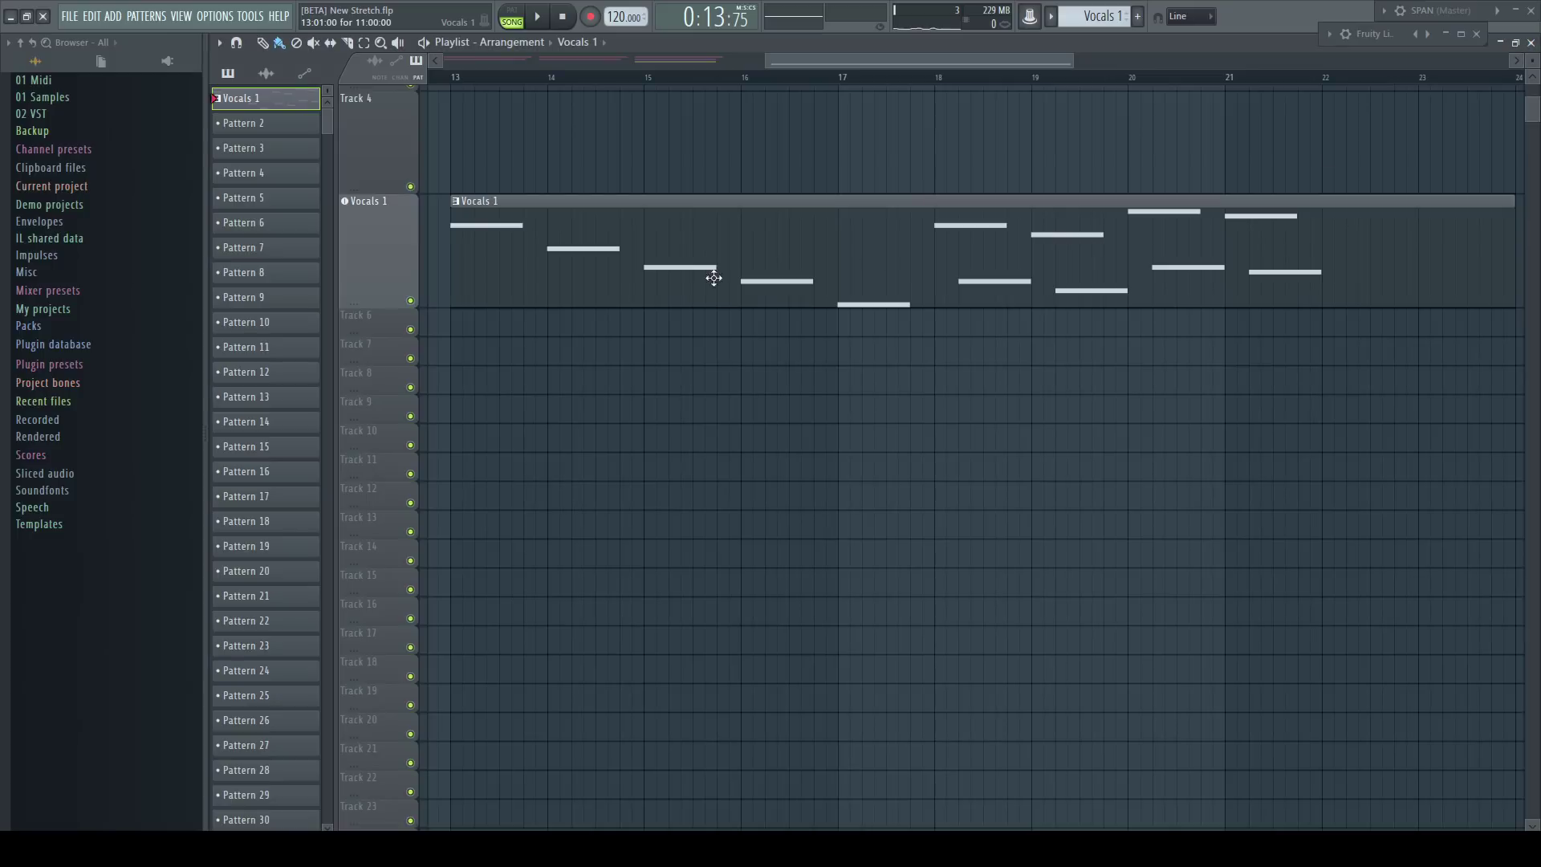
{"action": "left_click", "coordinate": [379, 238]}
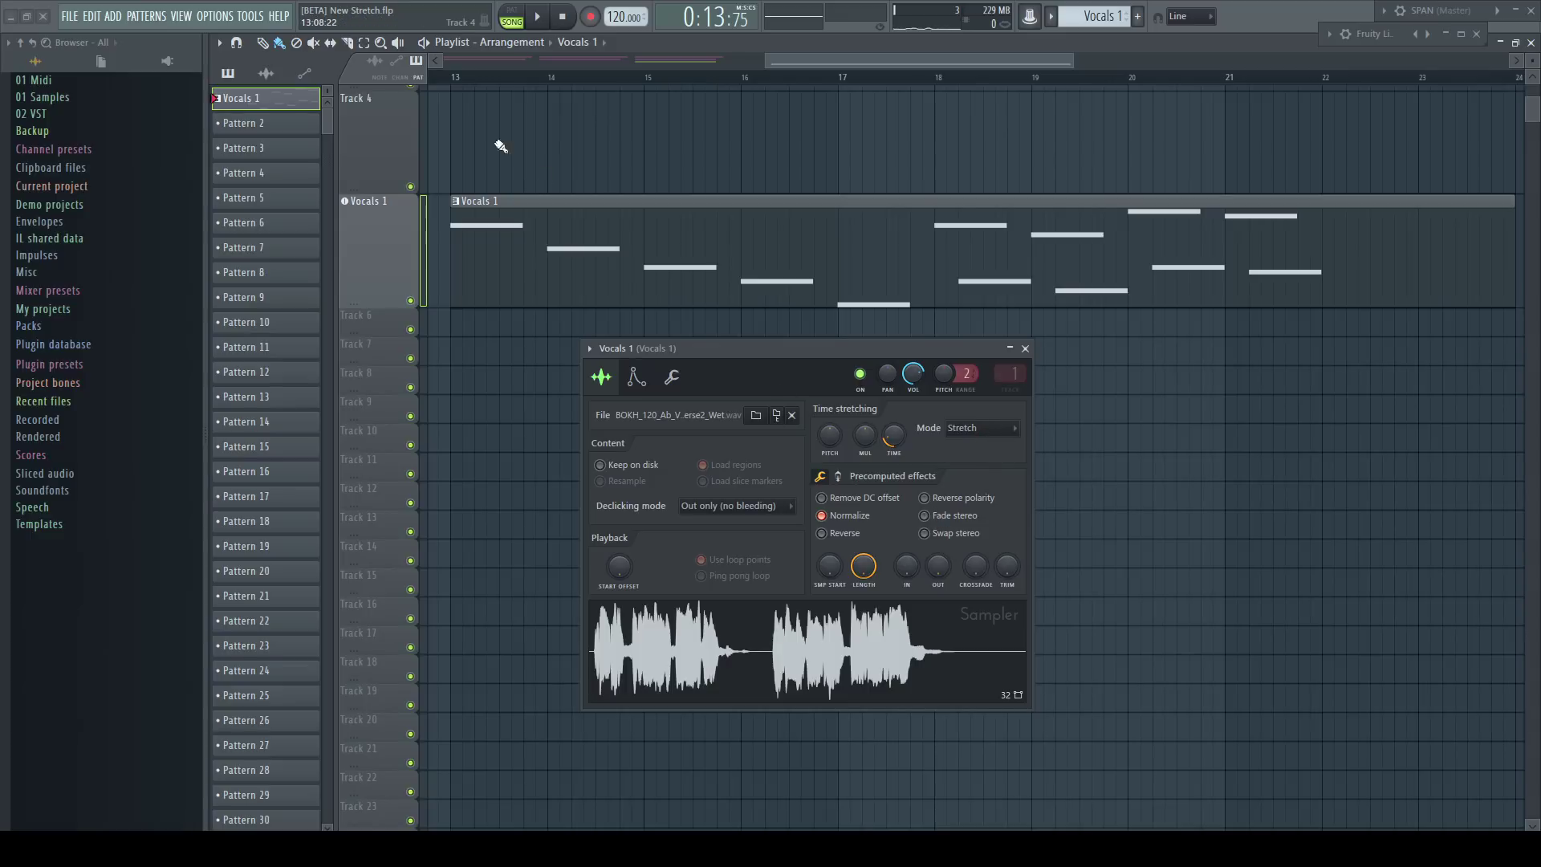
Step: Play the Vocals 1 pattern from bar 13 with the Stretch mode
{"action": "left_click", "coordinate": [454, 83]}
{"action": "key", "text": "space"}
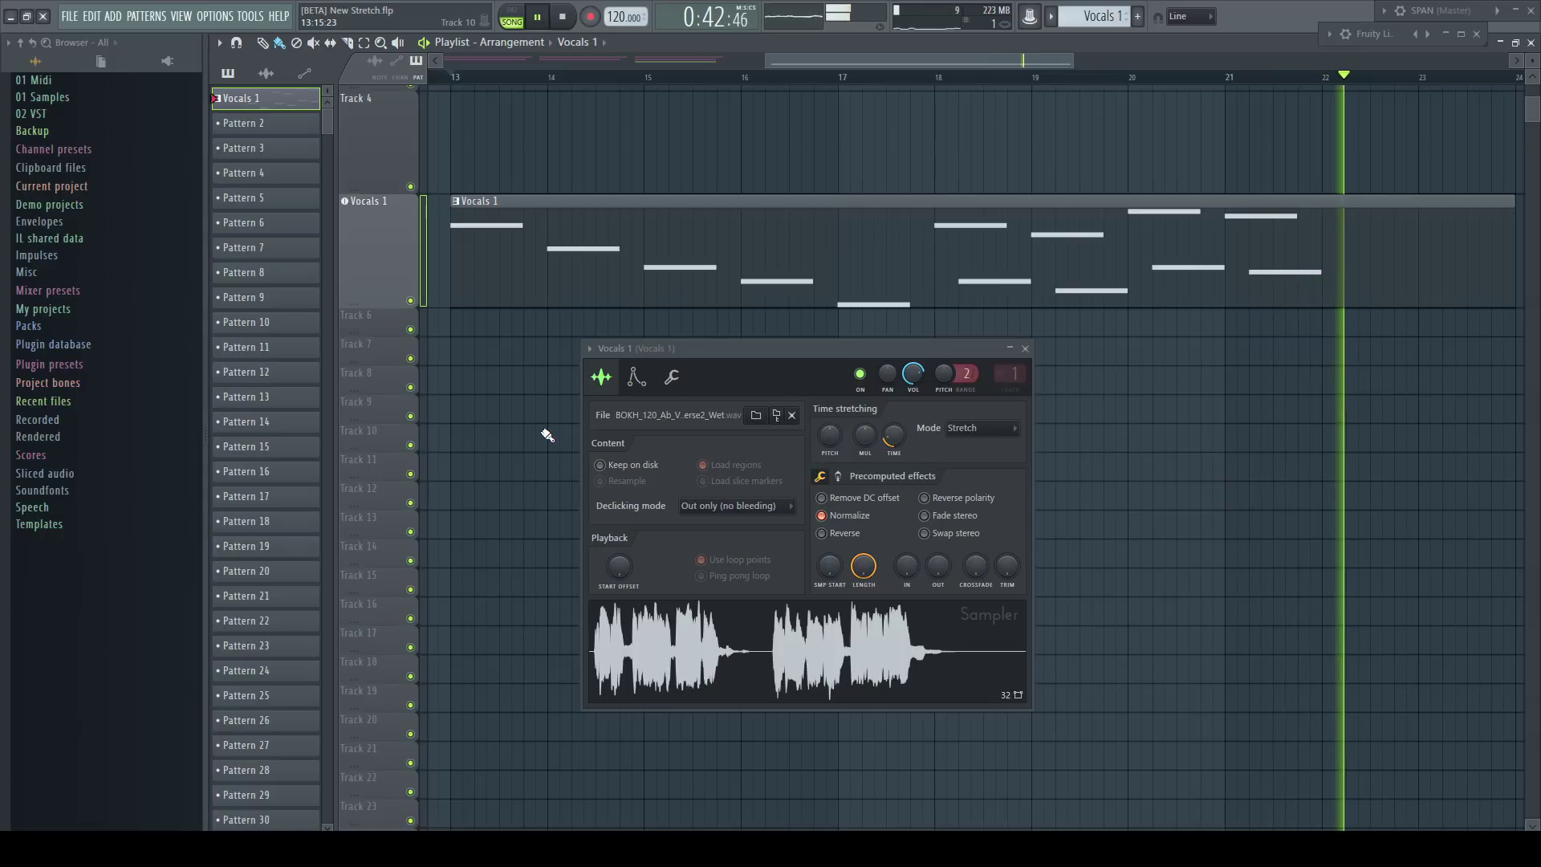
{"action": "key", "text": "space"}
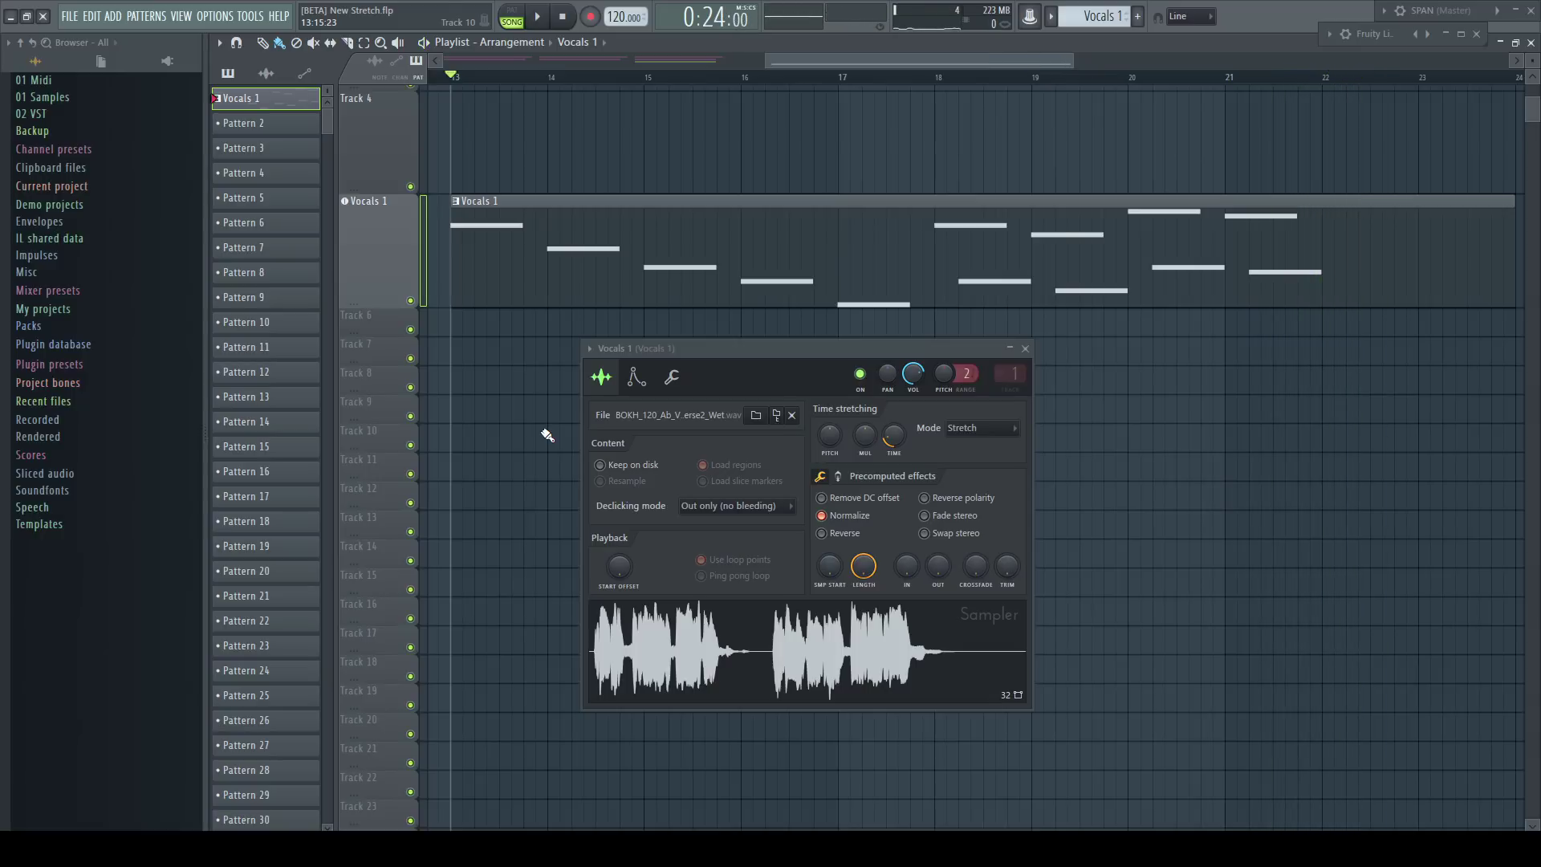
Step: Set the Vocals 1 sampler's time stretching mode to Stretch Pro and play the pattern
{"action": "left_click", "coordinate": [971, 430]}
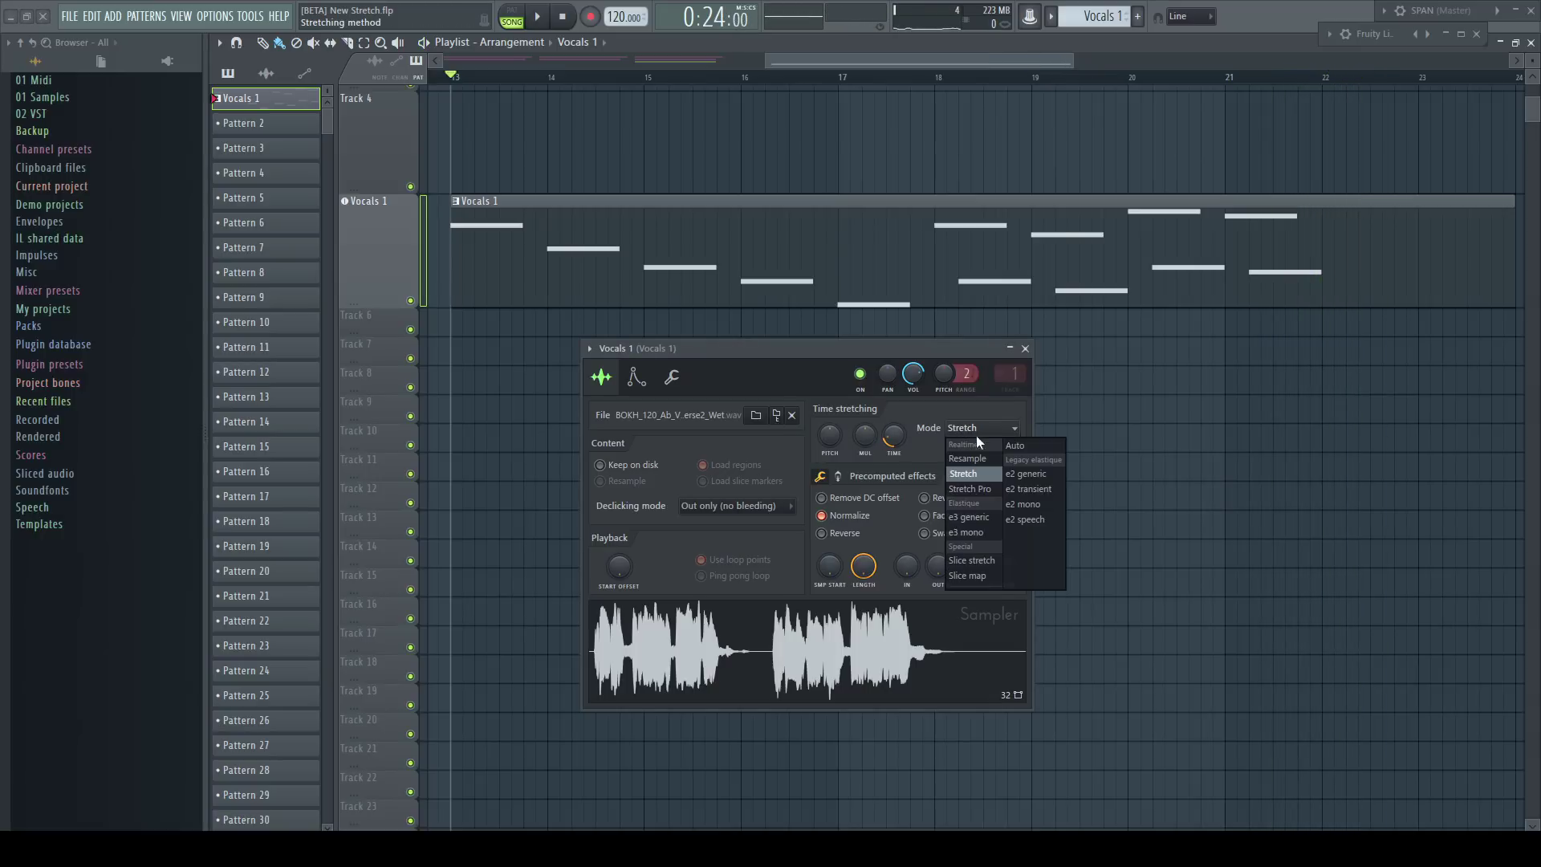
{"action": "left_click", "coordinate": [981, 489]}
{"action": "key", "text": "space"}
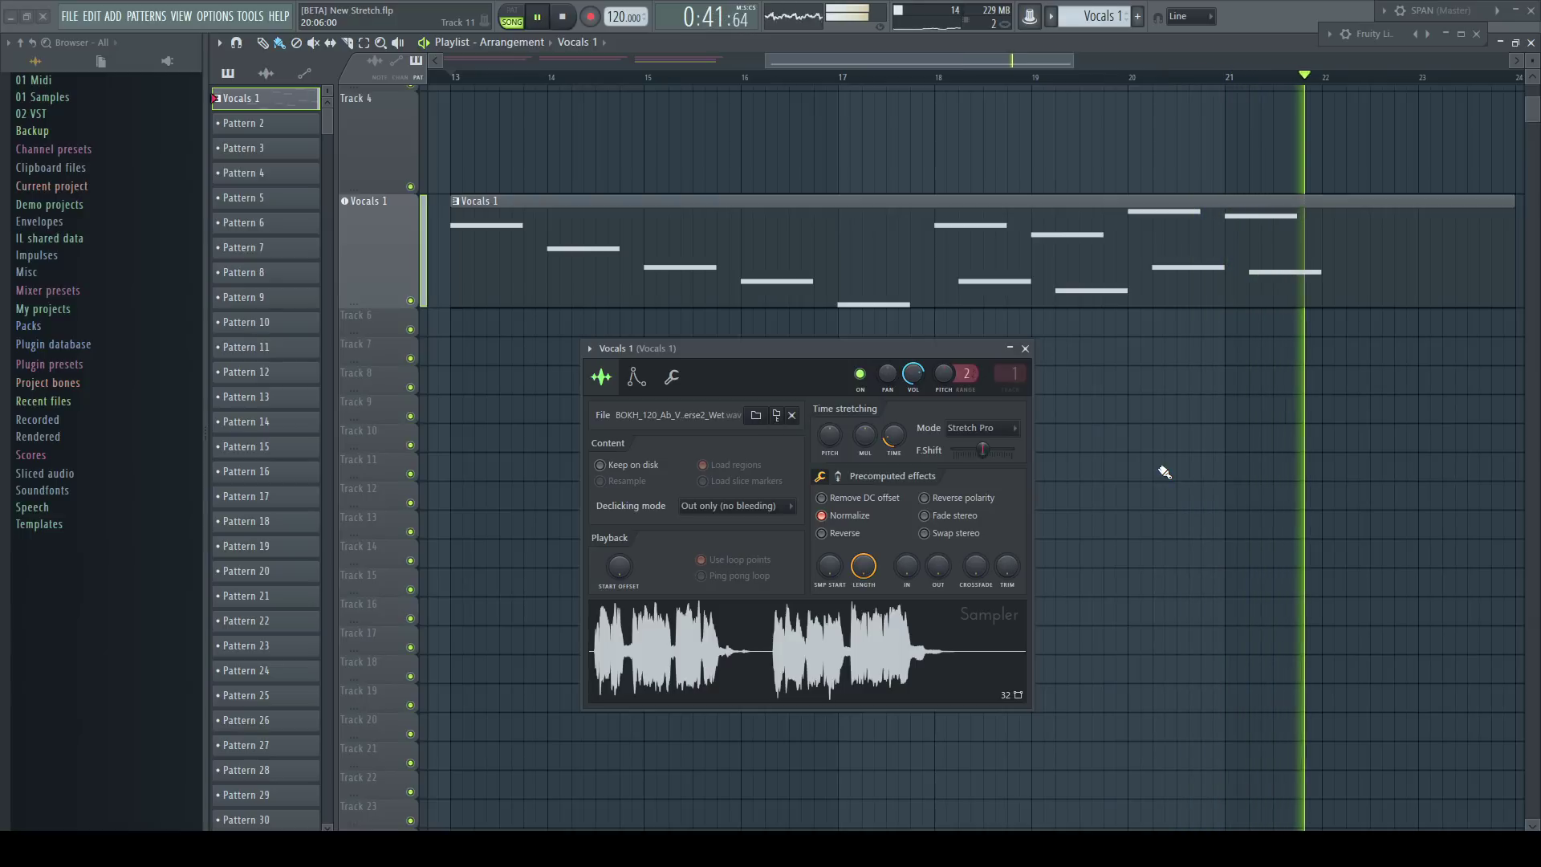
{"action": "key", "text": "space"}
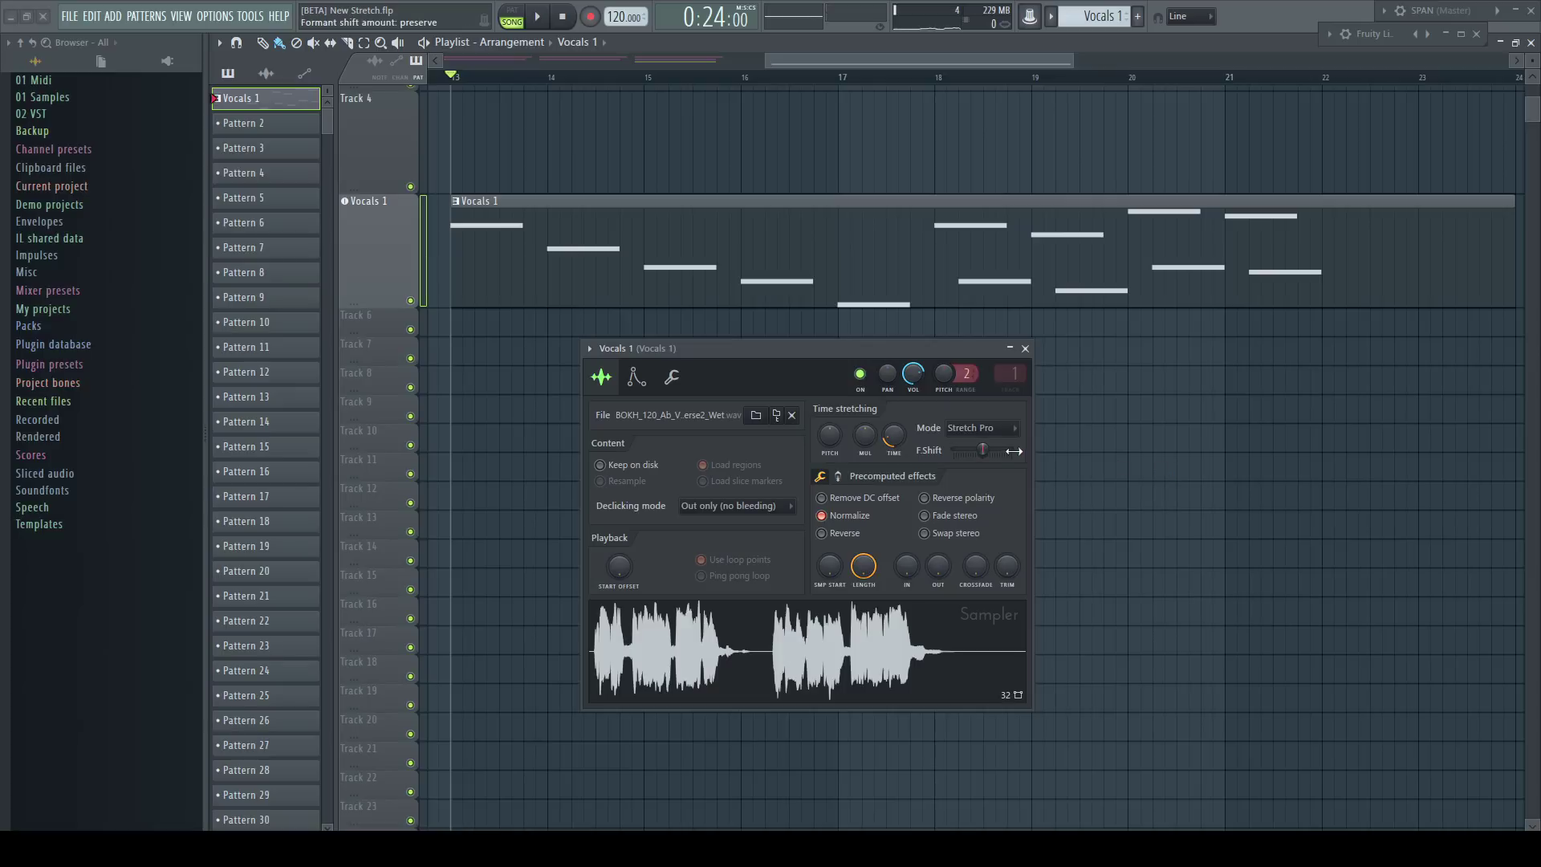
Step: Lower the Vocals 1 formant shift slightly below its centre setting and play the pattern
{"action": "left_click_drag", "start_coordinate": [982, 450], "coordinate": [971, 454]}
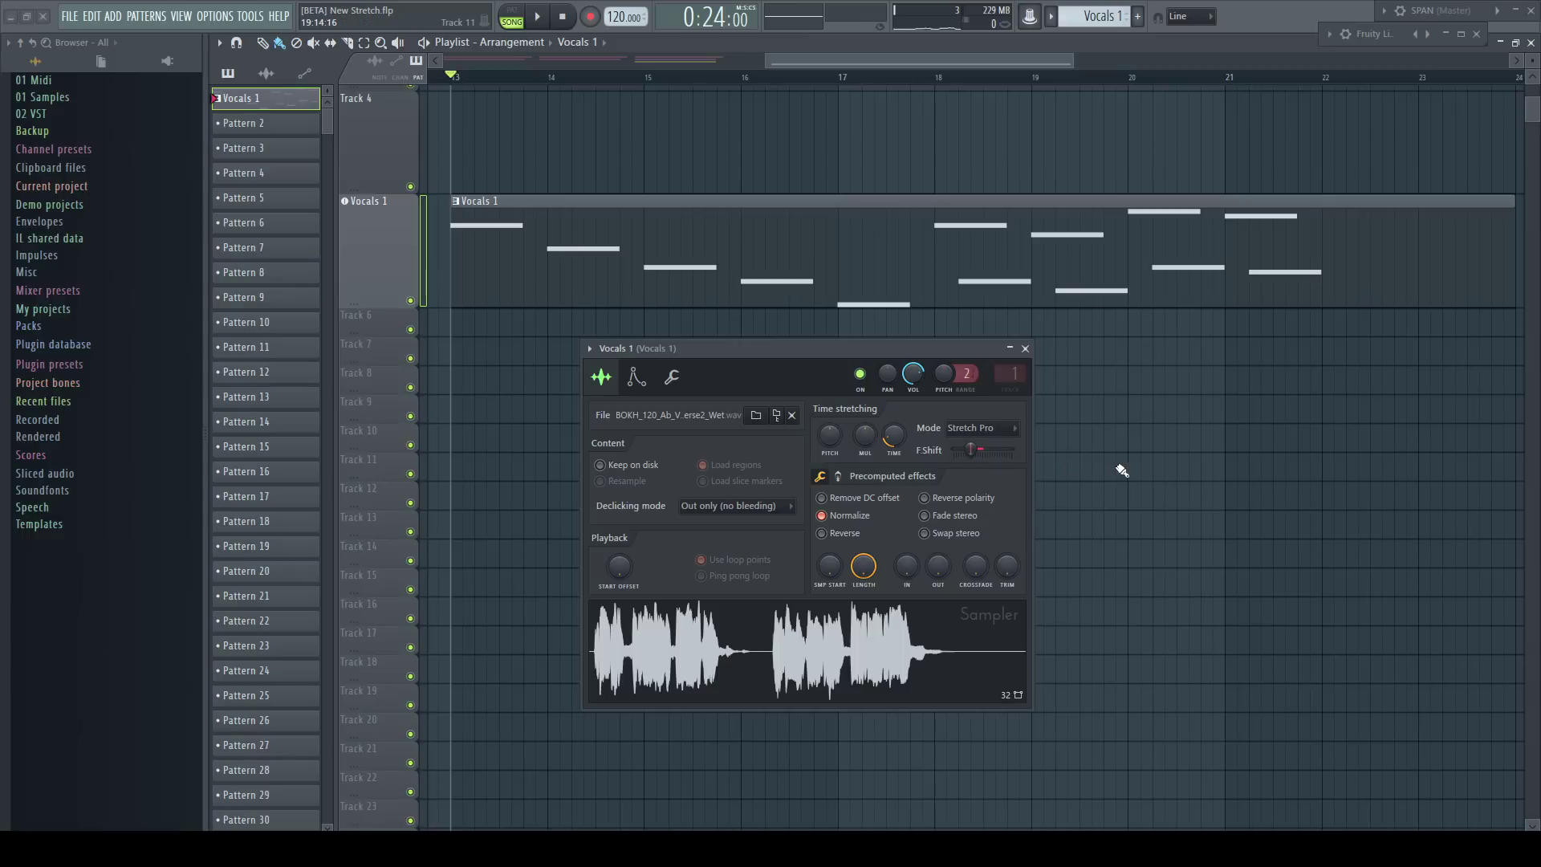
{"action": "key", "text": "space"}
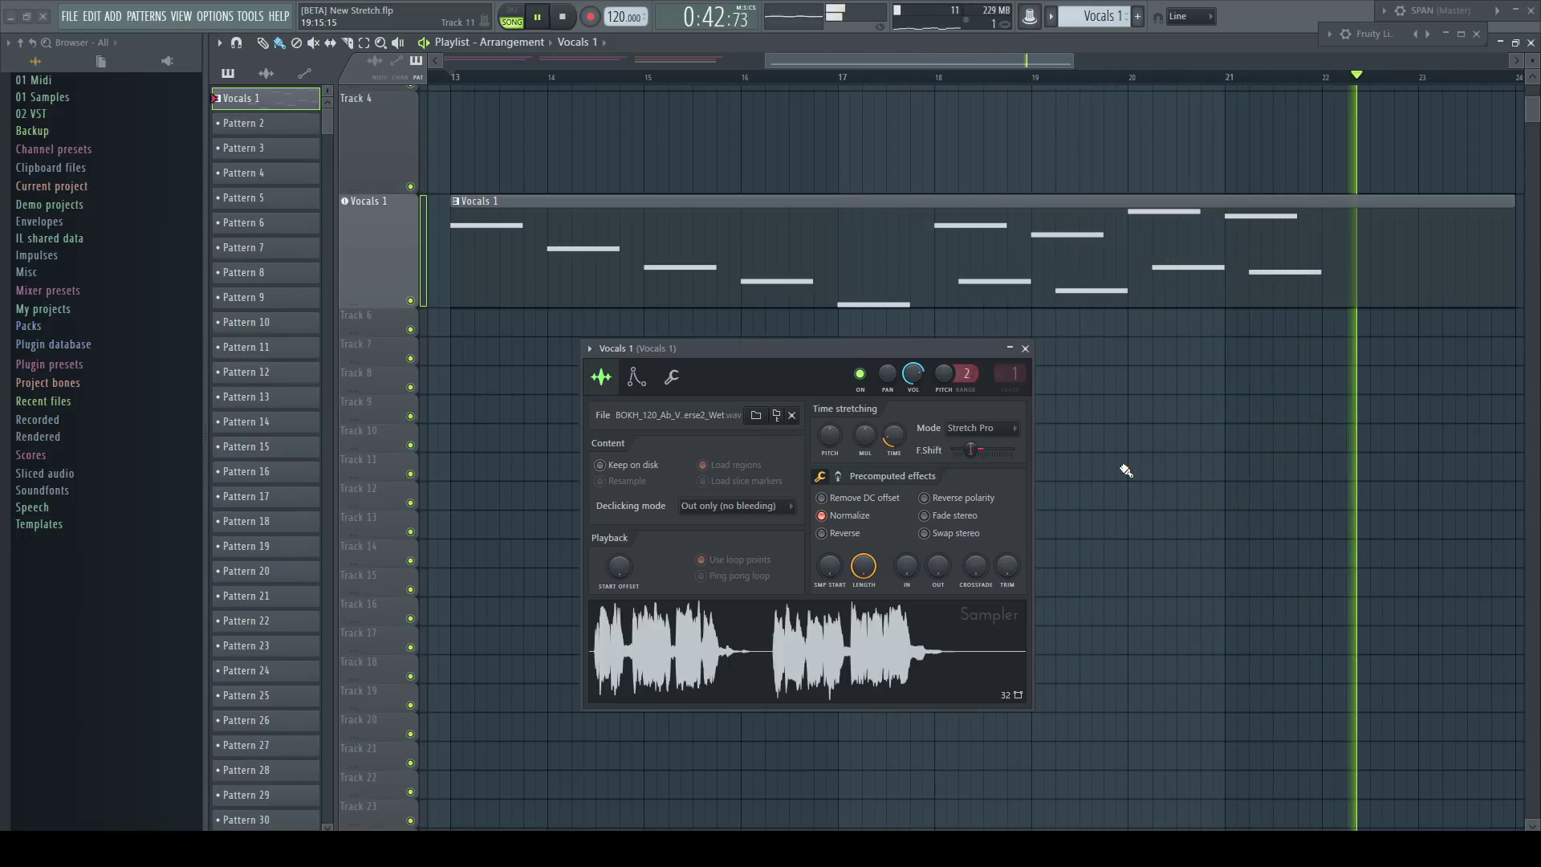
{"action": "key", "text": "space"}
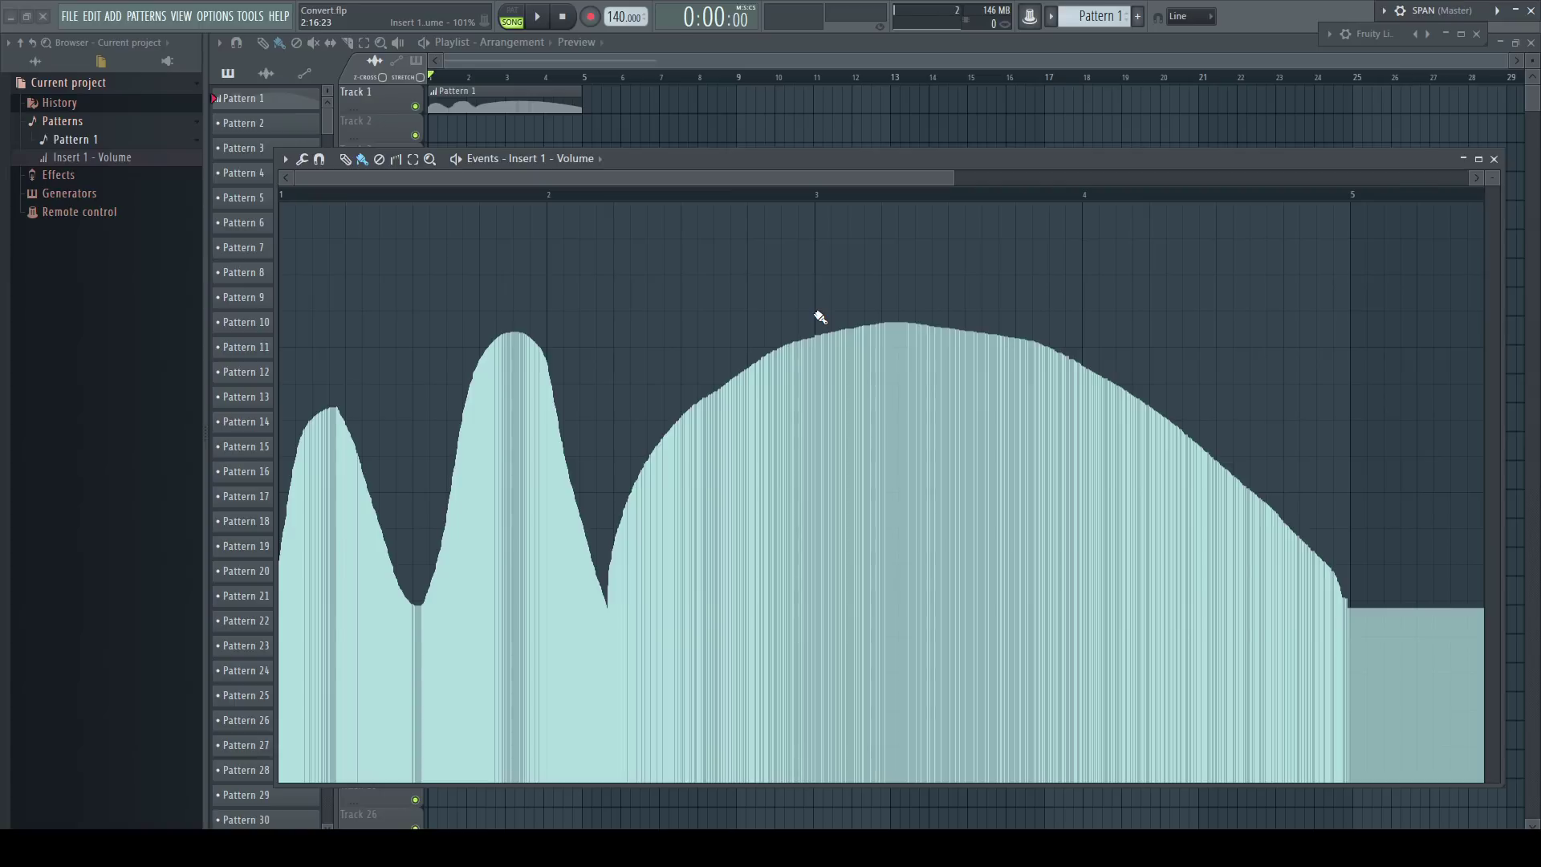
Step: Turn the Insert 1 - Volume events into an automation clip, adjusting the decimation threshold slightly before accepting
{"action": "left_click", "coordinate": [285, 159]}
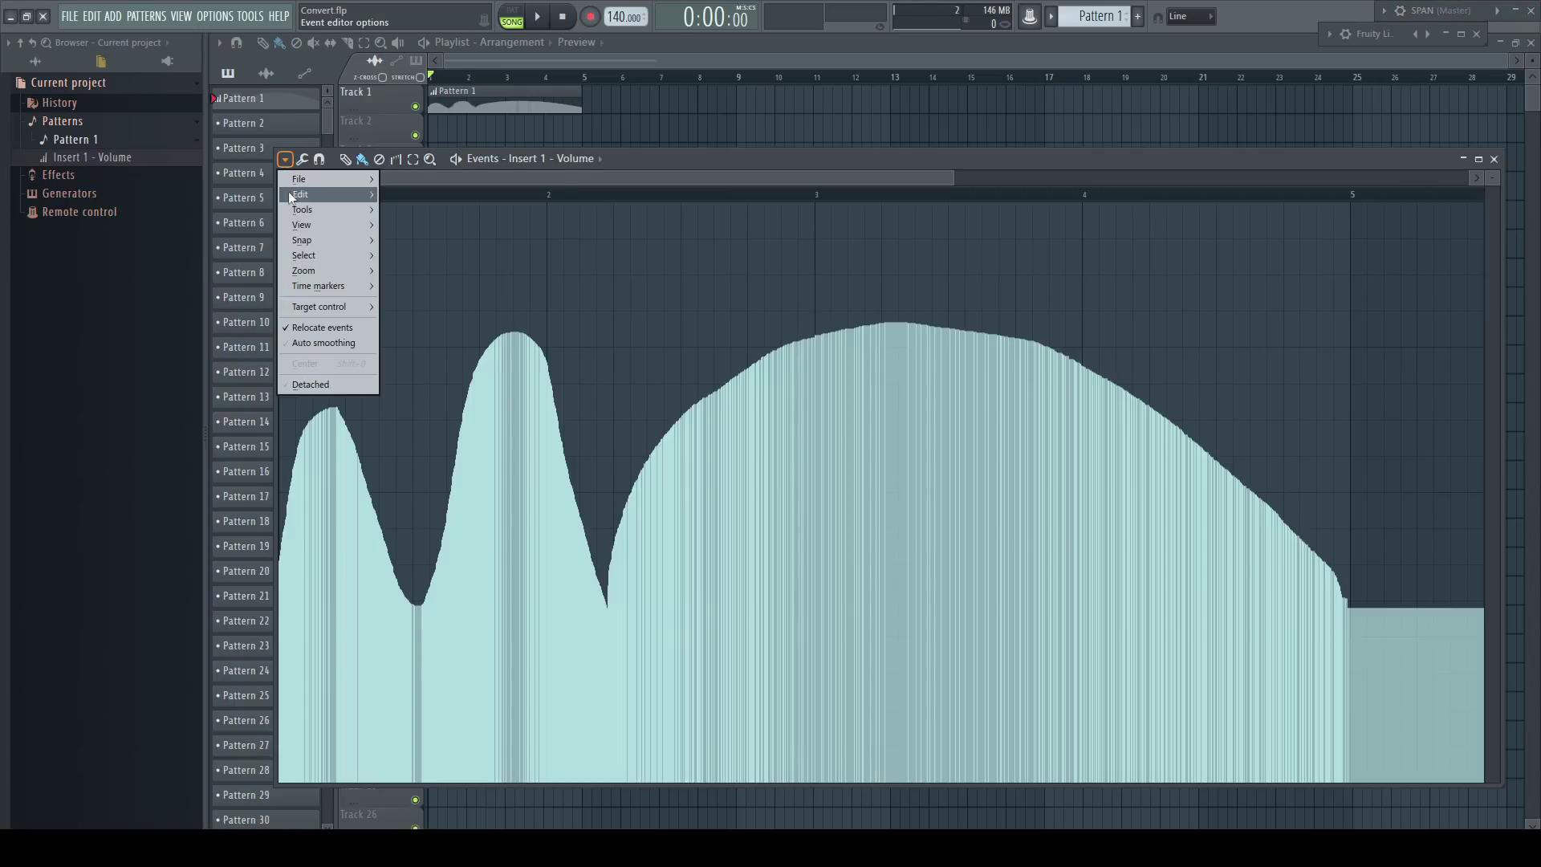
{"action": "mouse_move", "coordinate": [289, 193]}
{"action": "left_click", "coordinate": [432, 344]}
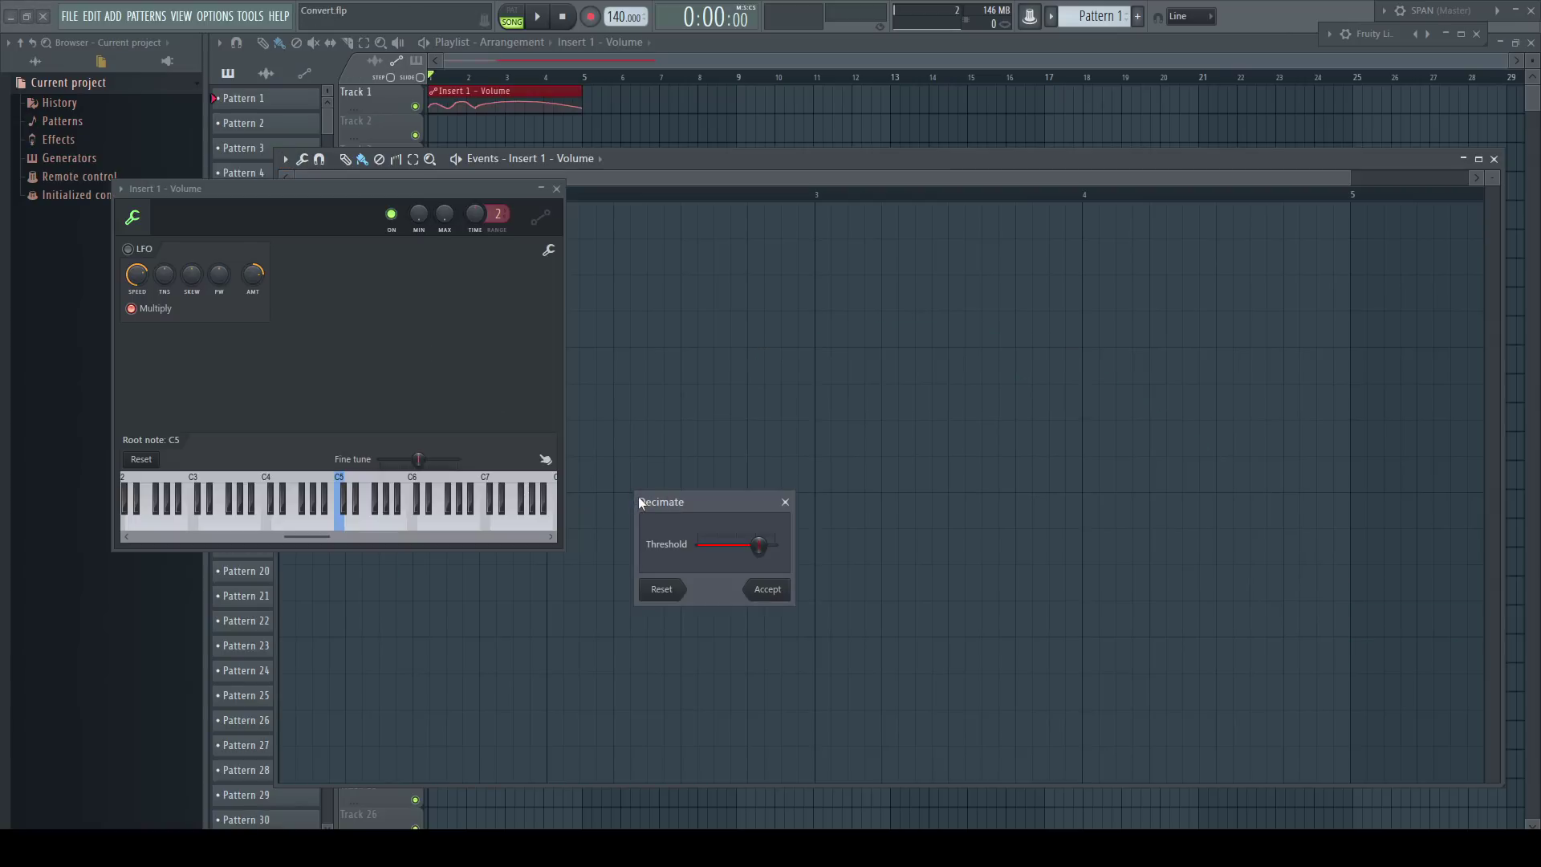
{"action": "mouse_move", "coordinate": [765, 550]}
{"action": "left_mouse_down"}
{"action": "mouse_move", "coordinate": [700, 545]}
{"action": "mouse_move", "coordinate": [775, 546]}
{"action": "mouse_move", "coordinate": [761, 547]}
{"action": "left_mouse_up"}
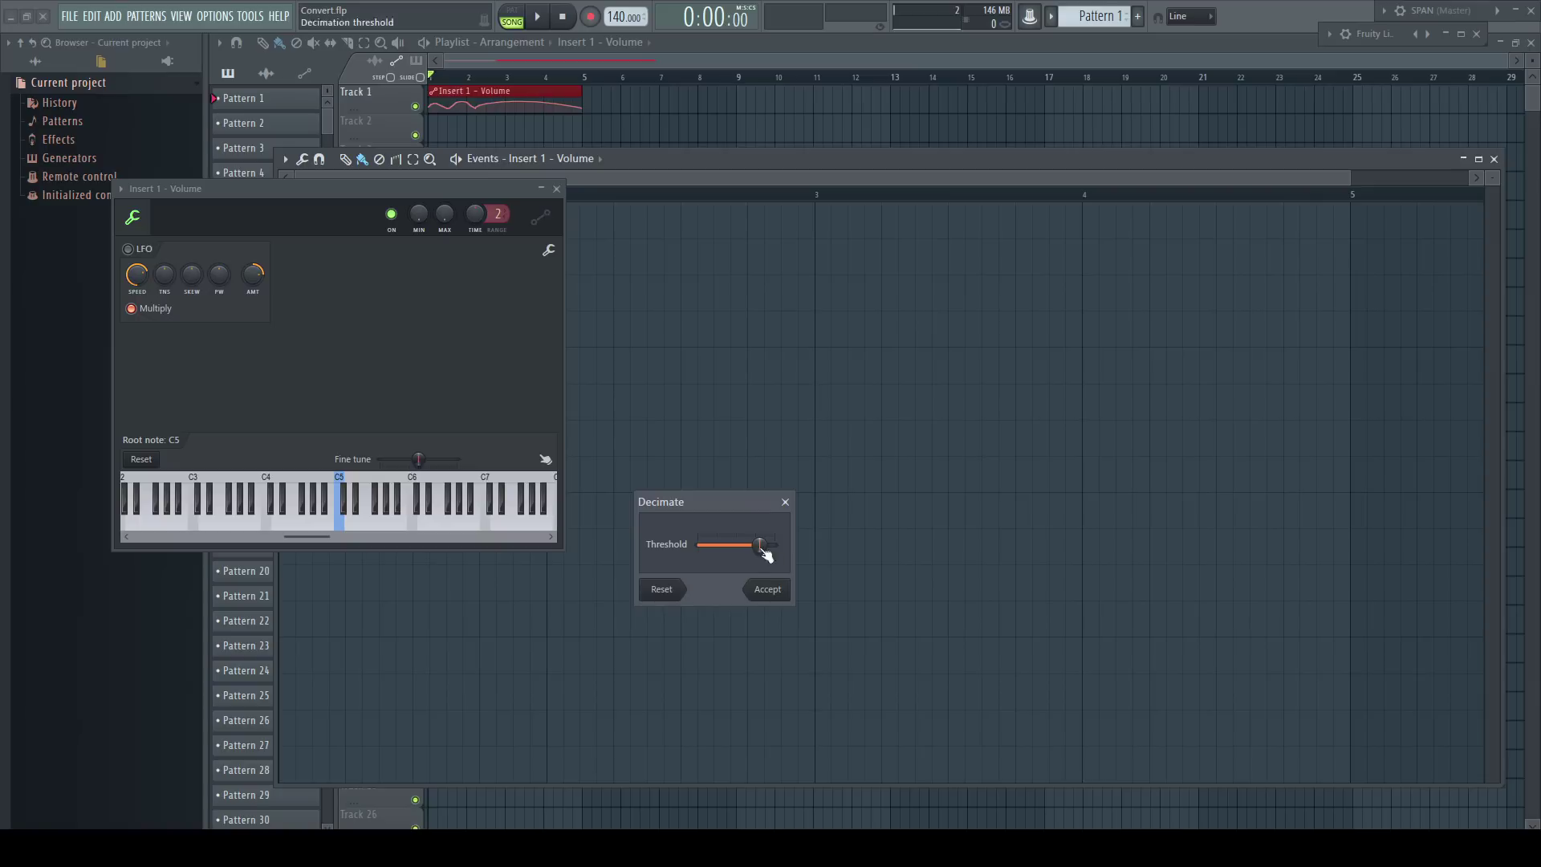
{"action": "left_click", "coordinate": [768, 591]}
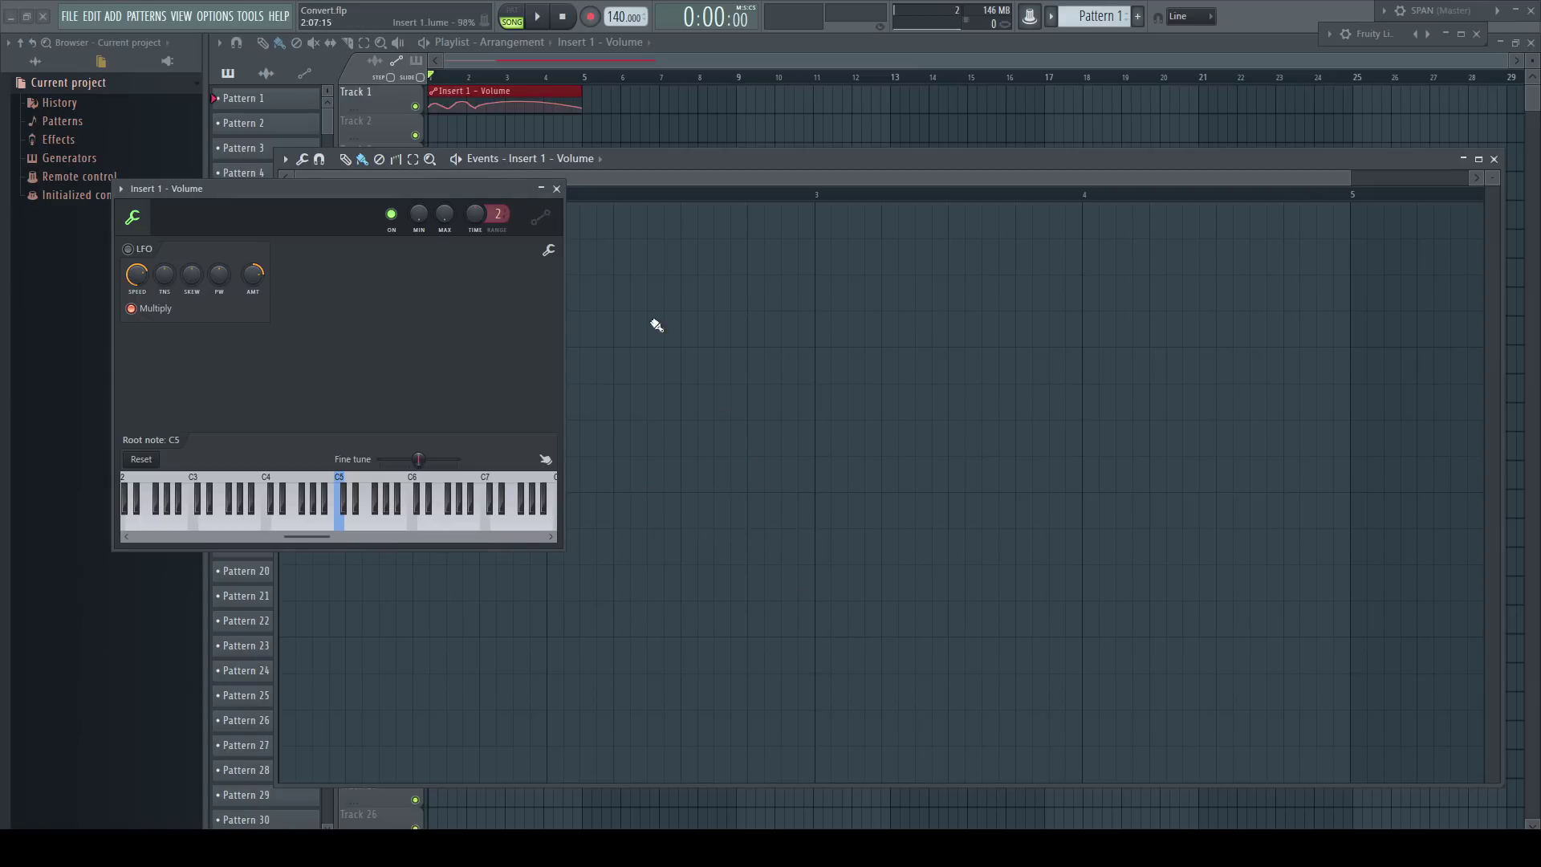
Step: Close the automation clip and event editor windows and enlarge Track 1 to show the volume curve
{"action": "left_click", "coordinate": [556, 189]}
{"action": "left_click", "coordinate": [1493, 159]}
{"action": "left_click_drag", "start_coordinate": [393, 115], "coordinate": [392, 308]}
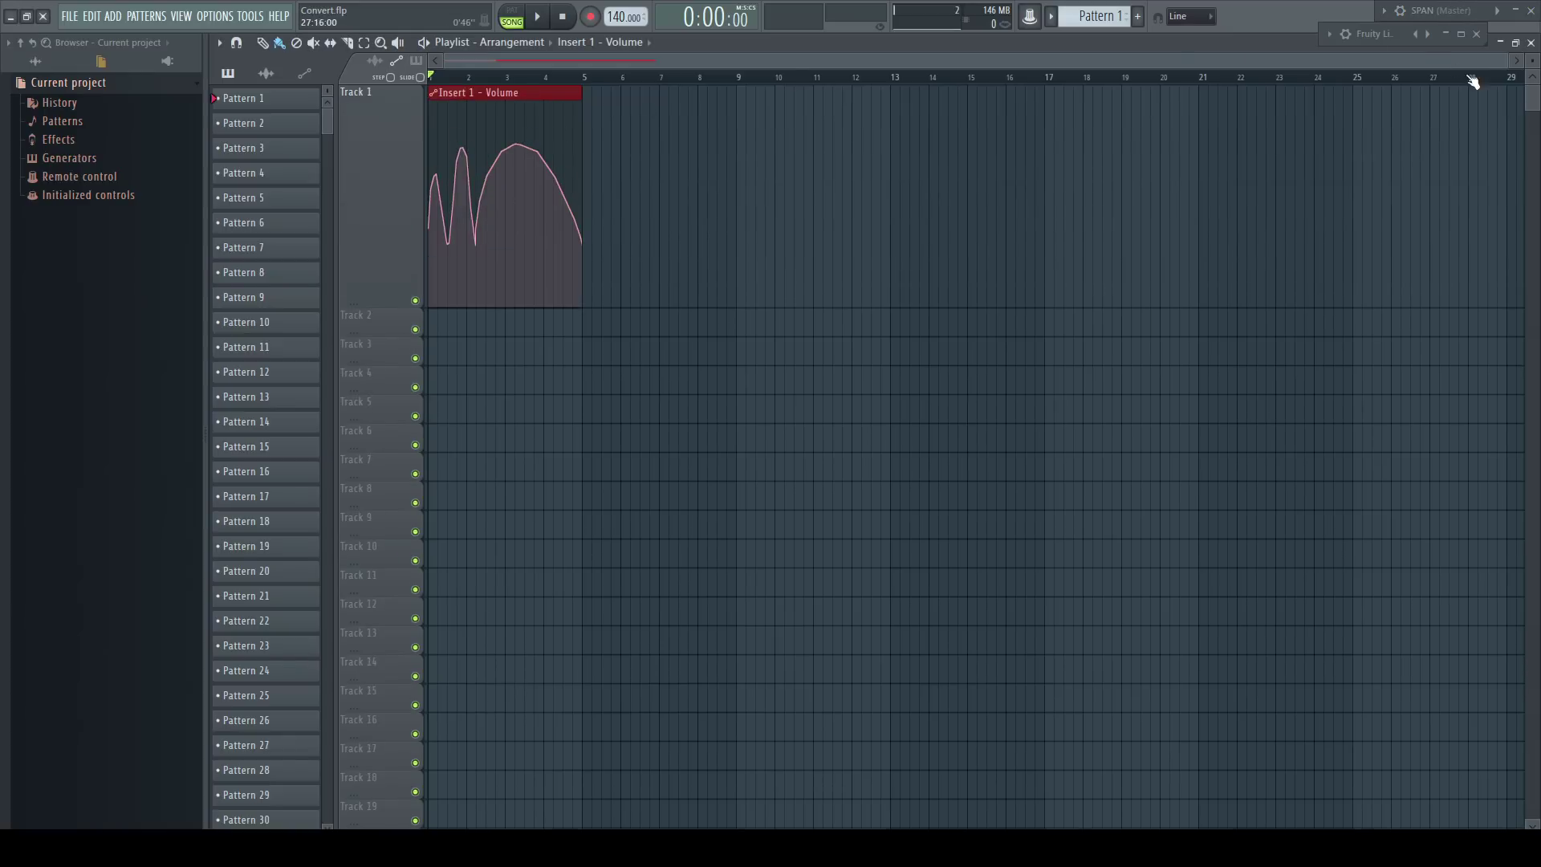
Step: Enlarge Track 1 and open Pattern 1's Insert 1 - Volume events in an editor placed below the clip
{"action": "left_click_drag", "start_coordinate": [1512, 61], "coordinate": [683, 58]}
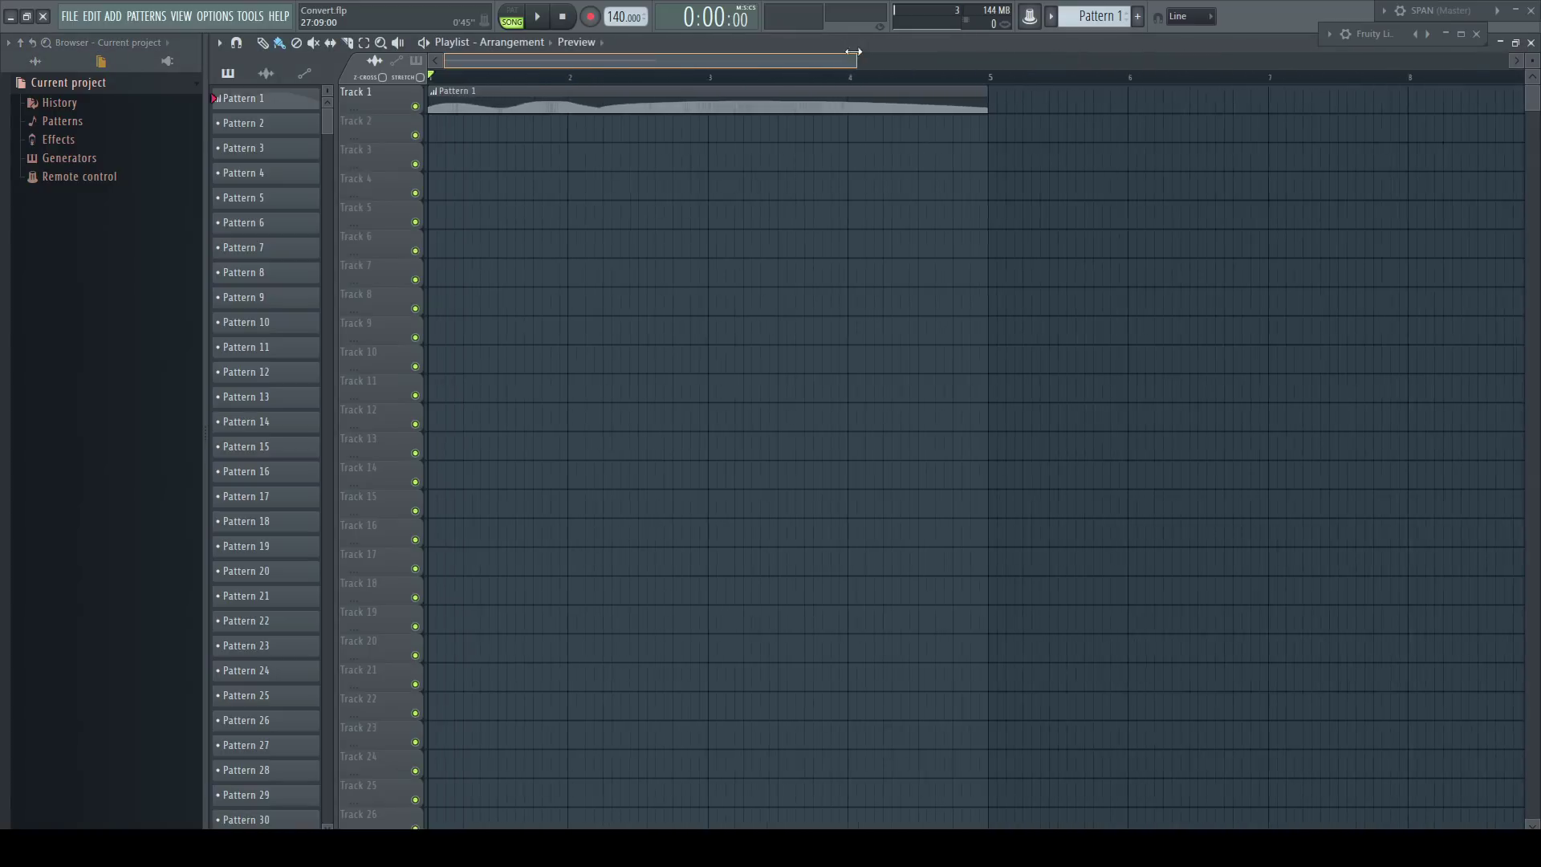
{"action": "left_click_drag", "start_coordinate": [389, 114], "coordinate": [378, 370]}
{"action": "left_click", "coordinate": [80, 122]}
{"action": "right_click", "coordinate": [105, 158]}
{"action": "left_click", "coordinate": [136, 158]}
{"action": "left_click_drag", "start_coordinate": [725, 161], "coordinate": [715, 392]}
Step: Convert the Insert 1 - Volume events into an automation clip with a slightly lower decimation threshold
{"action": "left_click", "coordinate": [274, 389]}
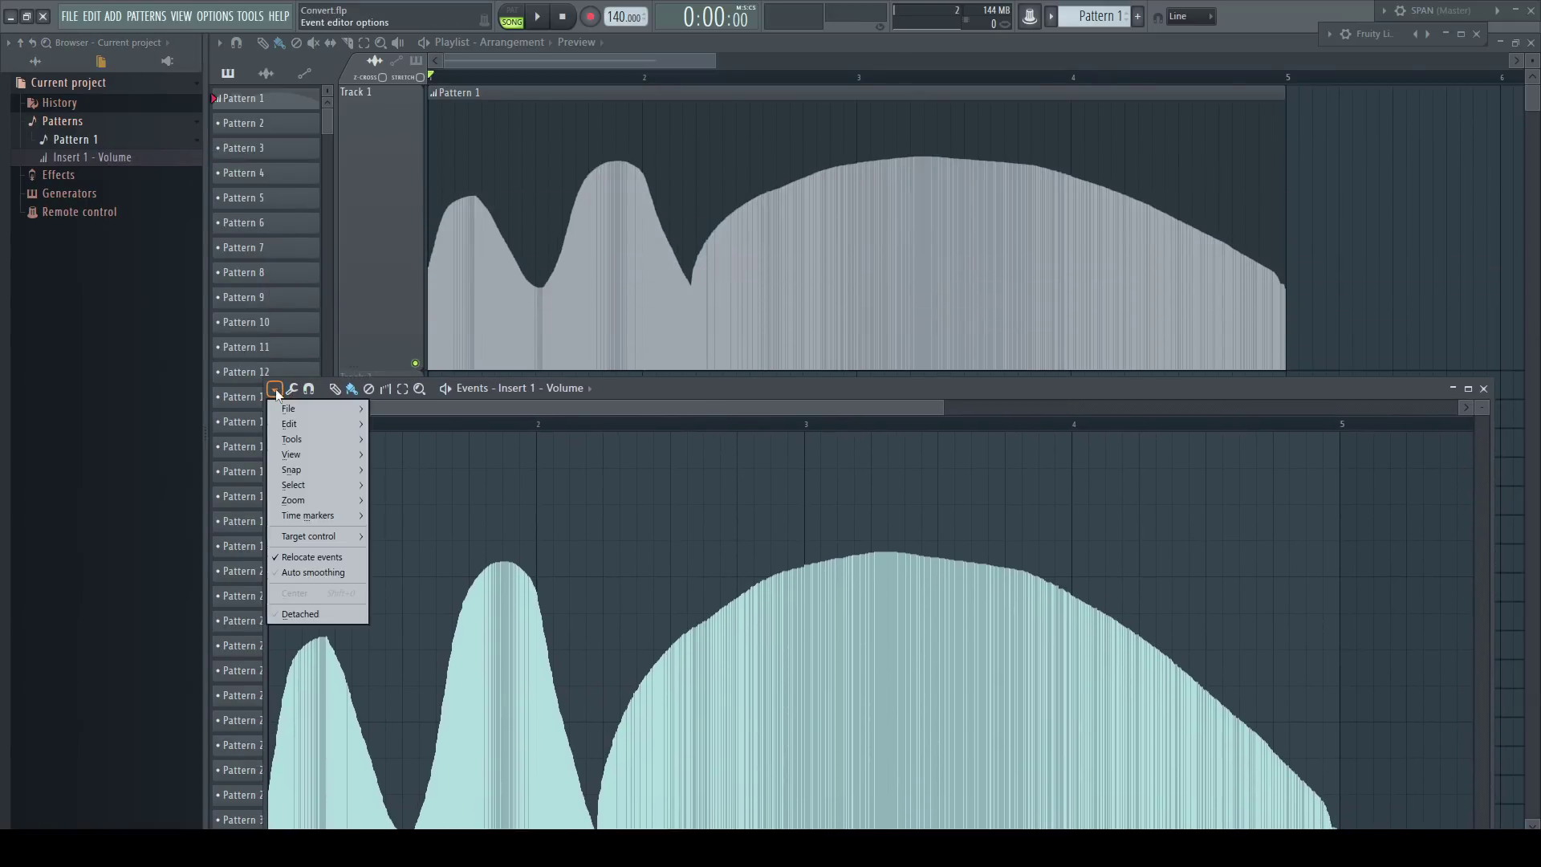
{"action": "mouse_move", "coordinate": [300, 423]}
{"action": "left_click", "coordinate": [434, 572]}
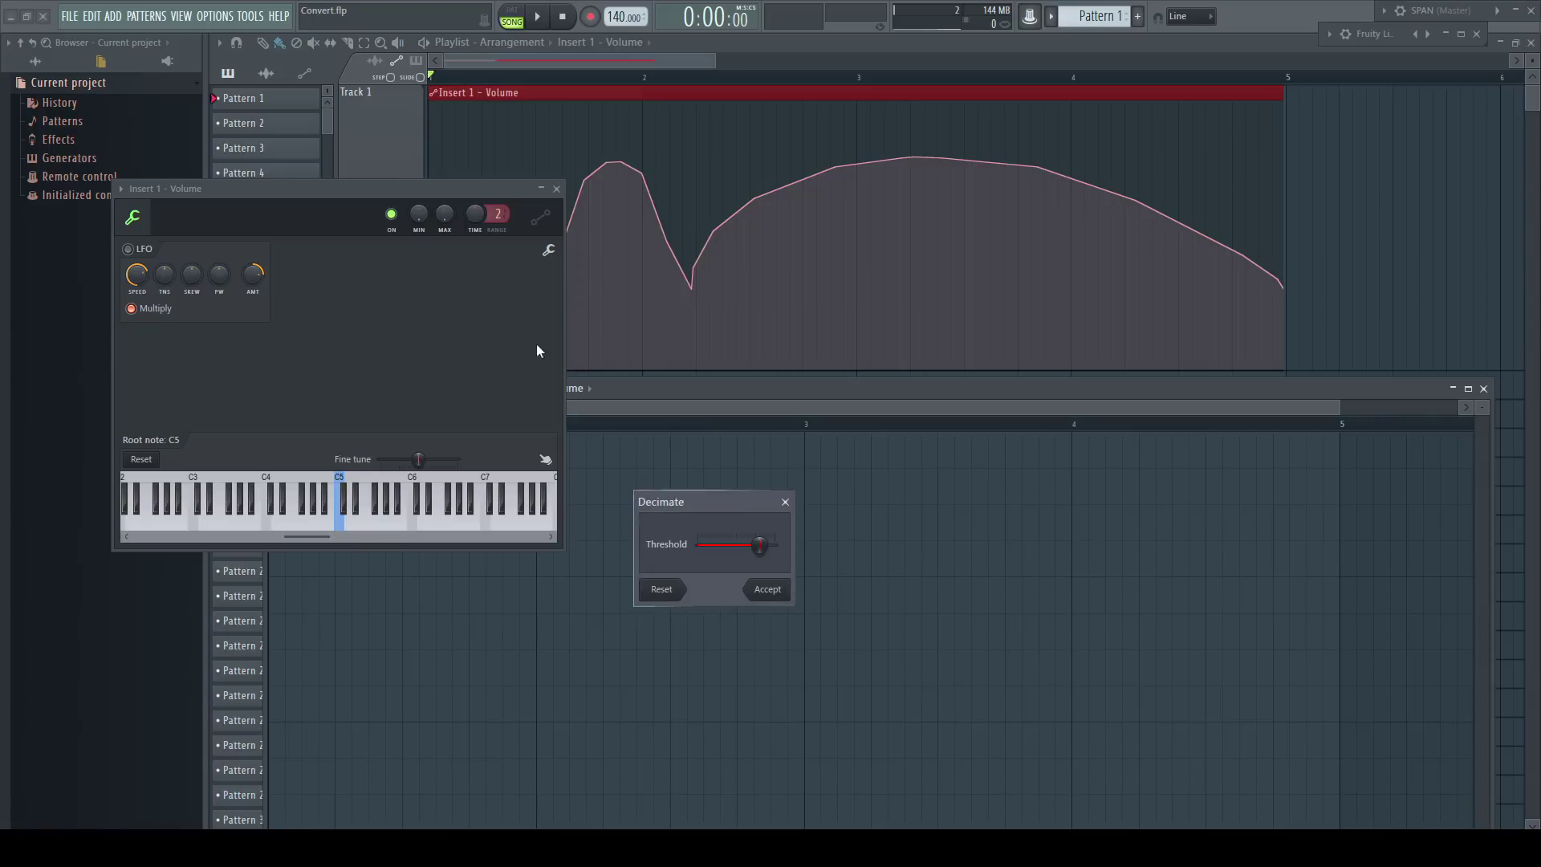
{"action": "left_click_drag", "start_coordinate": [759, 545], "coordinate": [748, 545]}
{"action": "left_click", "coordinate": [769, 590]}
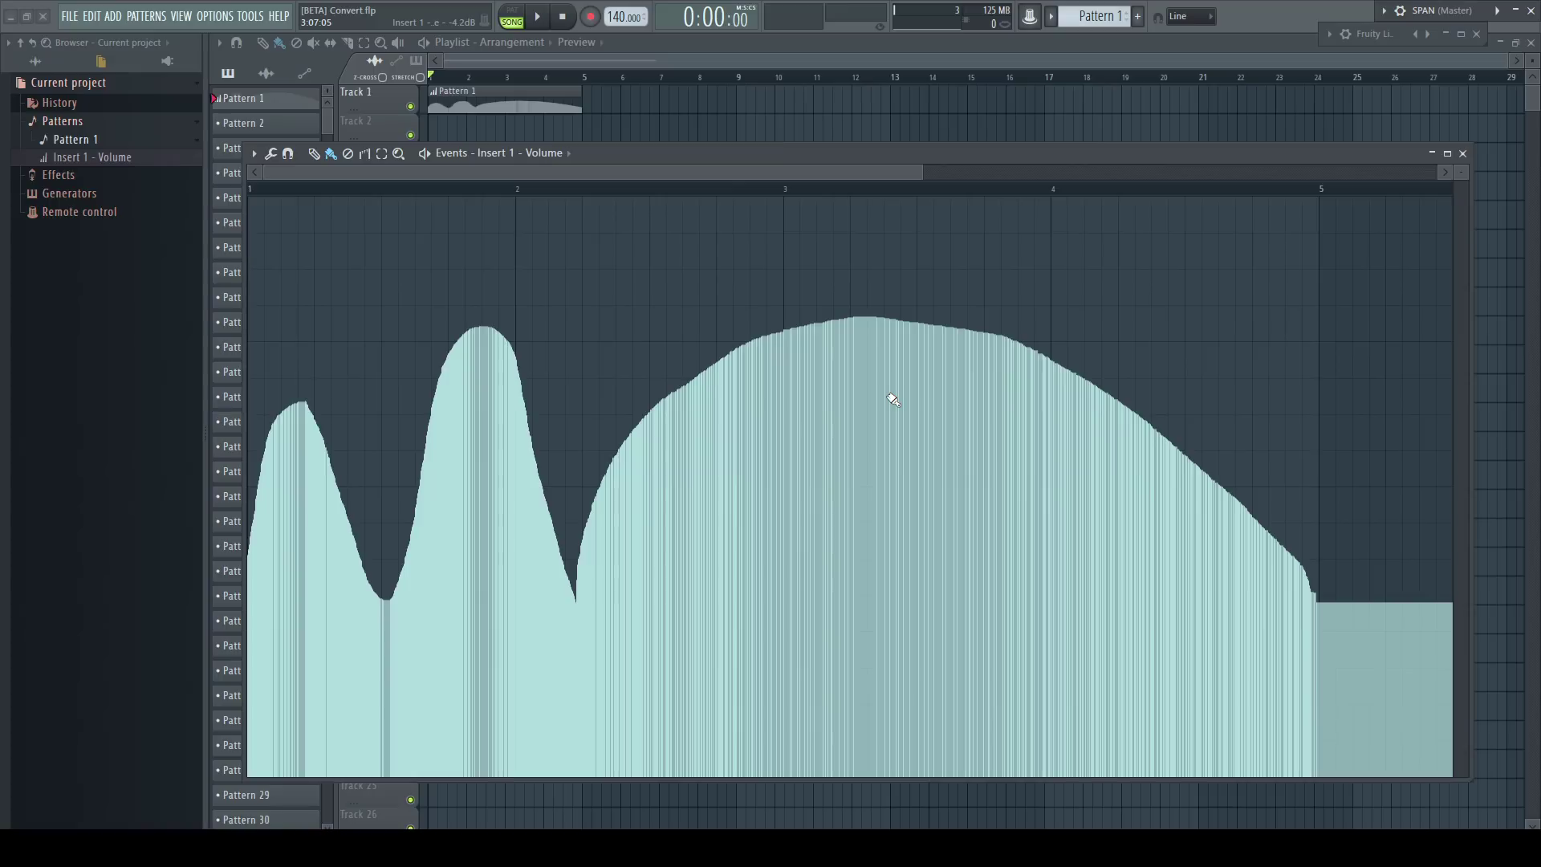
Step: Convert the Insert 1 - Volume events into an automation clip with sensitivity lowered to about a quarter of its range
{"action": "left_click", "coordinate": [254, 153]}
{"action": "mouse_move", "coordinate": [270, 188]}
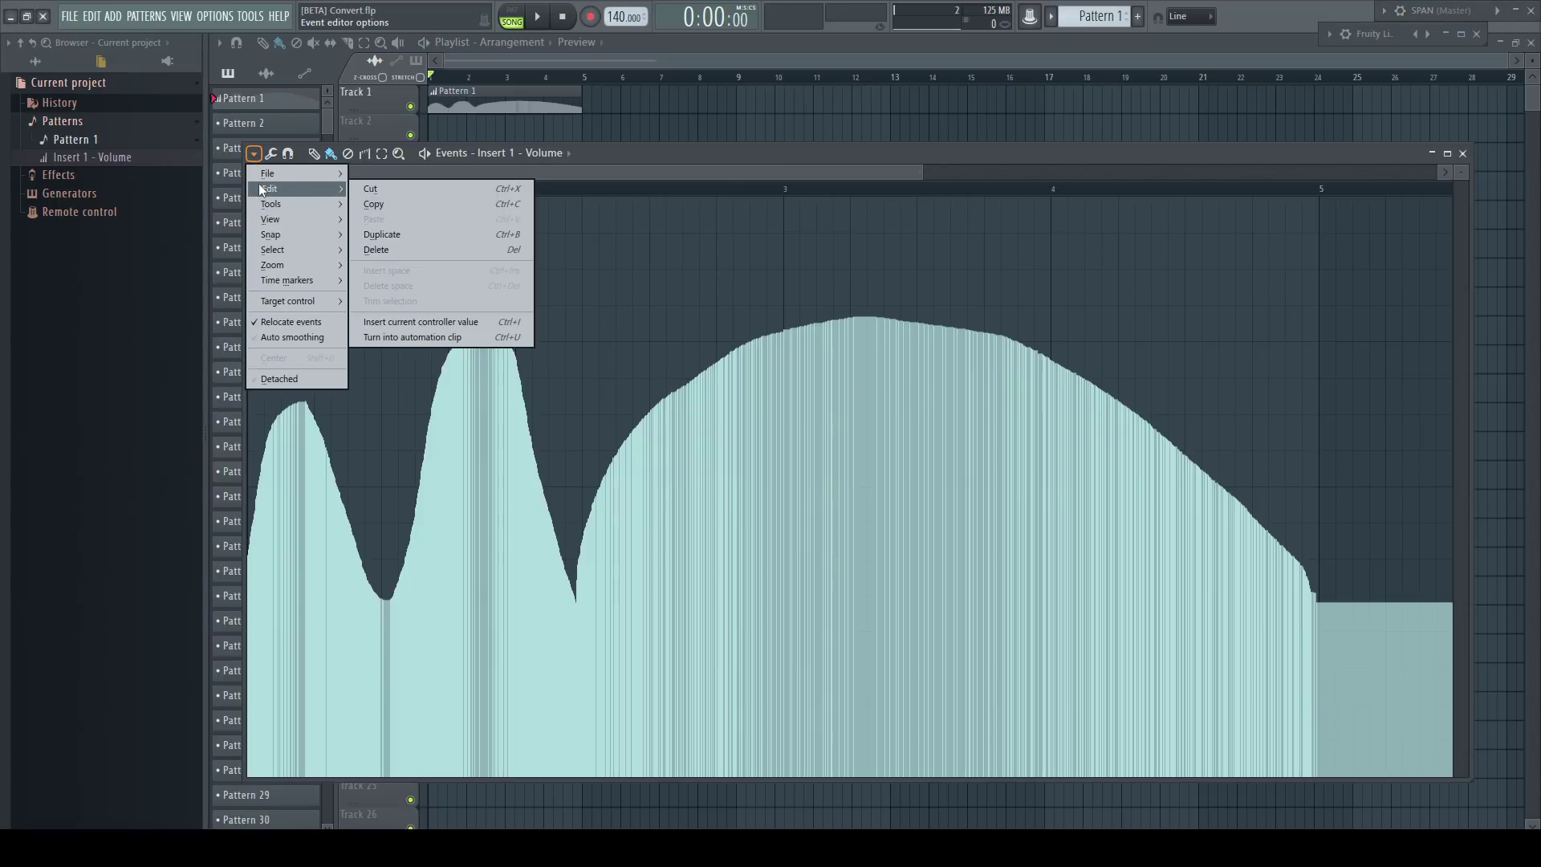
{"action": "left_click", "coordinate": [416, 337]}
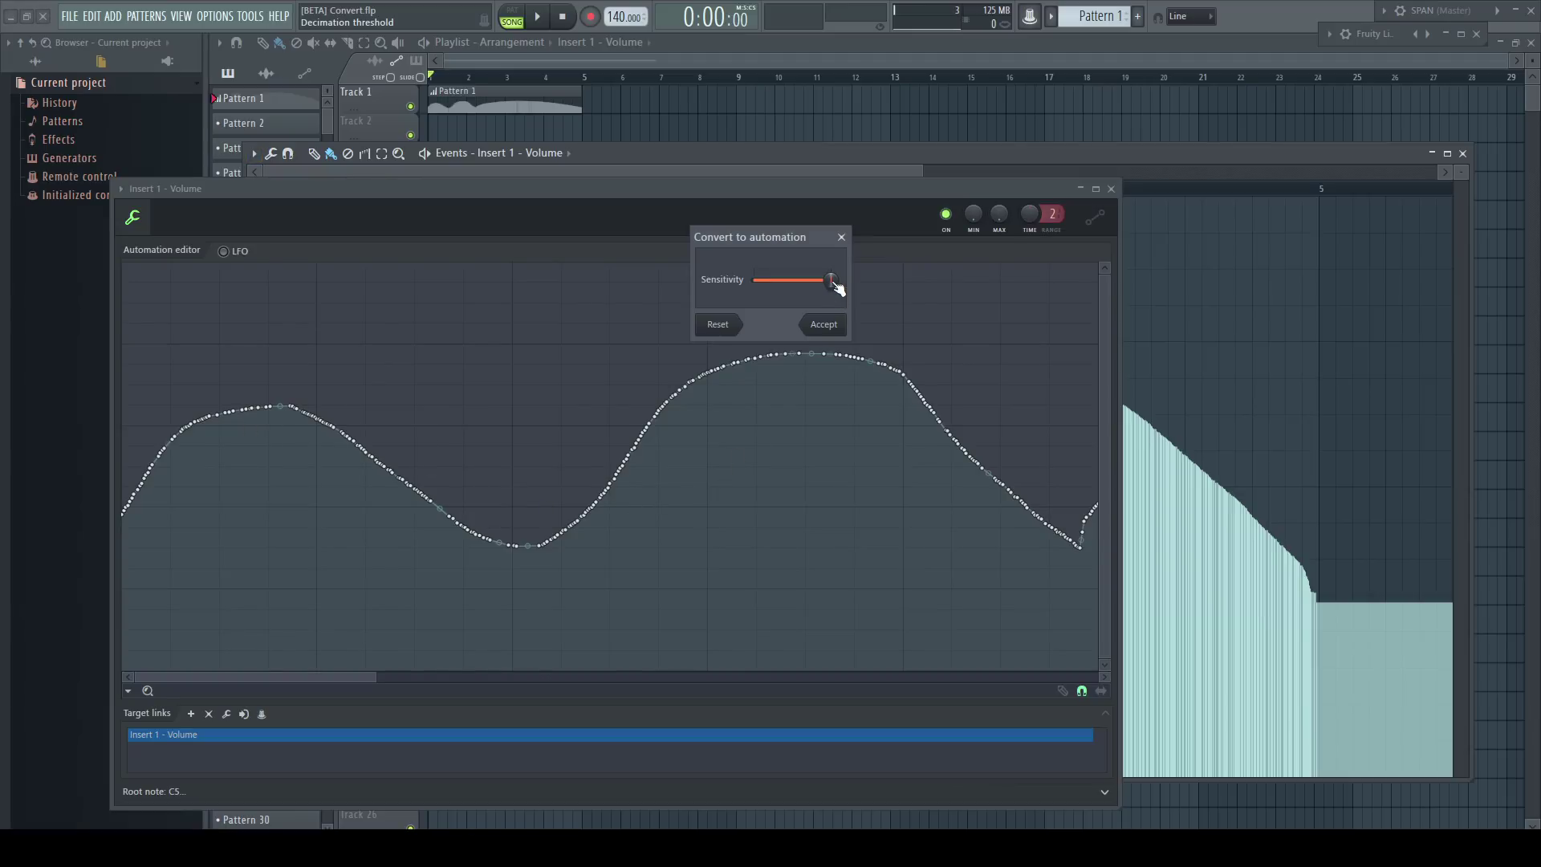
{"action": "left_click_drag", "start_coordinate": [832, 281], "coordinate": [776, 287]}
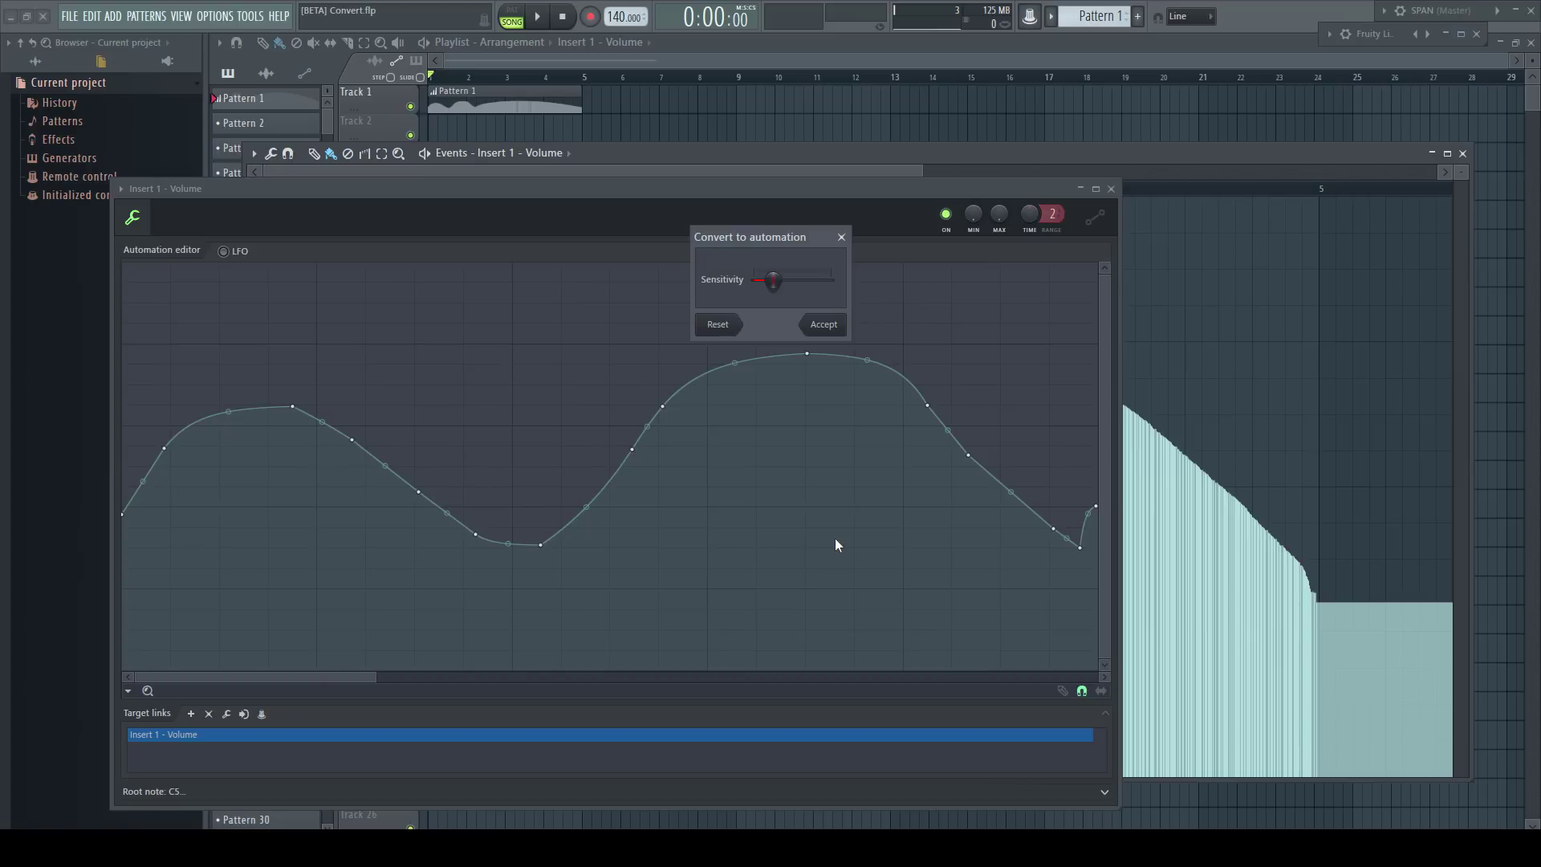
{"action": "left_click", "coordinate": [824, 325]}
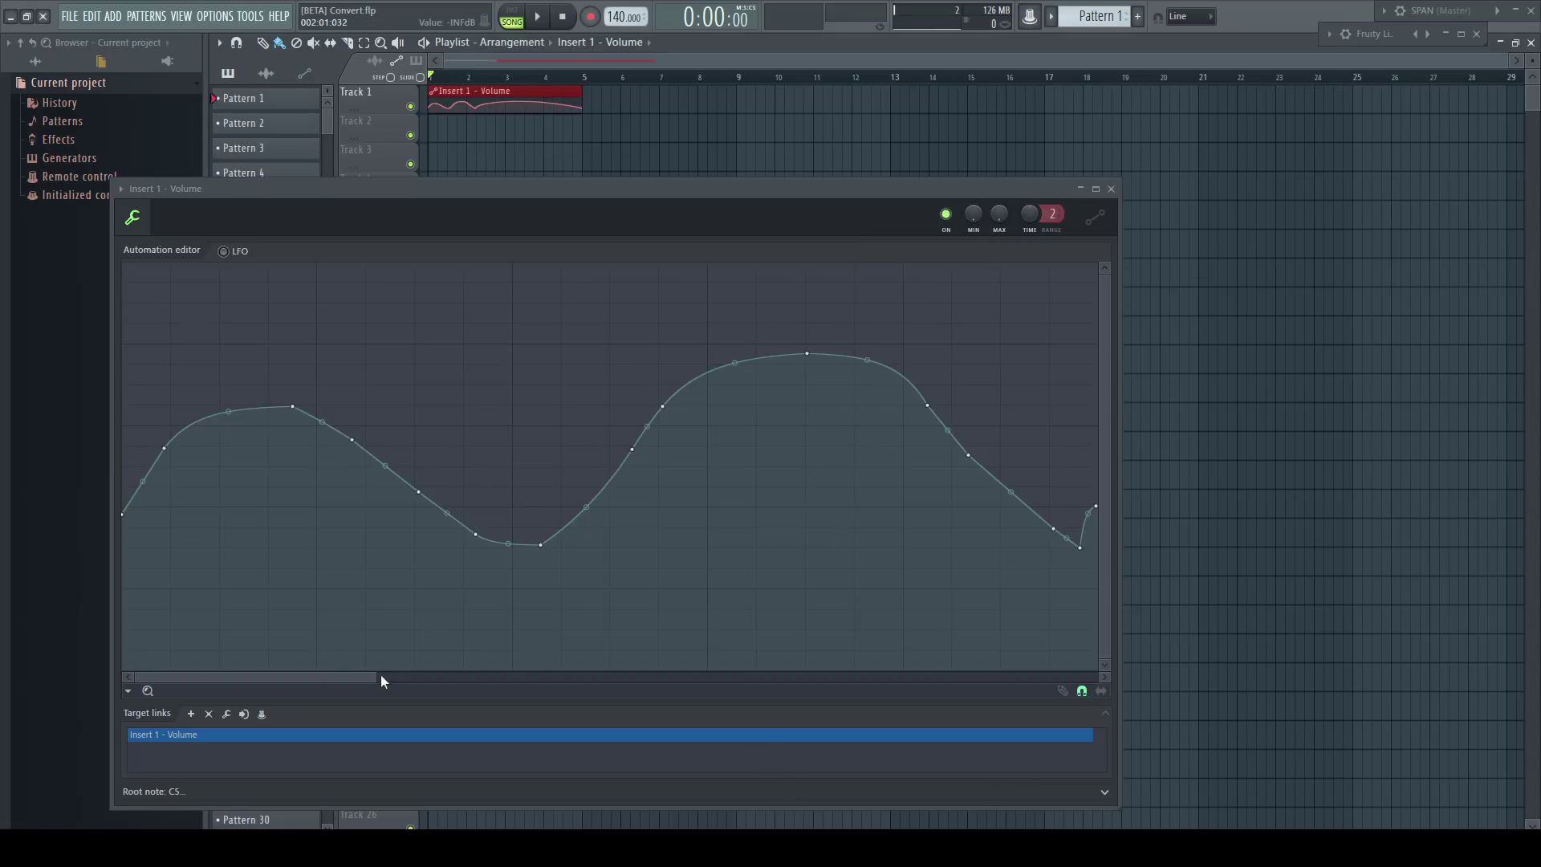
Step: Try adjusting the tension on the rising side of the Insert 1 - Volume curve's long hump, and undo the last change
{"action": "left_click_drag", "start_coordinate": [378, 677], "coordinate": [633, 687]}
{"action": "mouse_move", "coordinate": [938, 696]}
{"action": "left_mouse_down"}
{"action": "mouse_move", "coordinate": [1004, 691]}
{"action": "mouse_move", "coordinate": [958, 698]}
{"action": "left_mouse_up"}
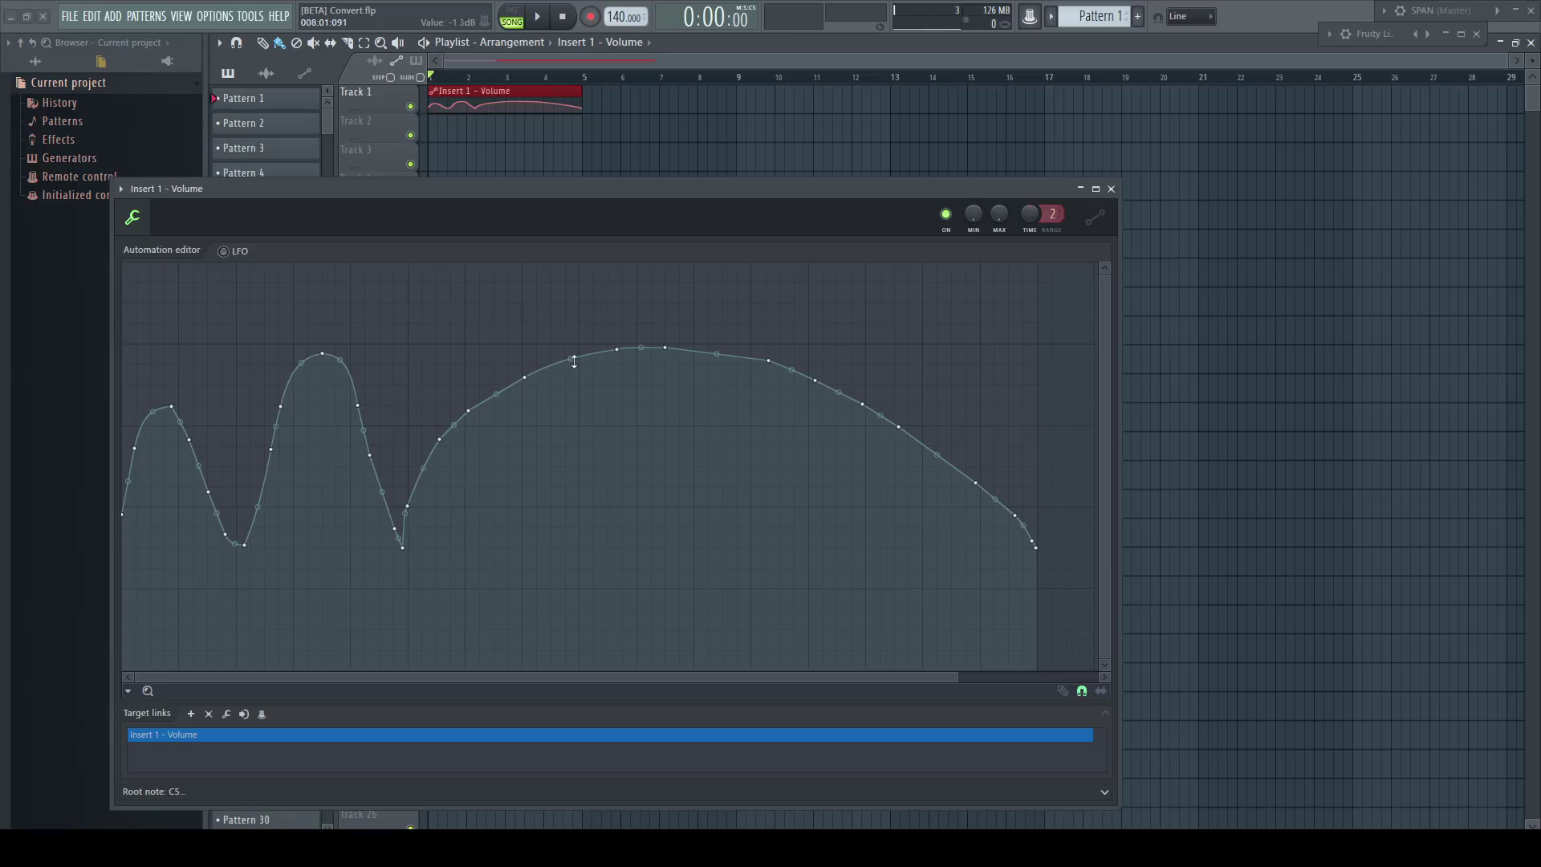
{"action": "left_click_drag", "start_coordinate": [571, 362], "coordinate": [571, 354]}
{"action": "mouse_move", "coordinate": [803, 280]}
{"action": "left_mouse_down"}
{"action": "mouse_move", "coordinate": [835, 285]}
{"action": "mouse_move", "coordinate": [782, 288]}
{"action": "left_mouse_up"}
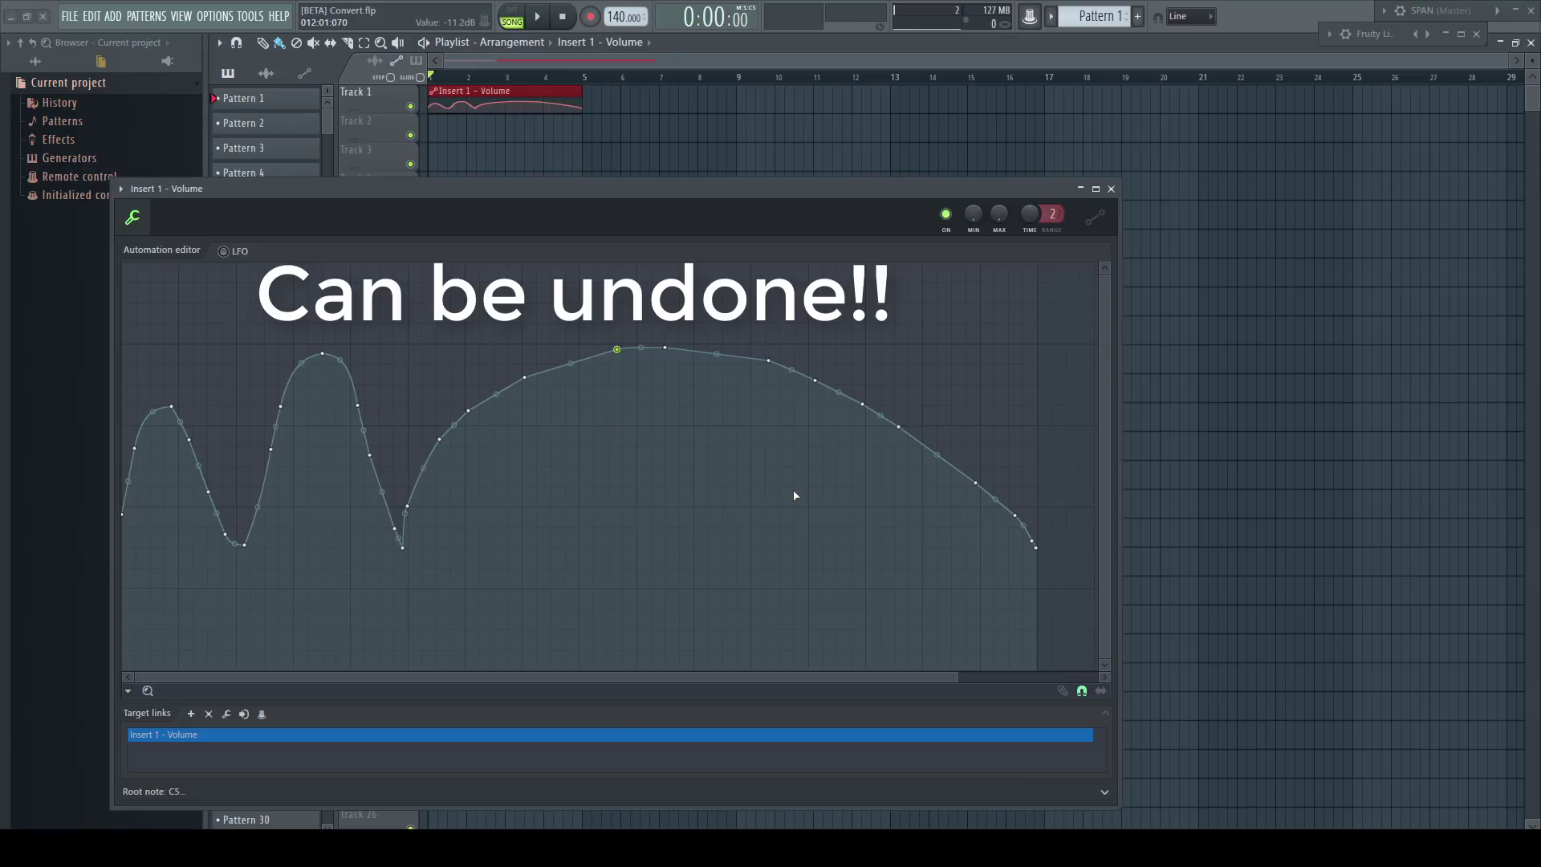
{"action": "key", "text": "ctrl+z"}
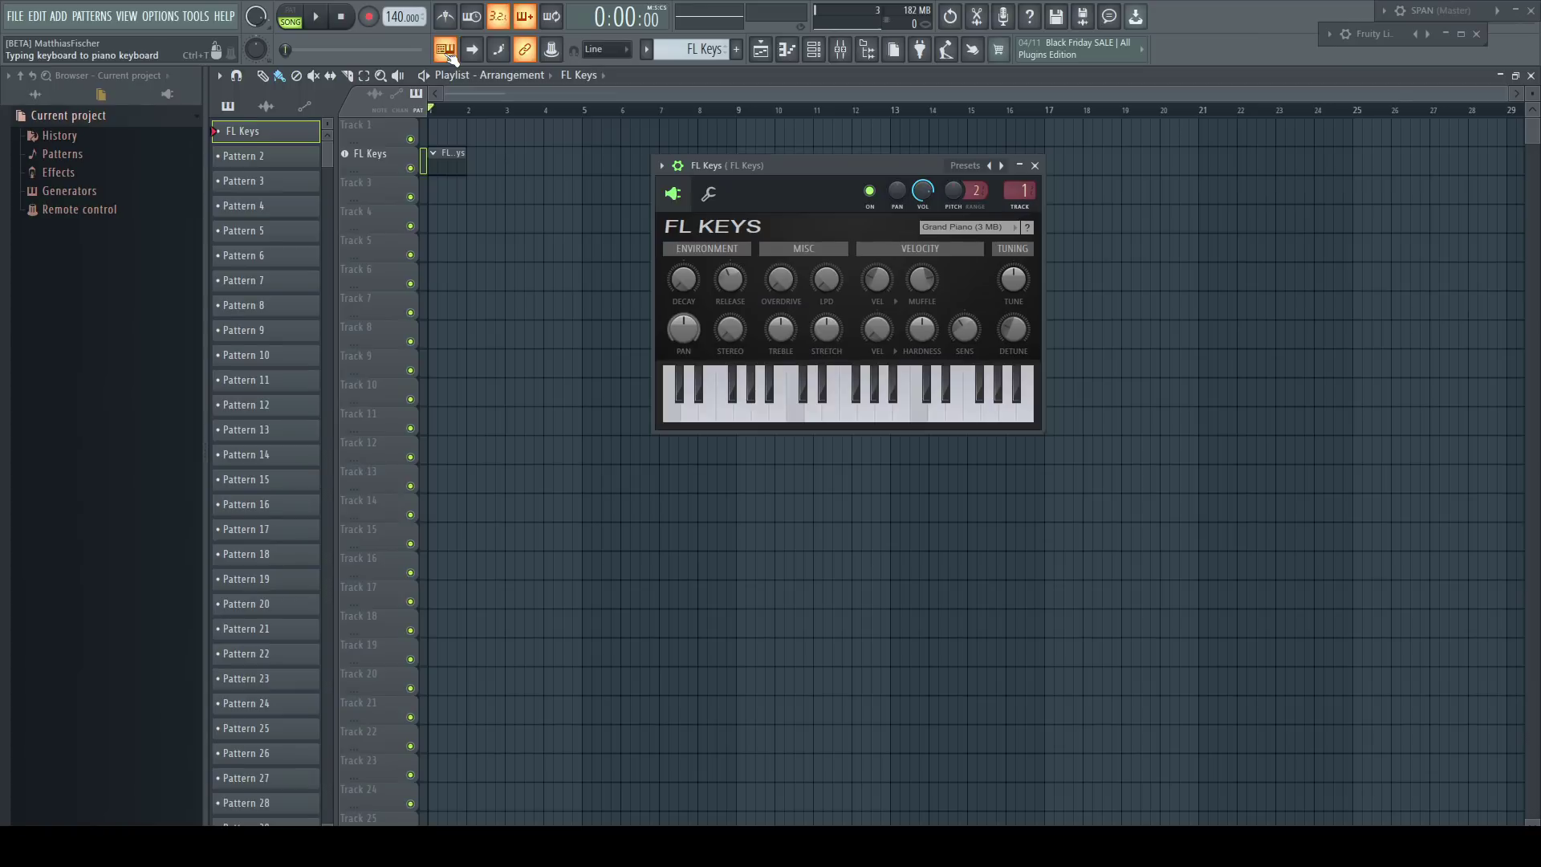
Step: Set the typing keyboard layout to Minor Natural + Chords and play chords 1, 3, 6 and 4 on FL Keys
{"action": "right_click", "coordinate": [448, 56]}
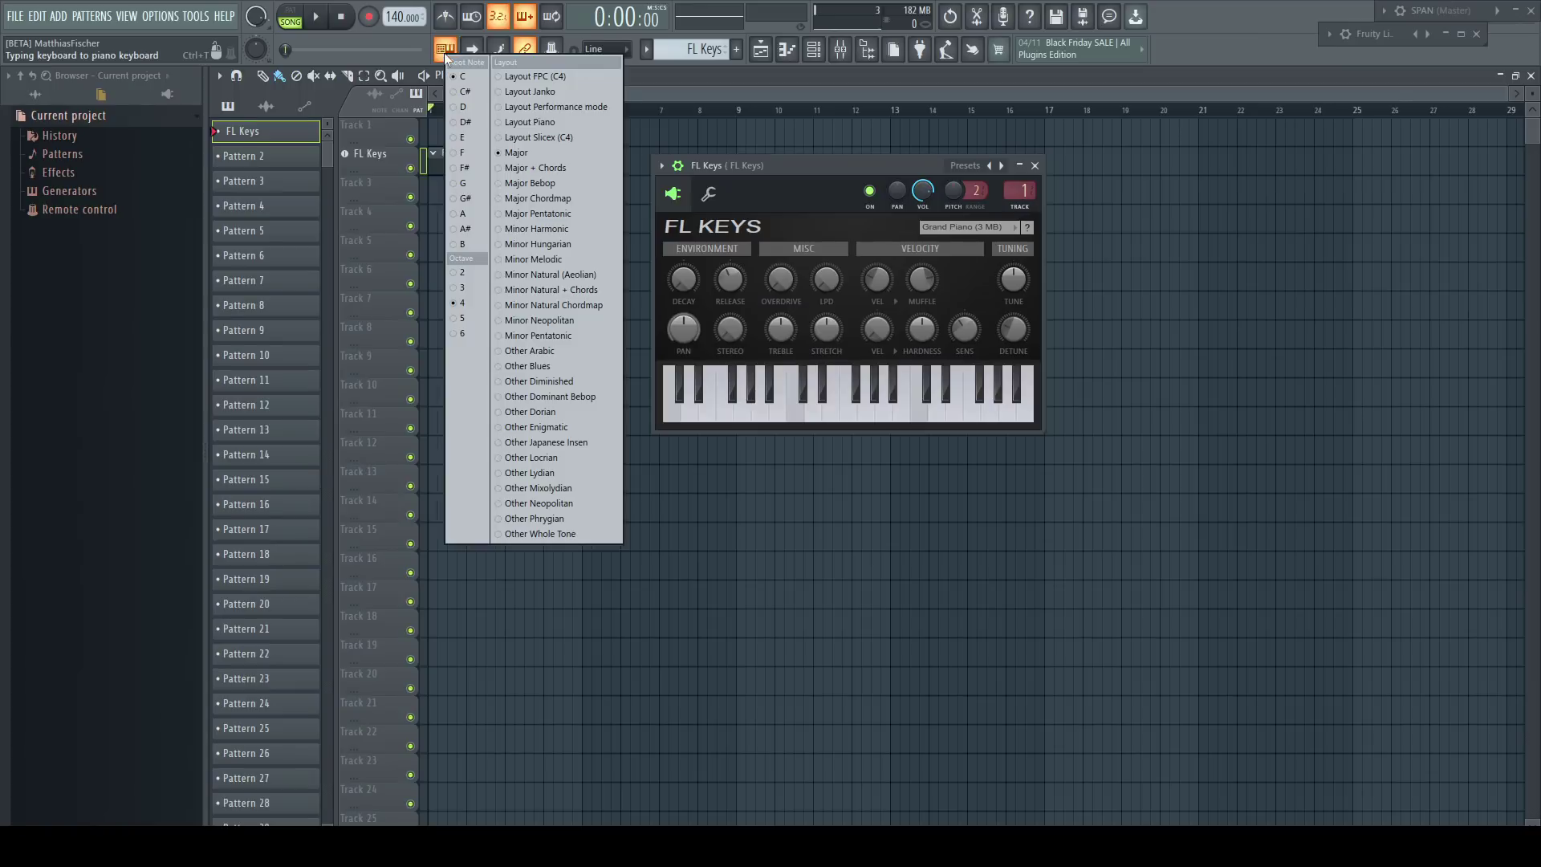
{"action": "left_click", "coordinate": [564, 292]}
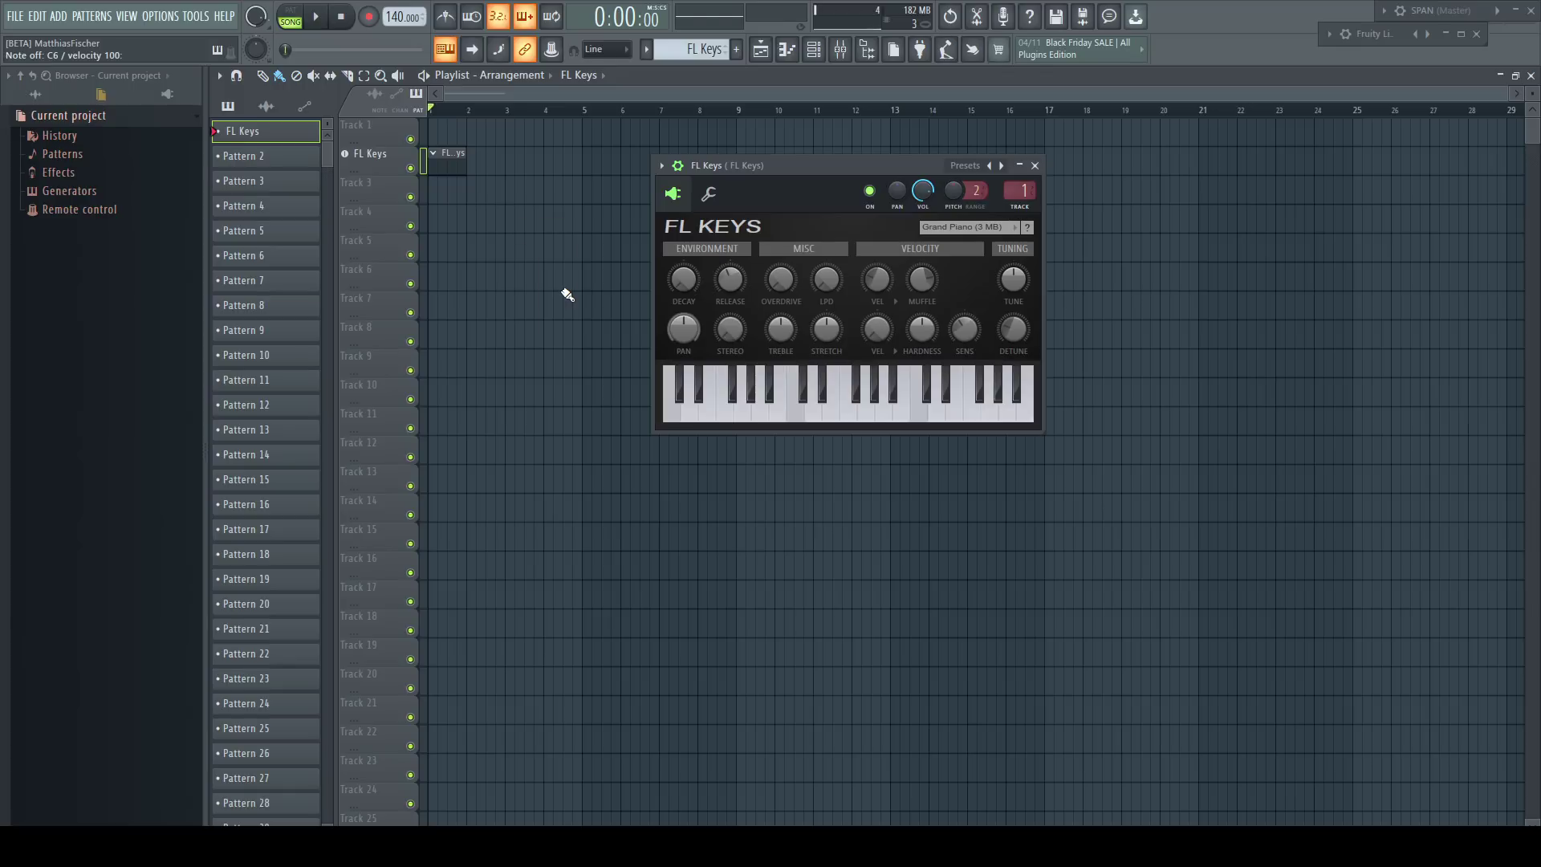
{"action": "key", "text": "1"}
{"action": "key", "text": "3"}
{"action": "key", "text": "6"}
{"action": "key", "text": "4"}
Step: Set the typing keyboard layout to Minor Natural Chordmap and play the chords mapped to Q, R, E and H
{"action": "right_click", "coordinate": [444, 49]}
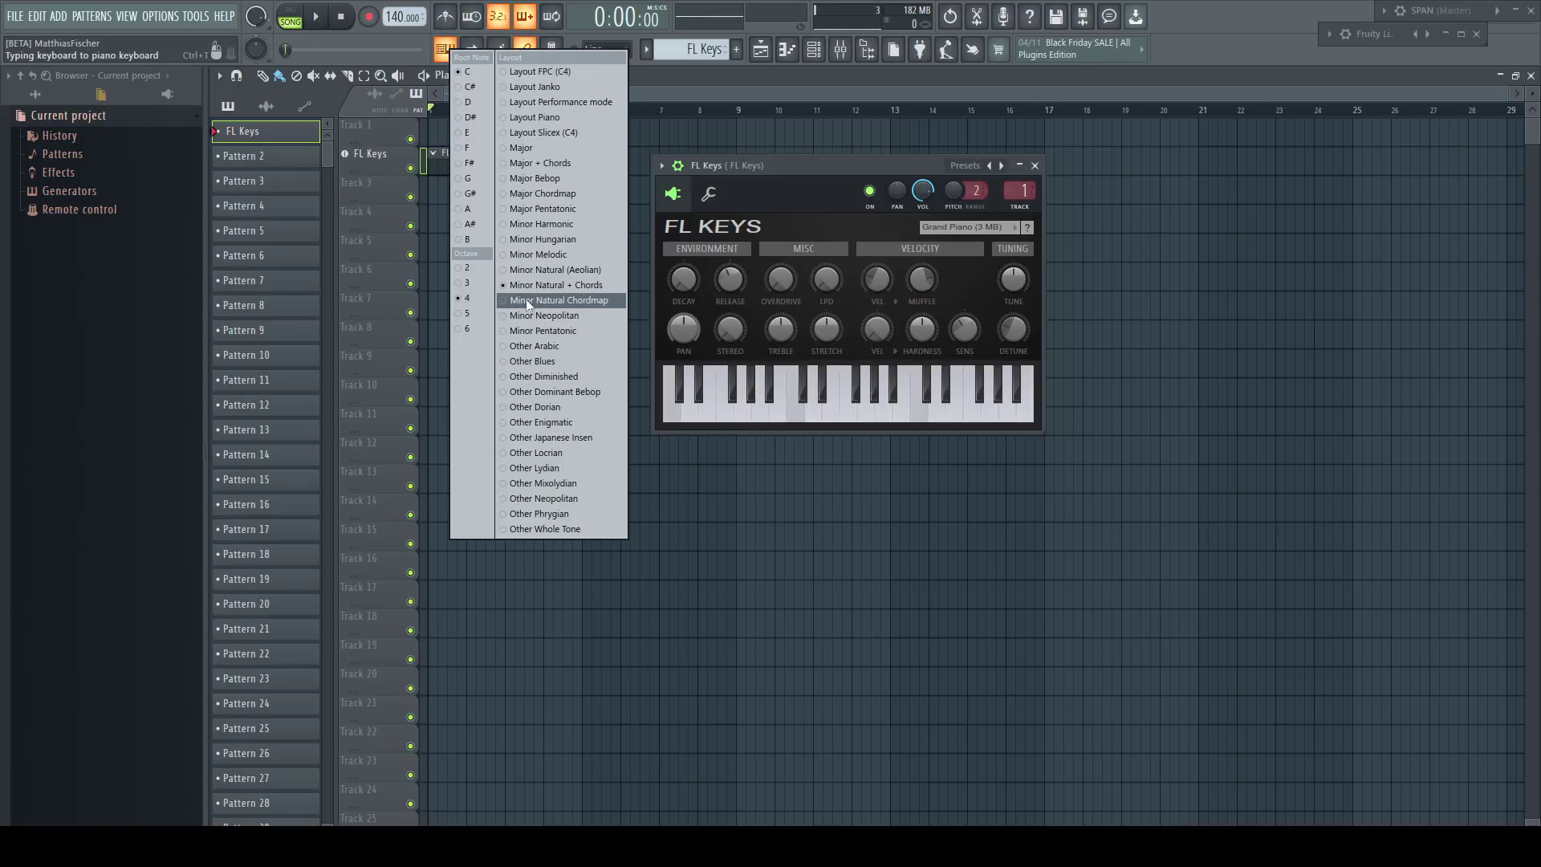
{"action": "left_click", "coordinate": [500, 301]}
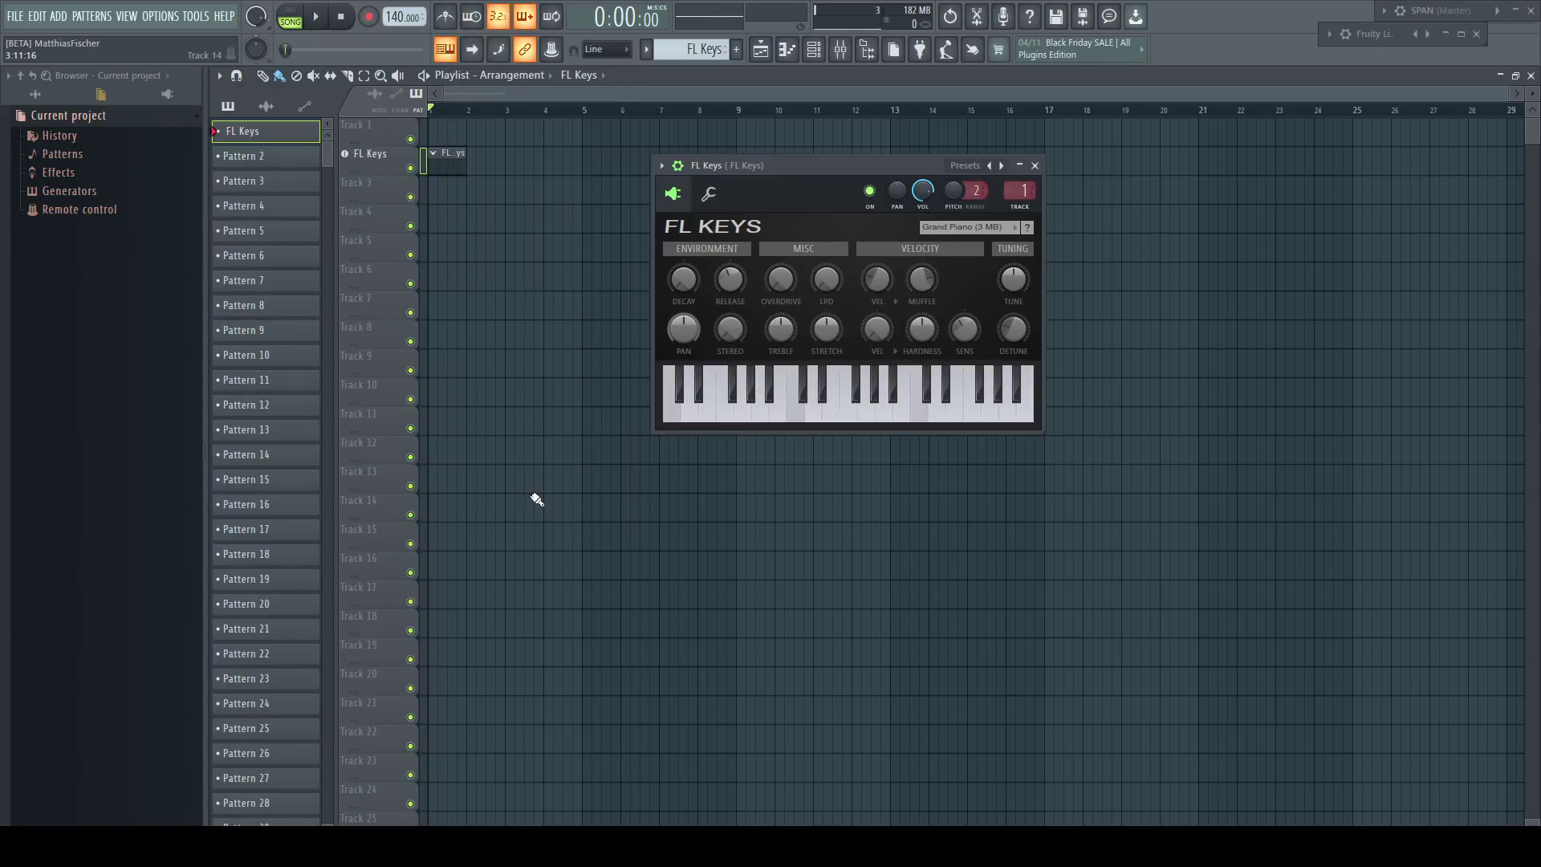
{"action": "key", "text": "q"}
{"action": "key", "text": "r"}
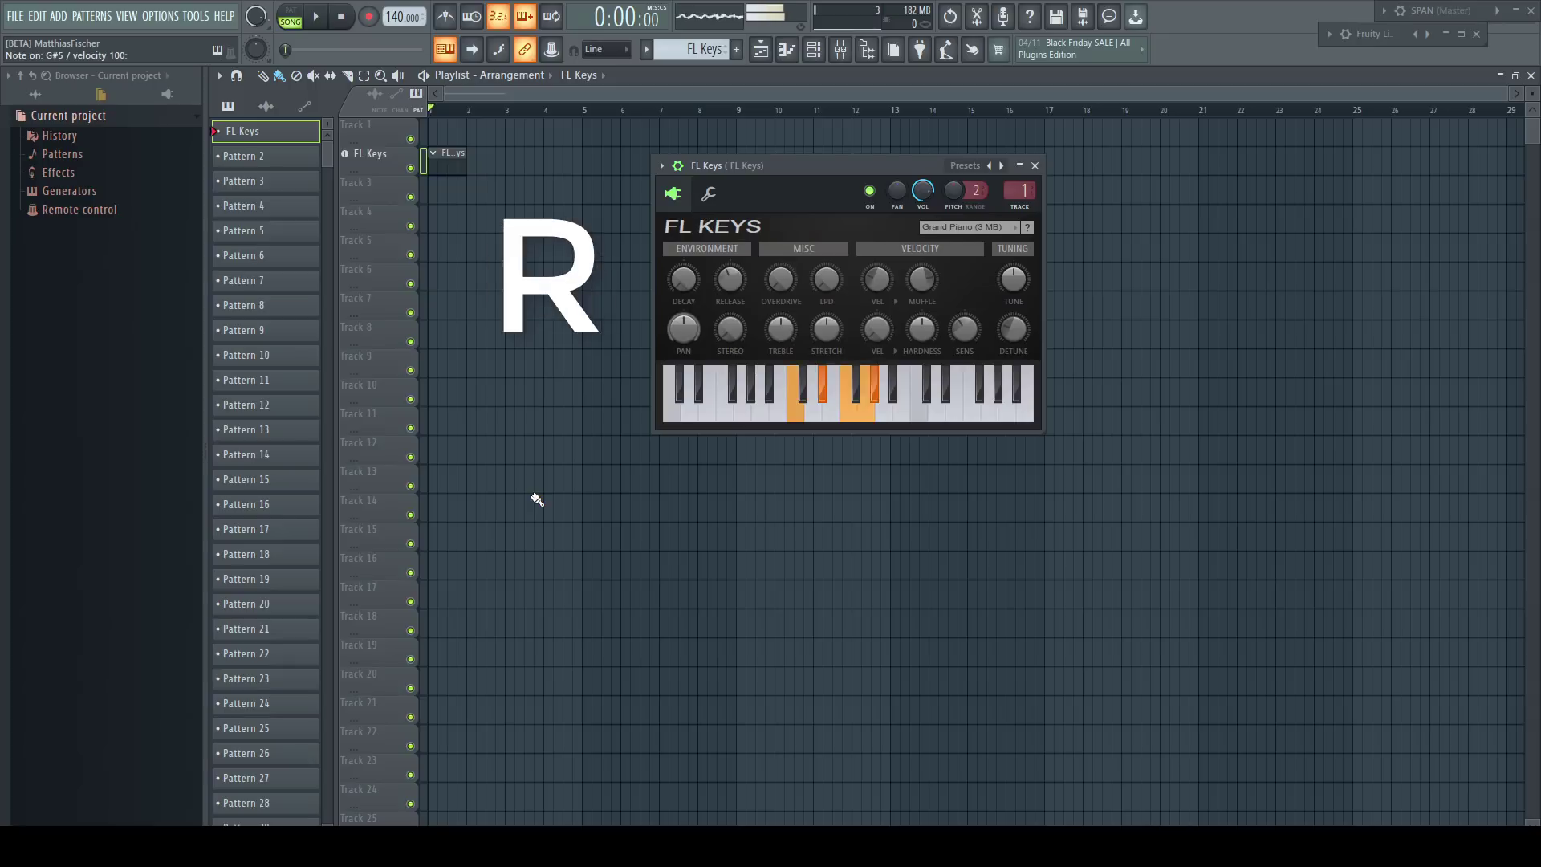
{"action": "key", "text": "e"}
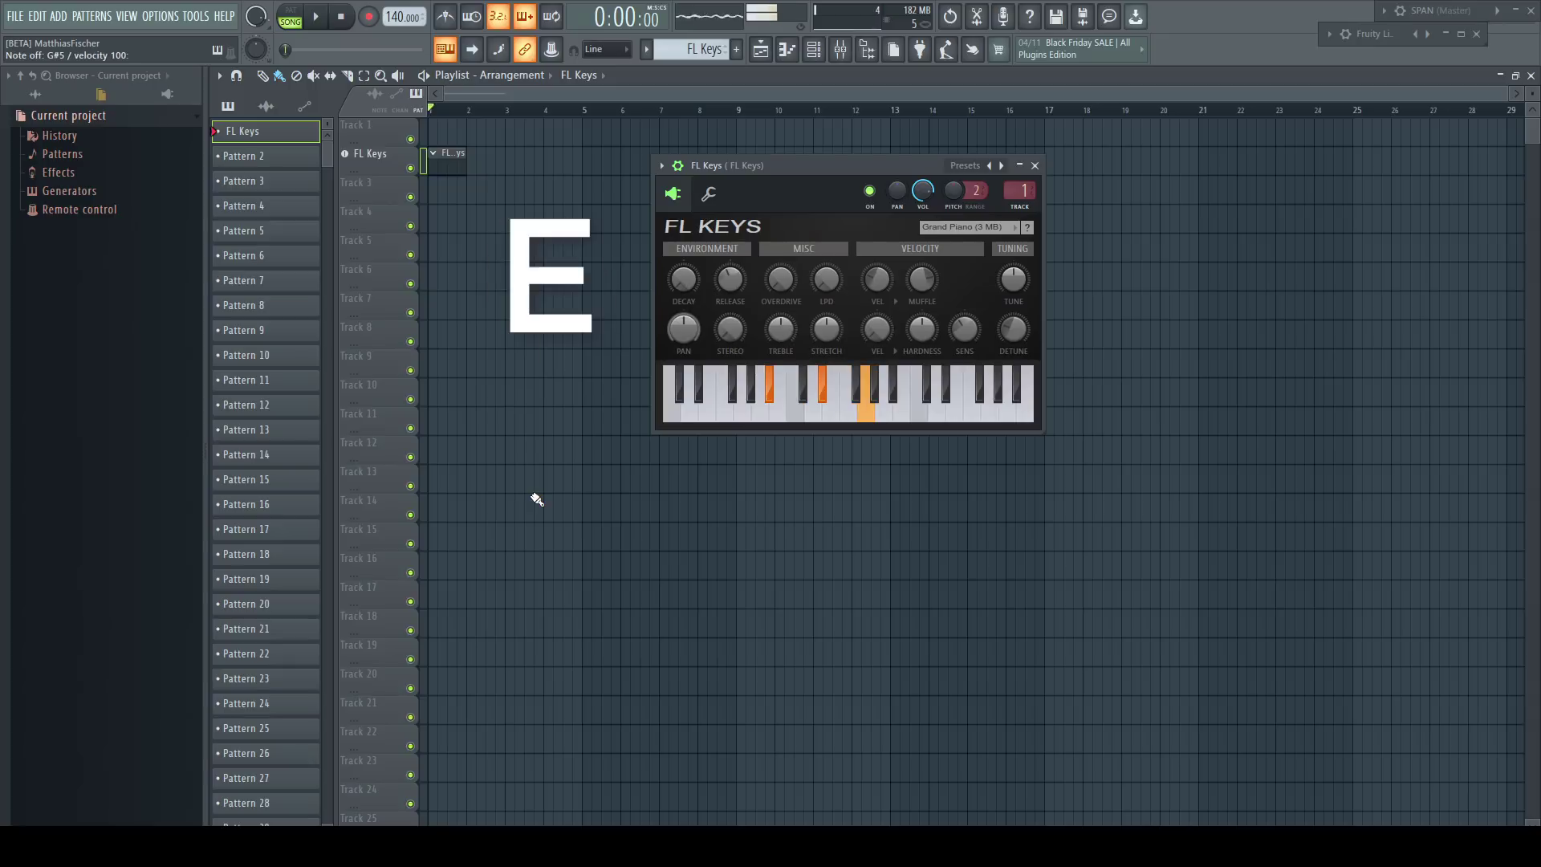
{"action": "key", "text": "h"}
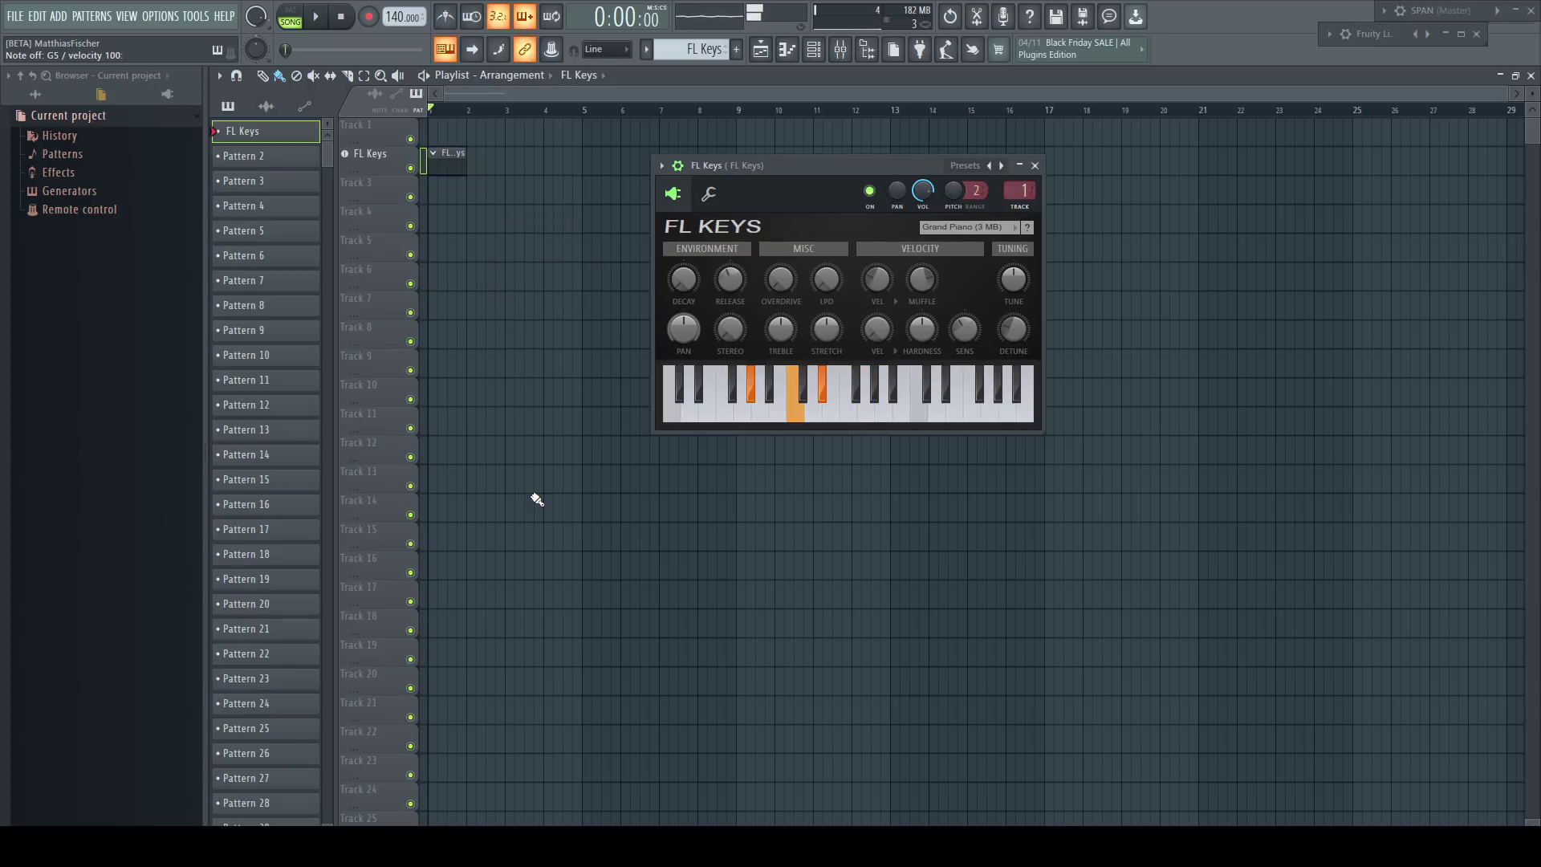
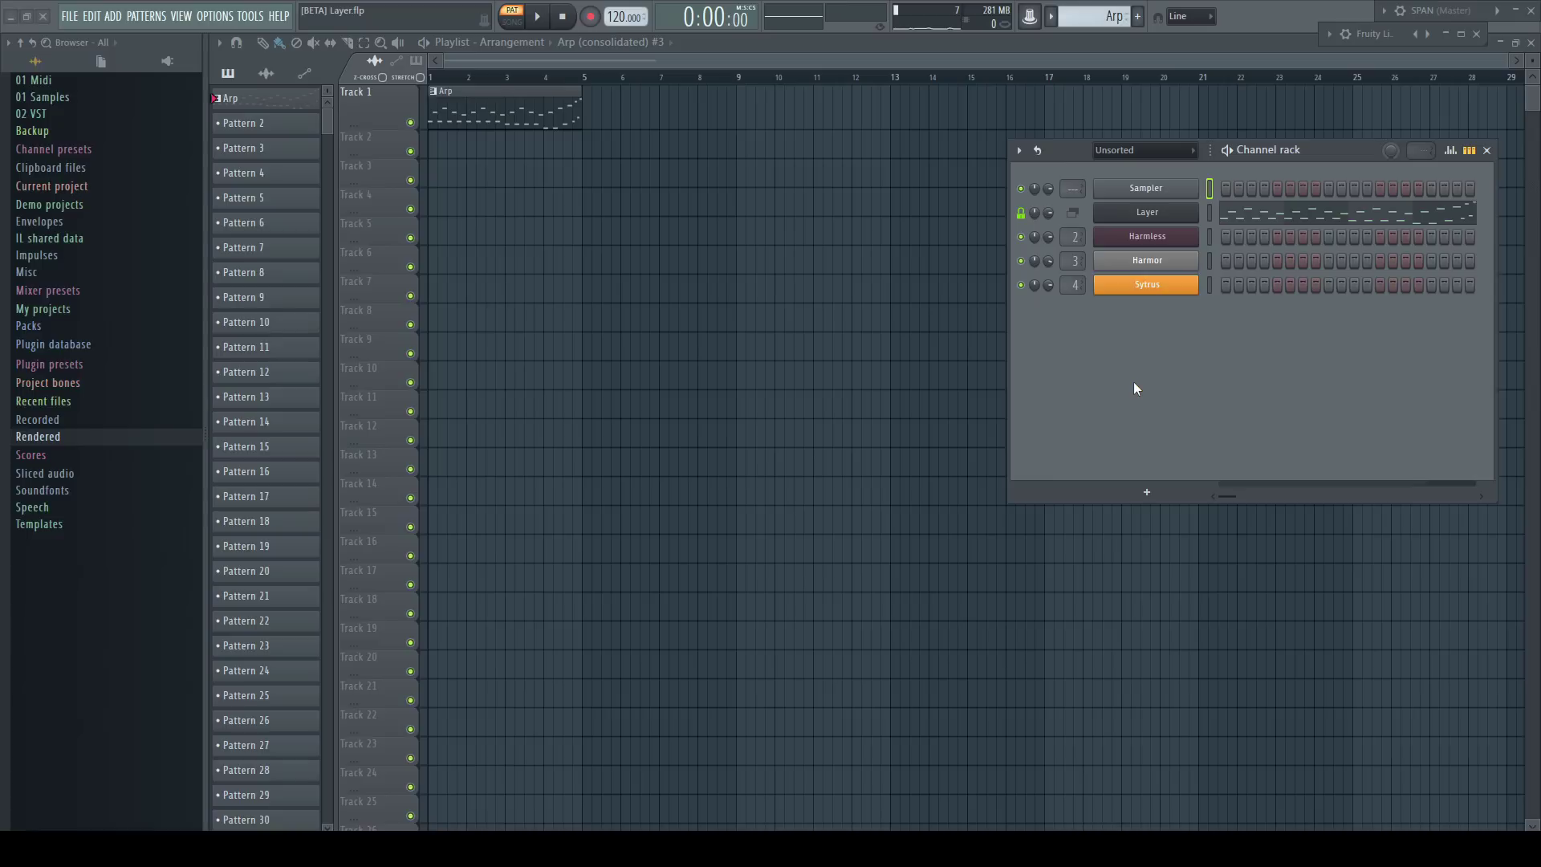
Step: Solo the Harmless channel, play the Arp pattern briefly and stop playback
{"action": "right_click", "coordinate": [1021, 238]}
{"action": "left_click", "coordinate": [1044, 250]}
{"action": "key", "text": "space"}
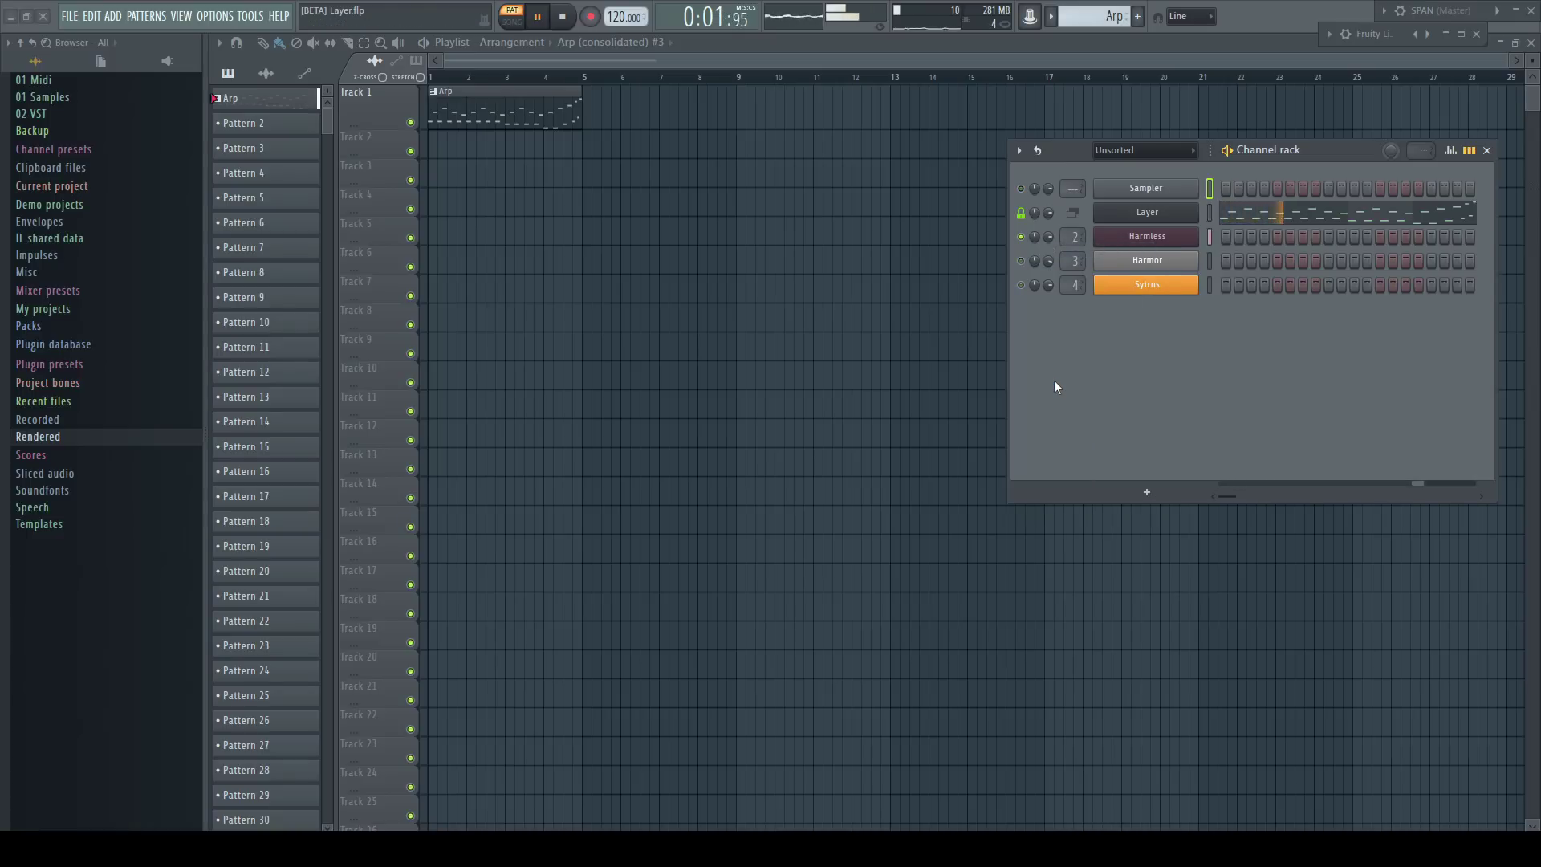
{"action": "key", "text": "space"}
Step: Solo the Harmor channel, play the Arp pattern briefly and stop playback
{"action": "right_click", "coordinate": [1028, 267]}
{"action": "left_click", "coordinate": [1042, 273]}
{"action": "key", "text": "space"}
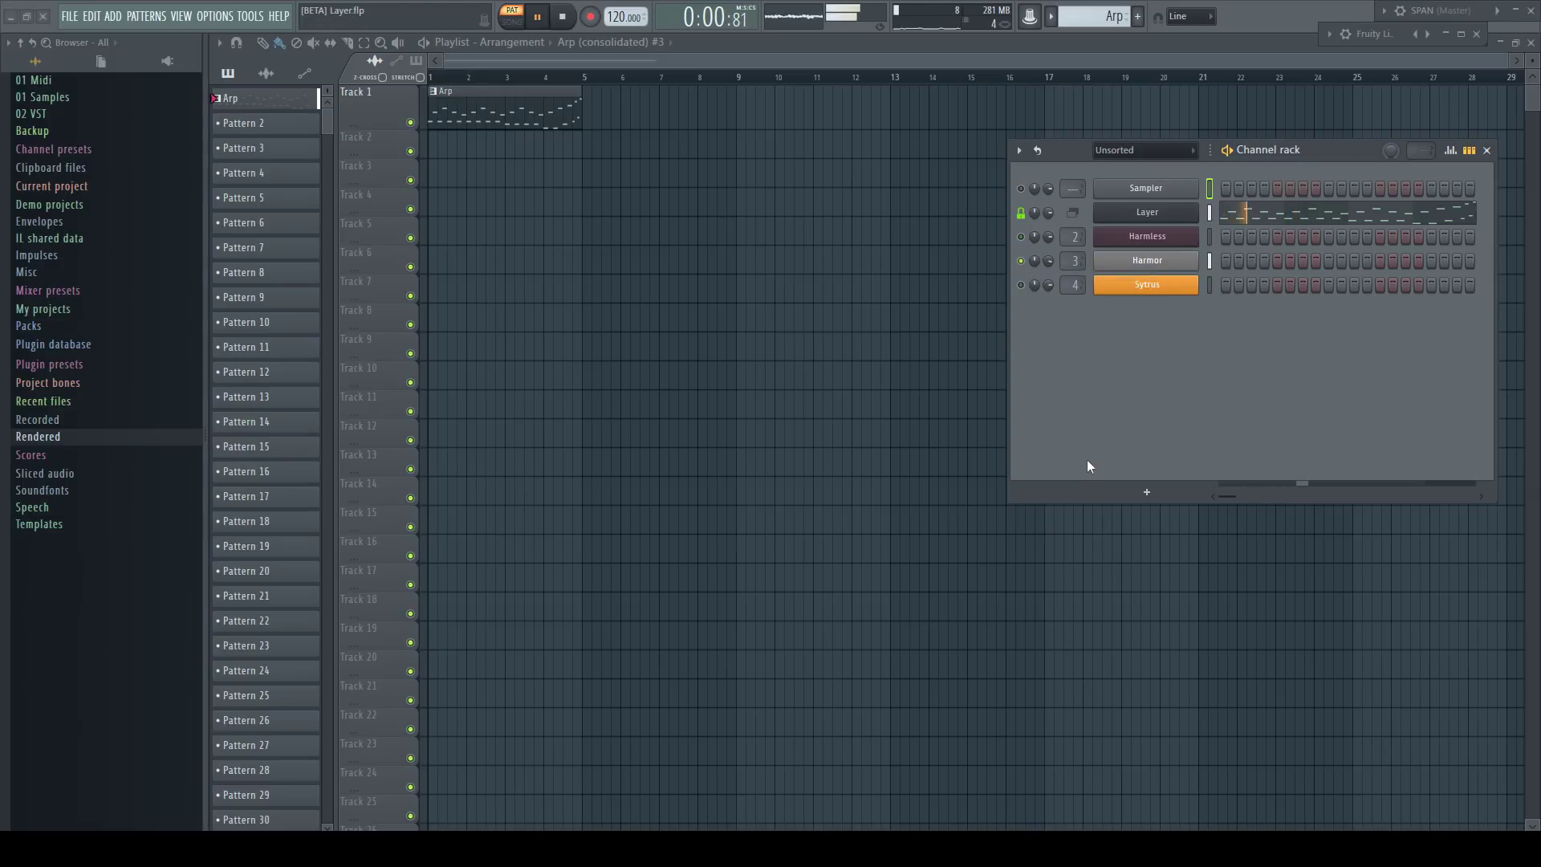
{"action": "key", "text": "space"}
Step: Solo the Sytrus channel, play the Arp pattern briefly and stop playback
{"action": "right_click", "coordinate": [1022, 285]}
{"action": "left_click", "coordinate": [1038, 292]}
{"action": "key", "text": "space"}
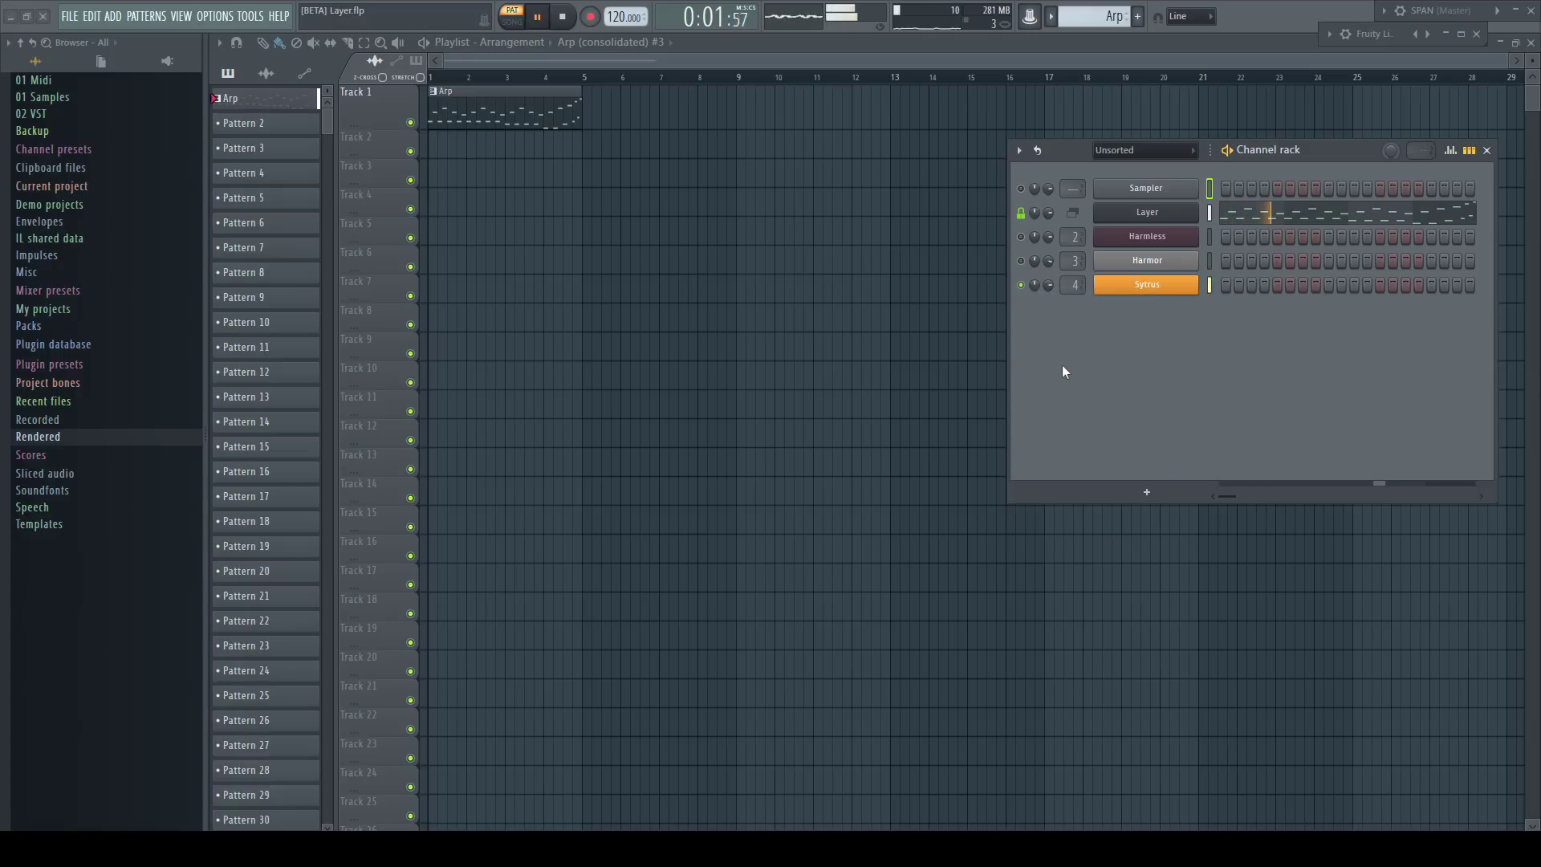
{"action": "key", "text": "space"}
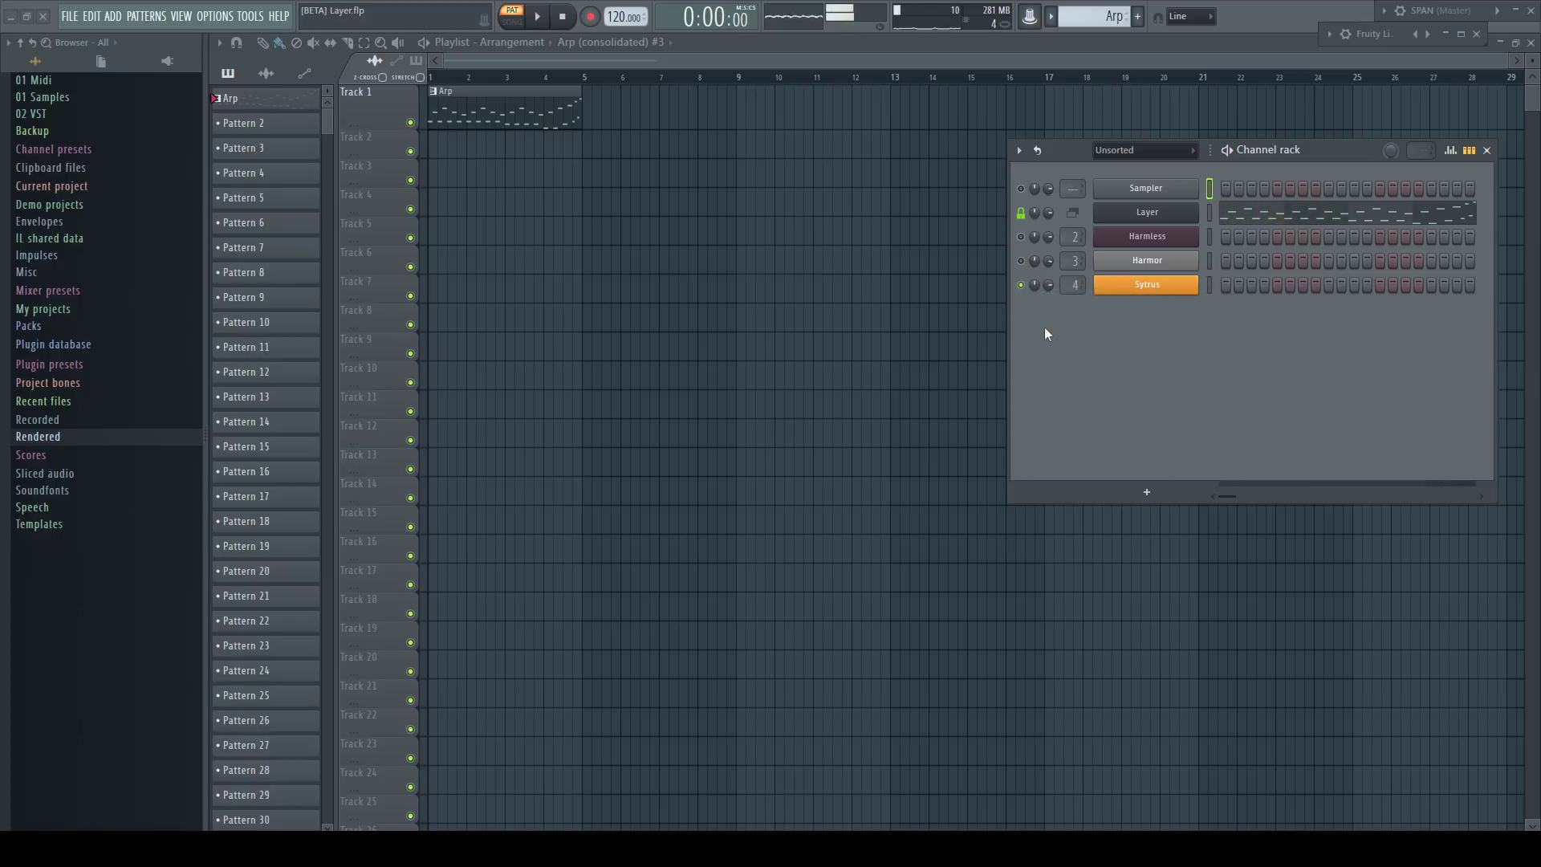
Step: Remove the solo from the Sytrus channel and listen to the Arp pattern with all layered channels together
{"action": "right_click", "coordinate": [1022, 285]}
{"action": "left_click", "coordinate": [1032, 291]}
{"action": "key", "text": "space"}
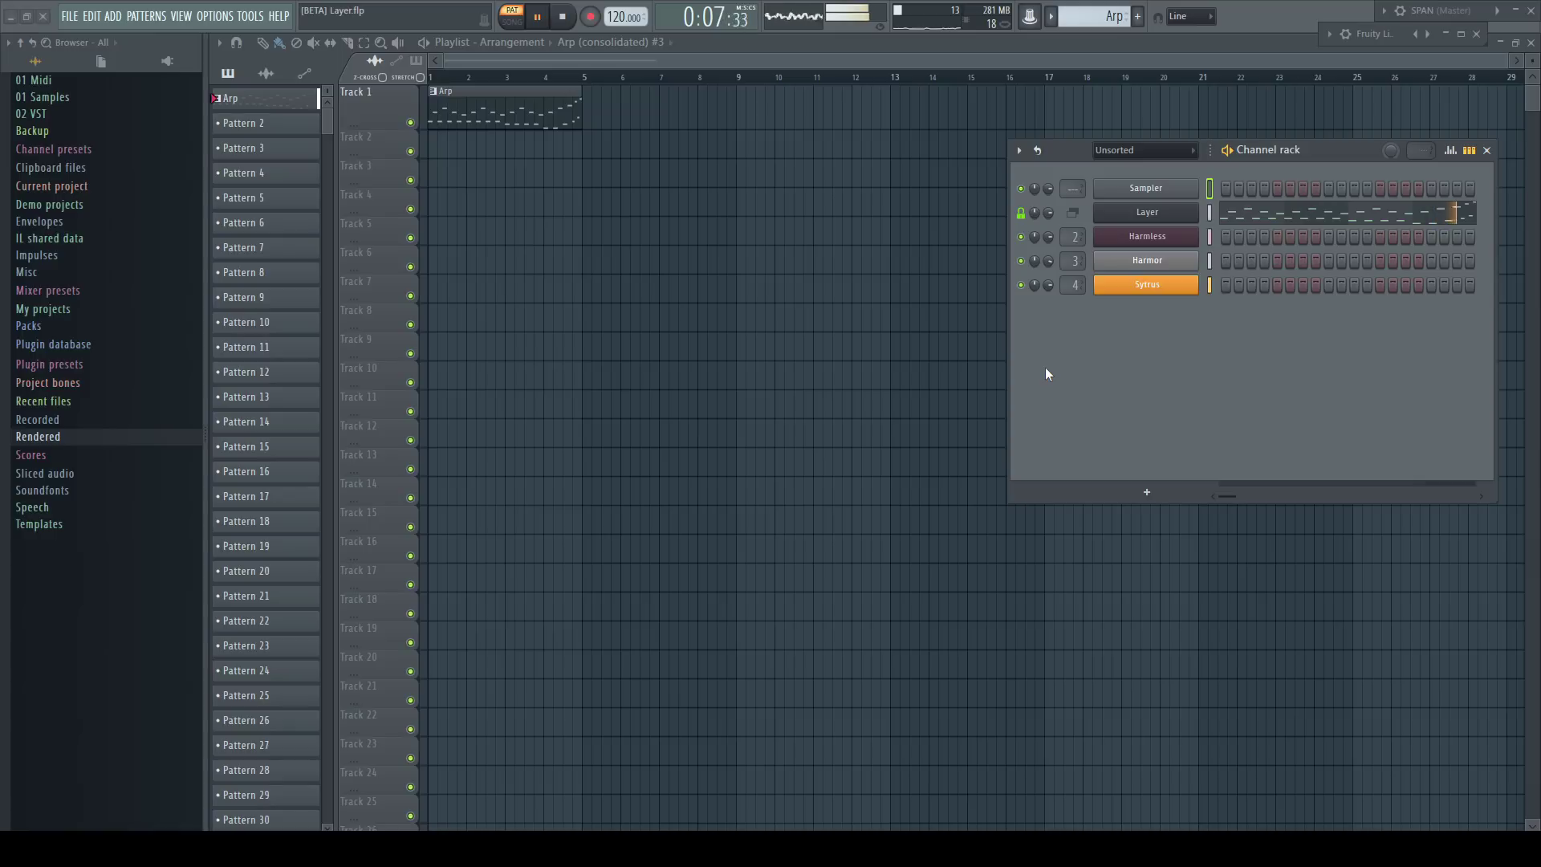
{"action": "key", "text": "space"}
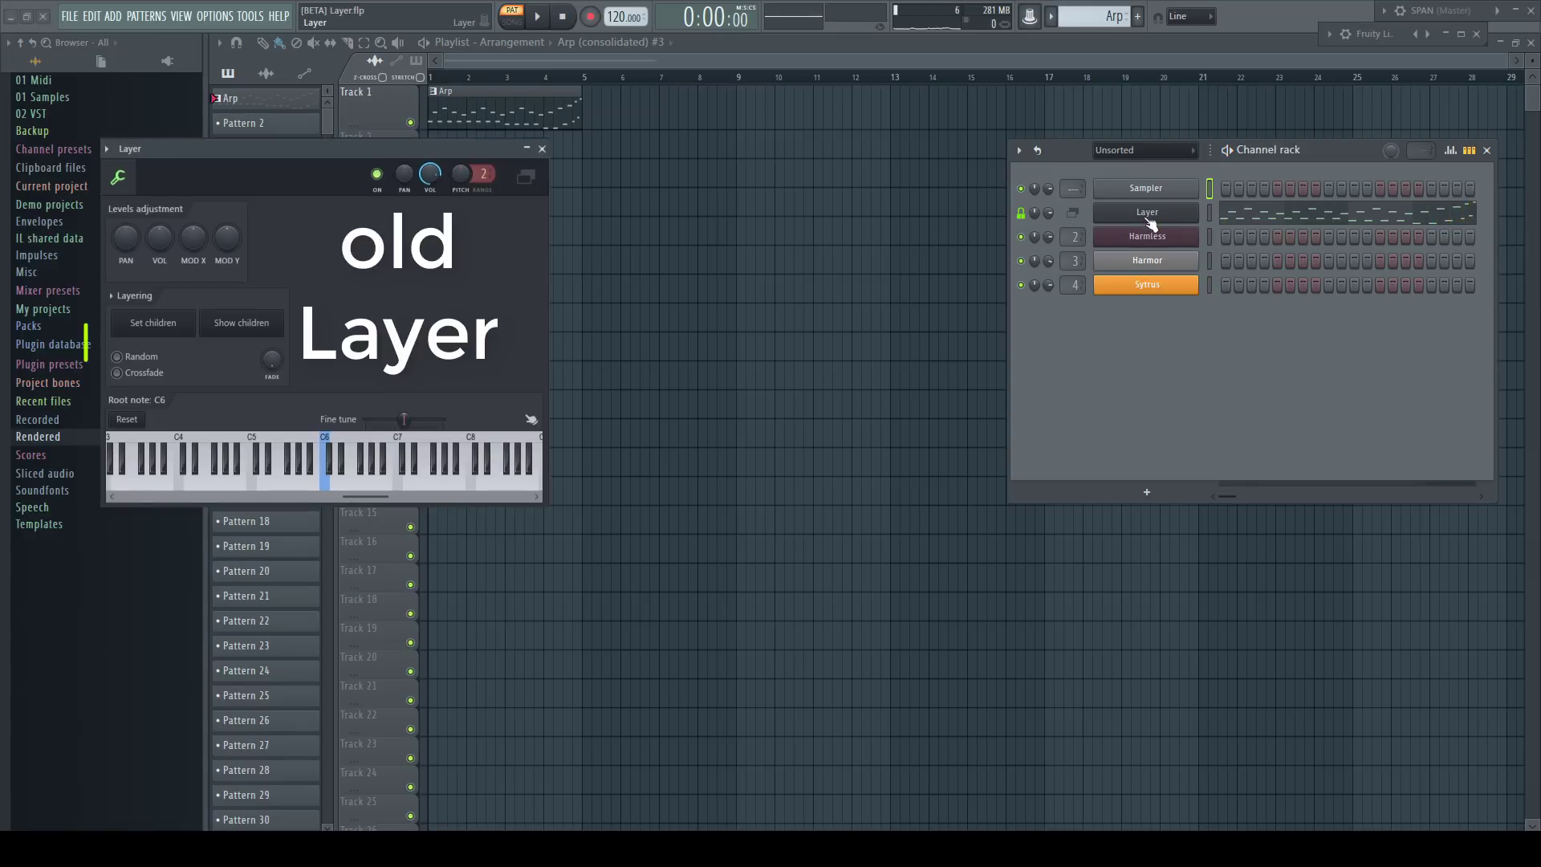
Step: Open the Layer channel's settings and audition the Arp pattern first with Random, then with Sequential child triggering
{"action": "left_click", "coordinate": [1150, 215]}
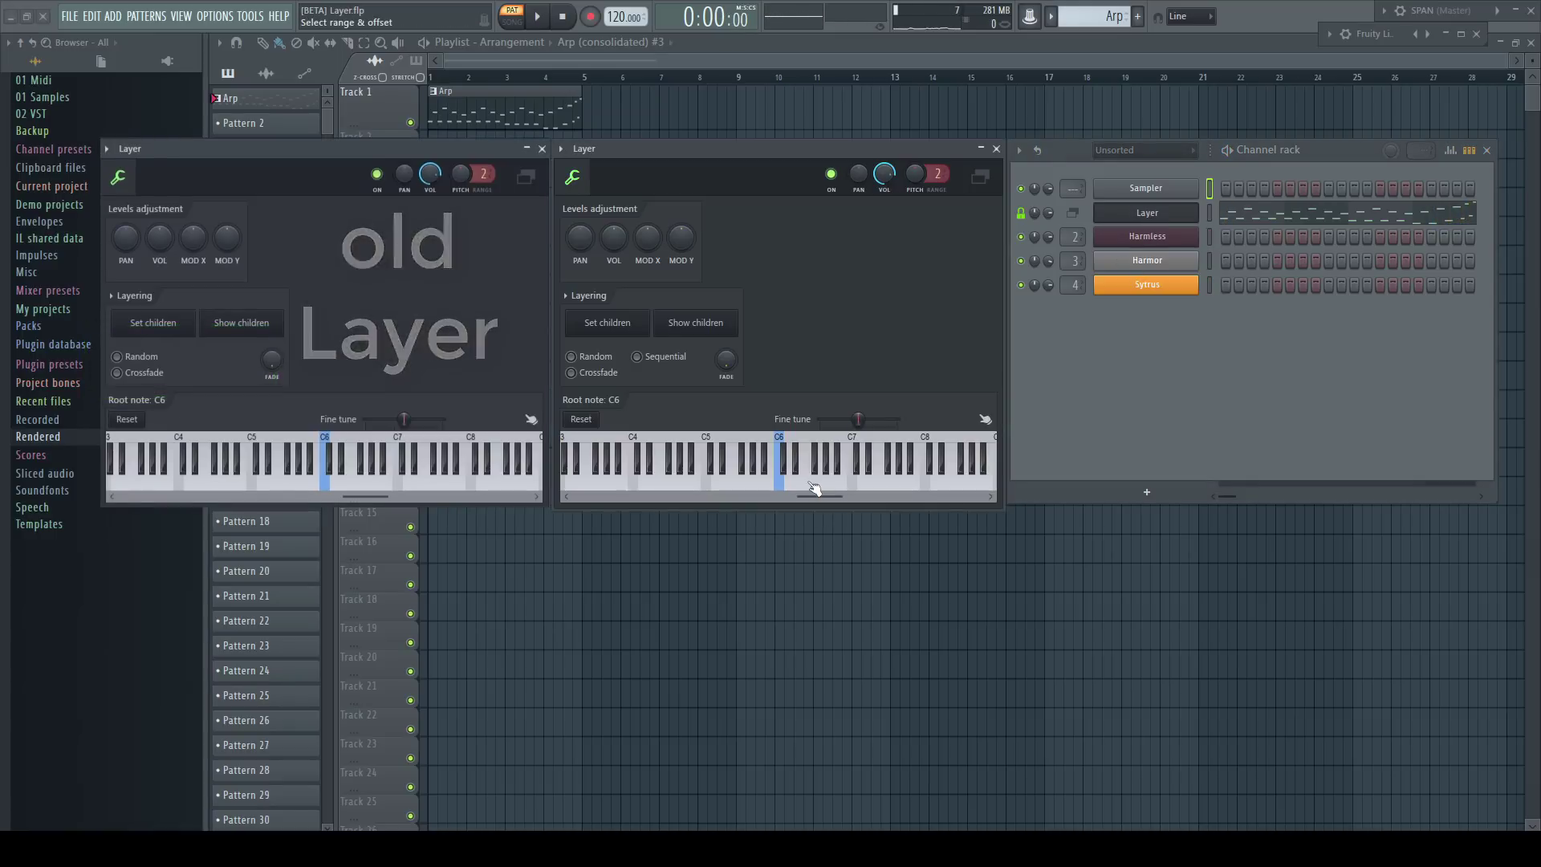
{"action": "left_click", "coordinate": [572, 358]}
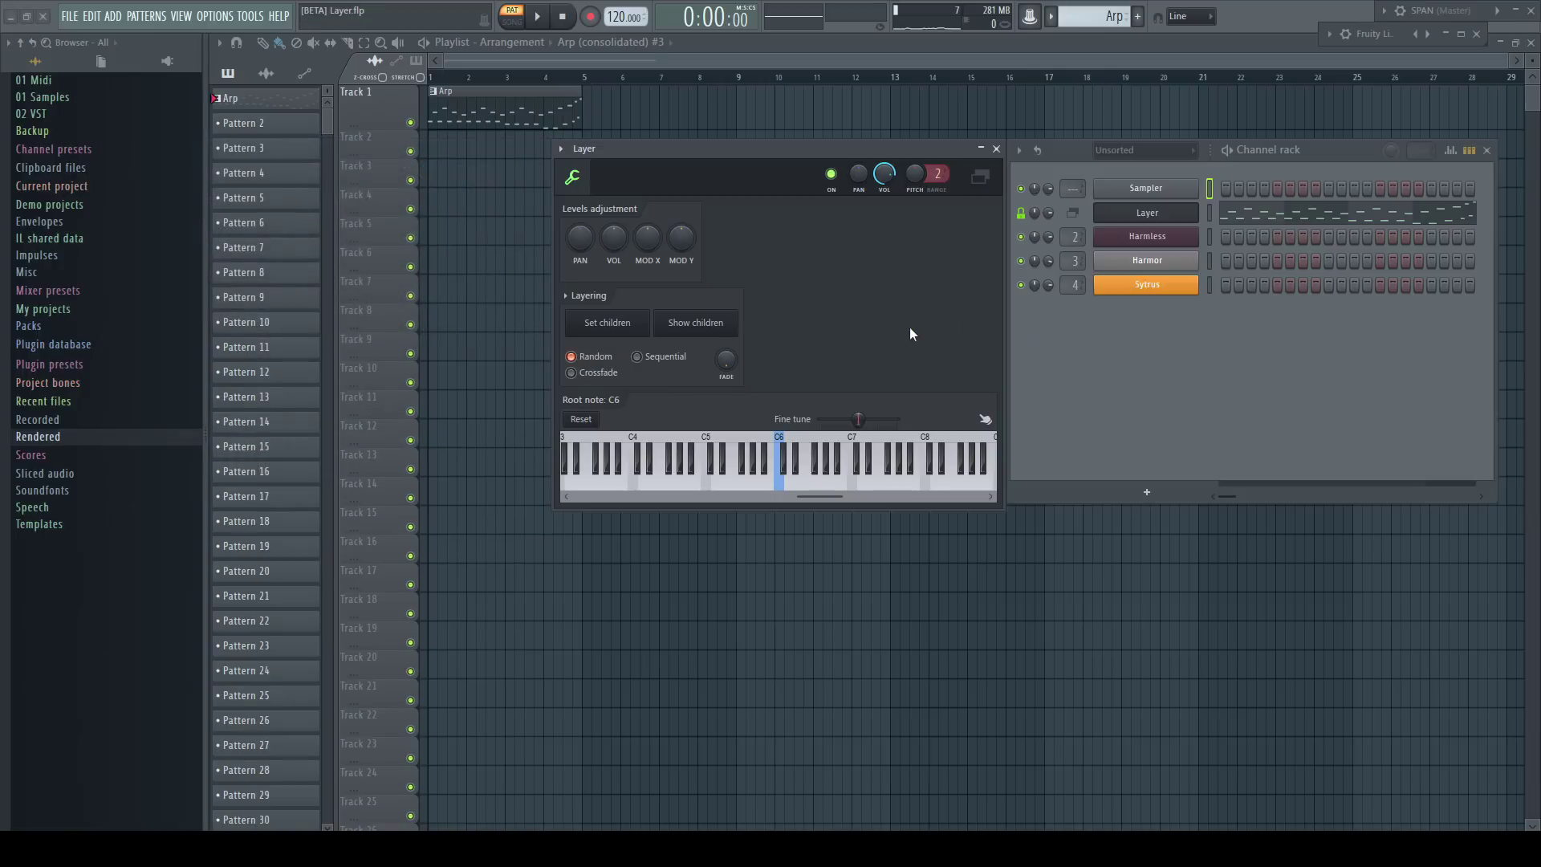
{"action": "key", "text": "space"}
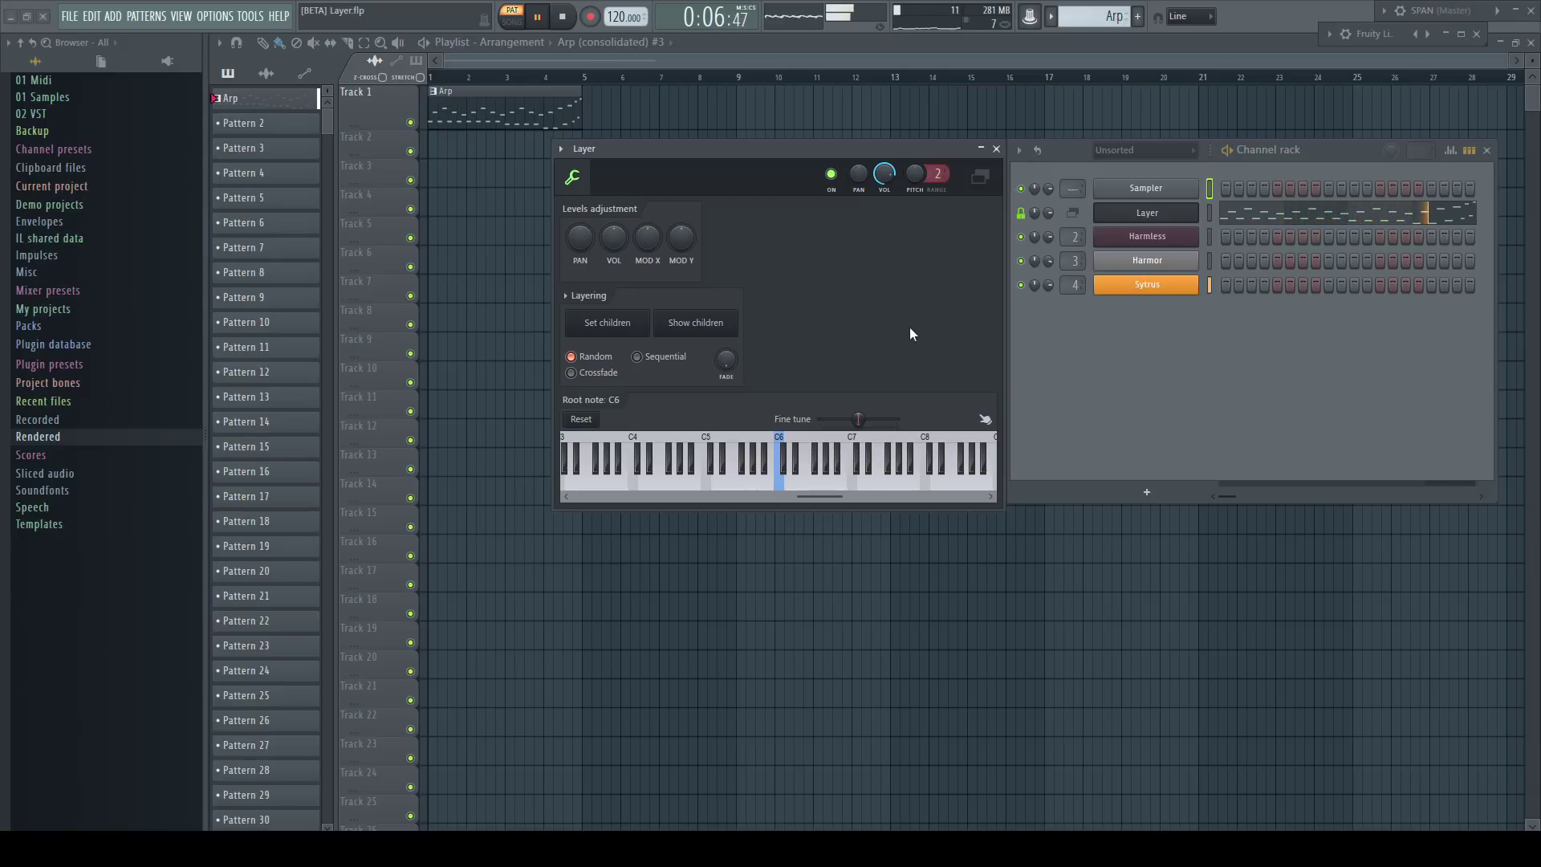
{"action": "key", "text": "space"}
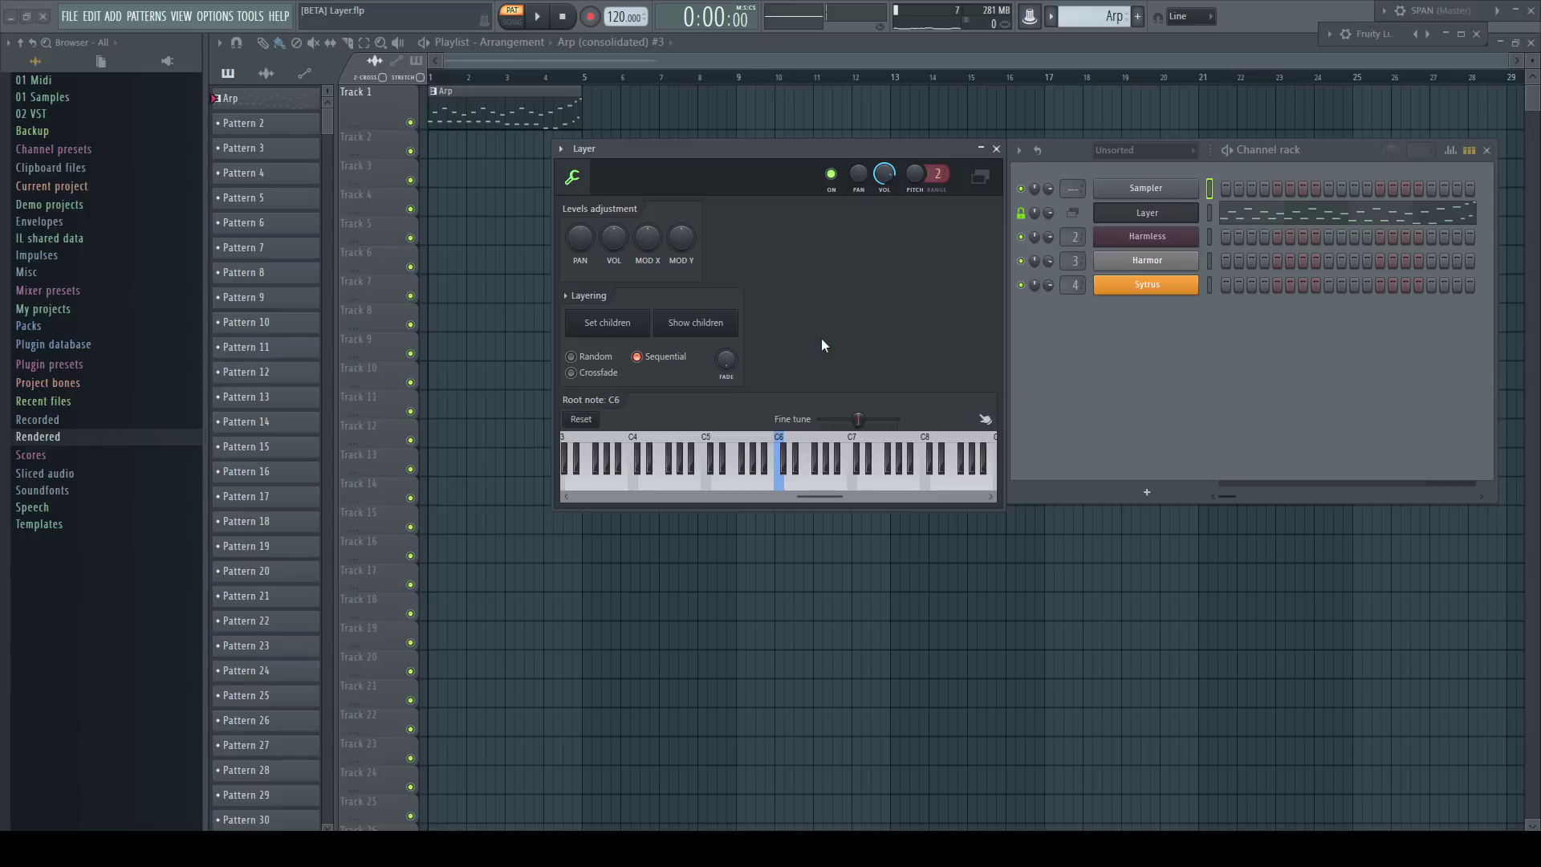
{"action": "key", "text": "space"}
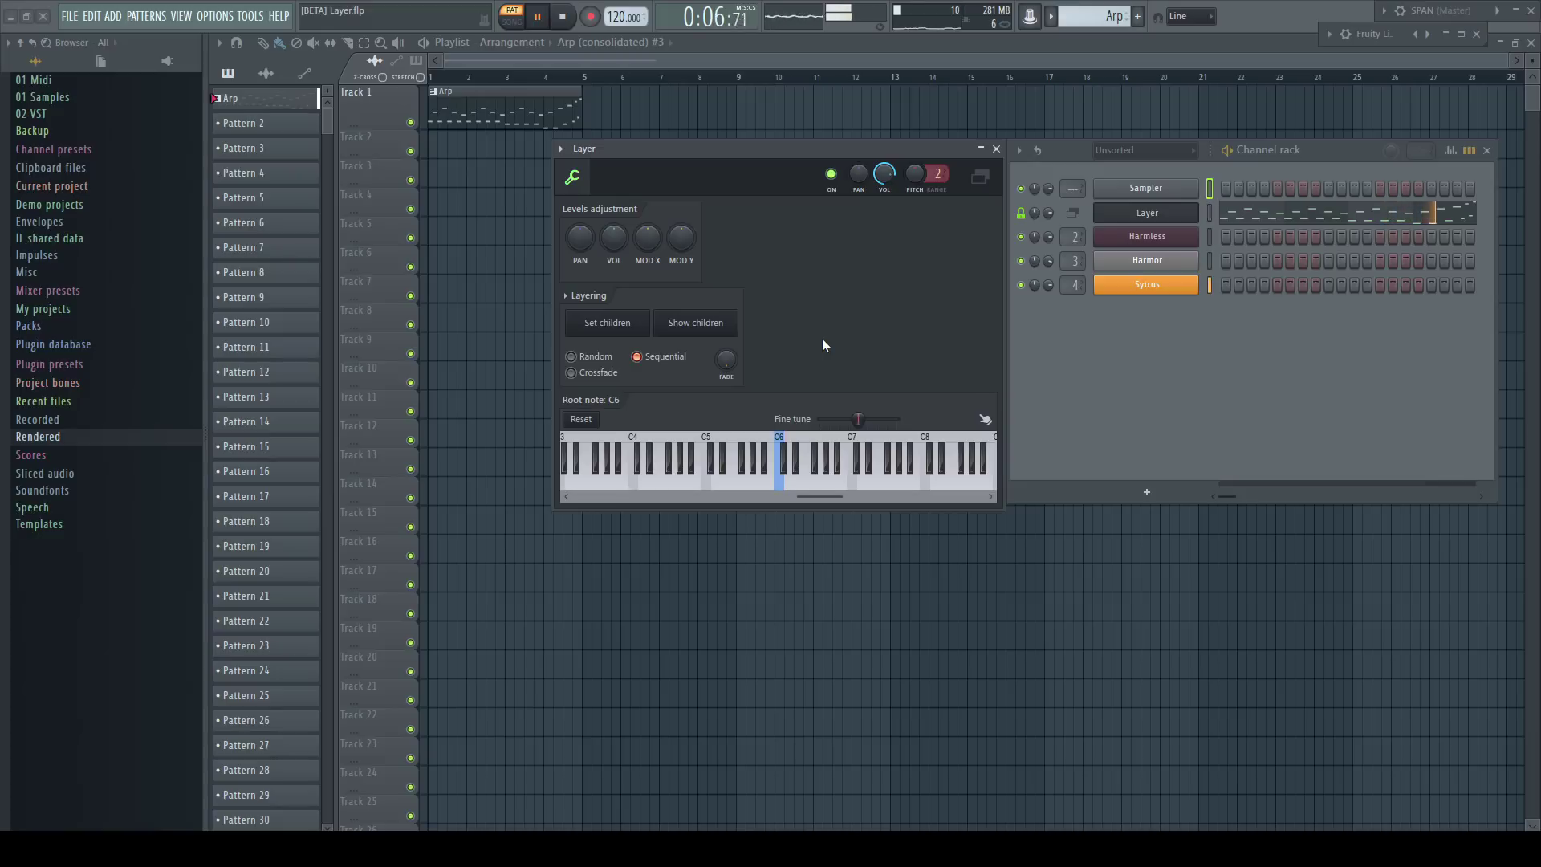
{"action": "key", "text": "space"}
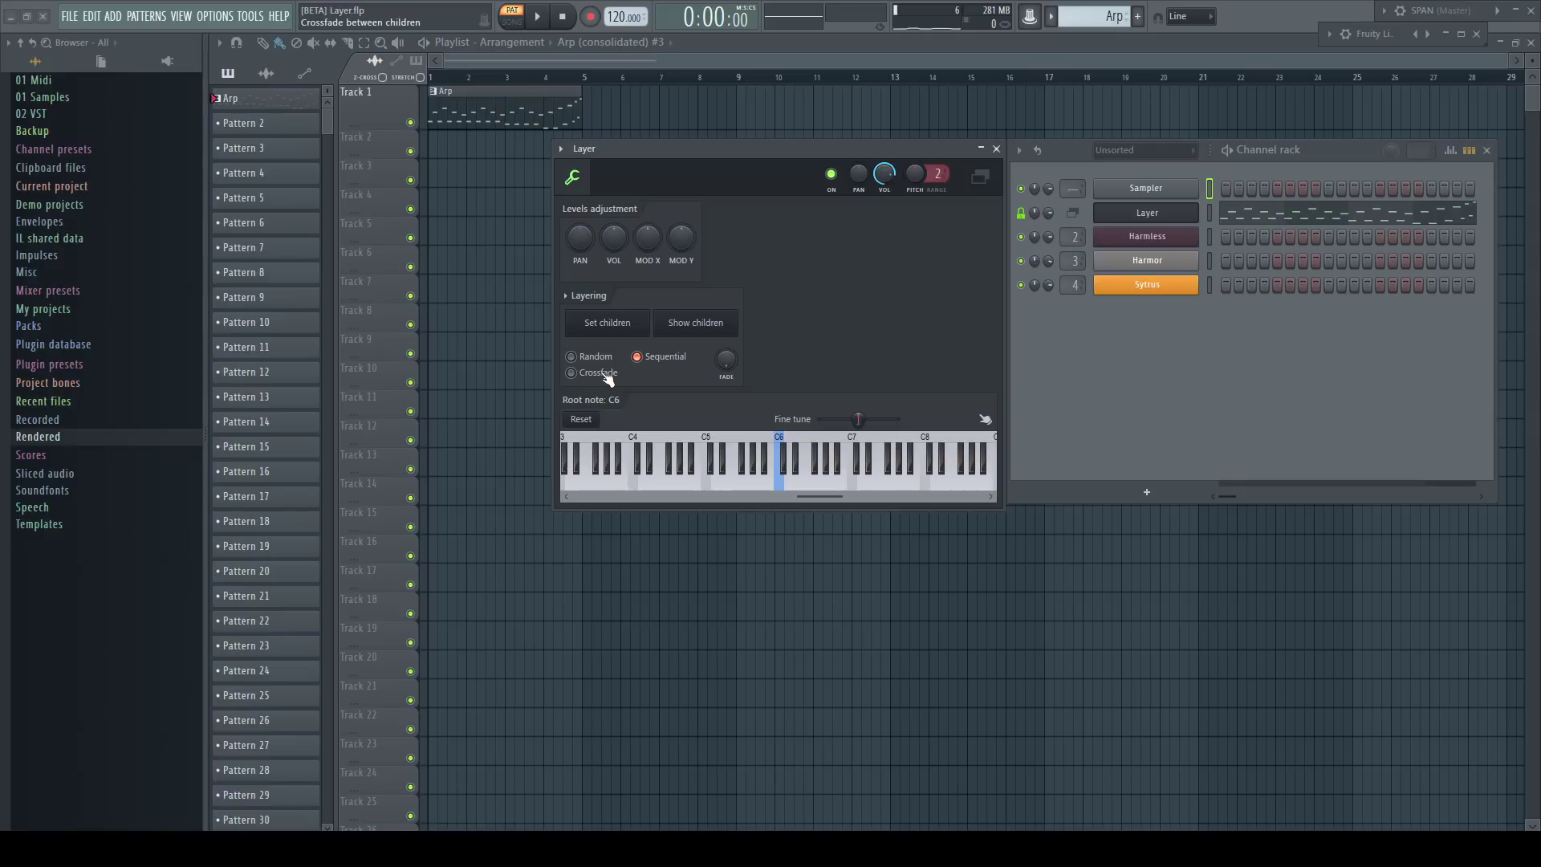
Step: Enable Crossfade between the Layer's children and turn down the fade level during playback
{"action": "left_click", "coordinate": [605, 374]}
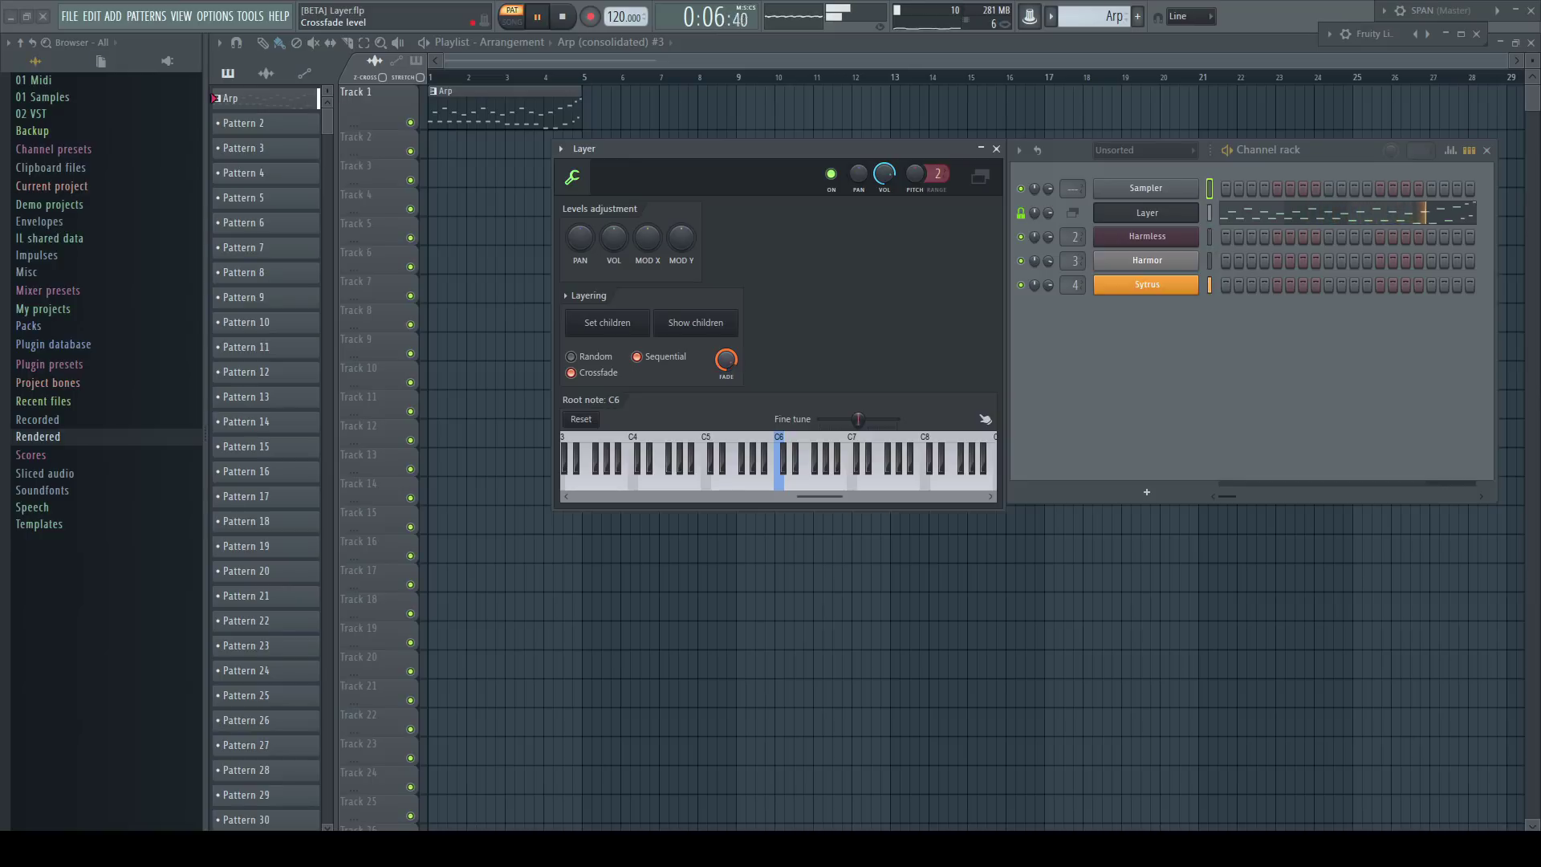
{"action": "left_click_drag", "start_coordinate": [725, 359], "coordinate": [725, 440]}
{"action": "key", "text": "space"}
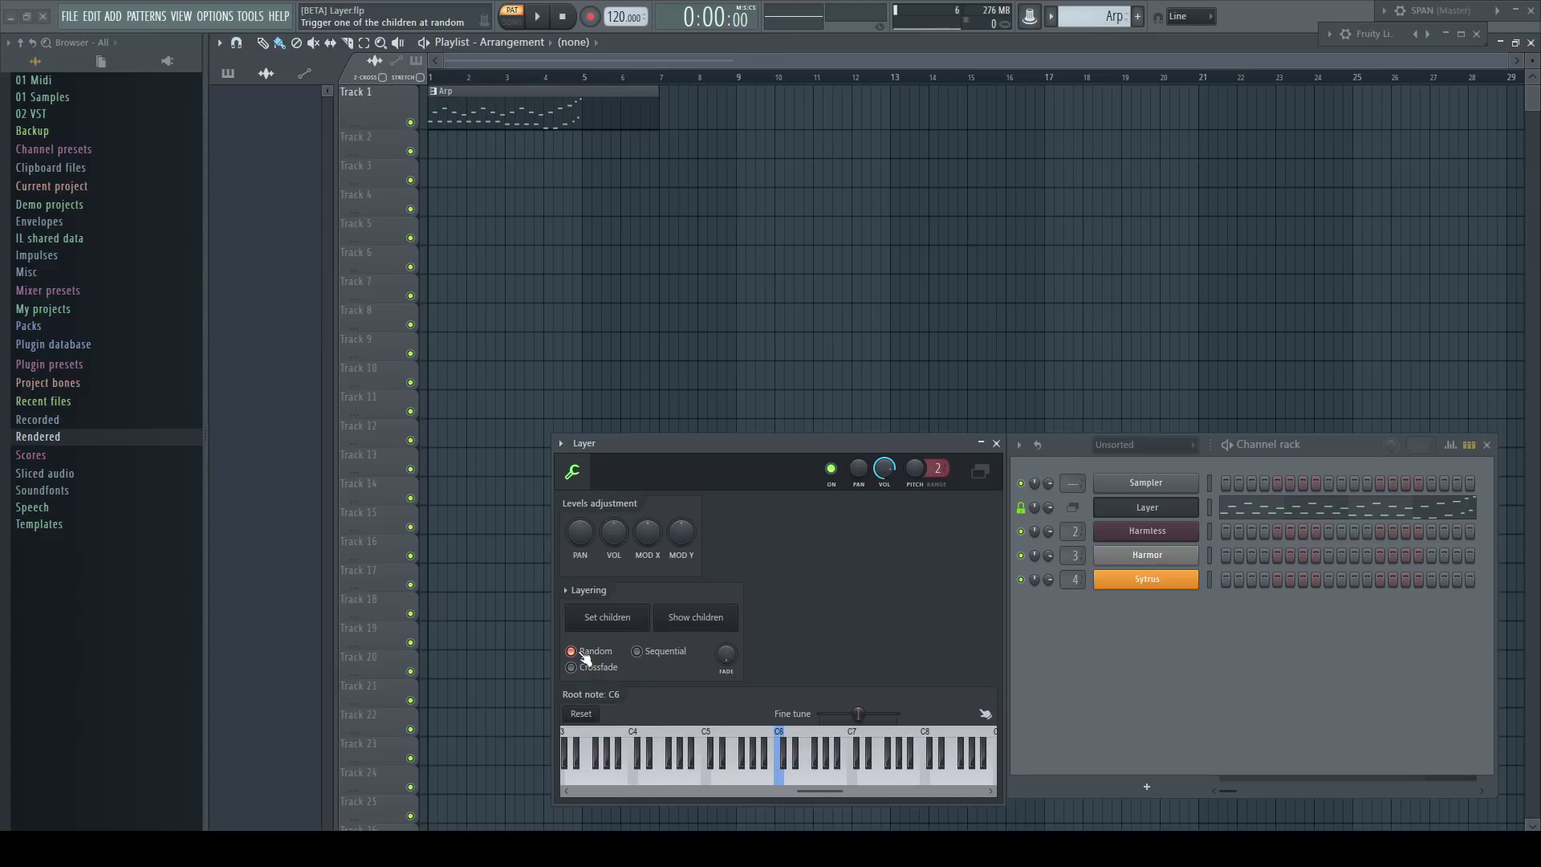
Step: Consolidate the Arp clip on Track 1 into an audio clip with the Layer set to Random
{"action": "key", "text": "ctrl+a"}
{"action": "key", "text": "ctrl+alt+c"}
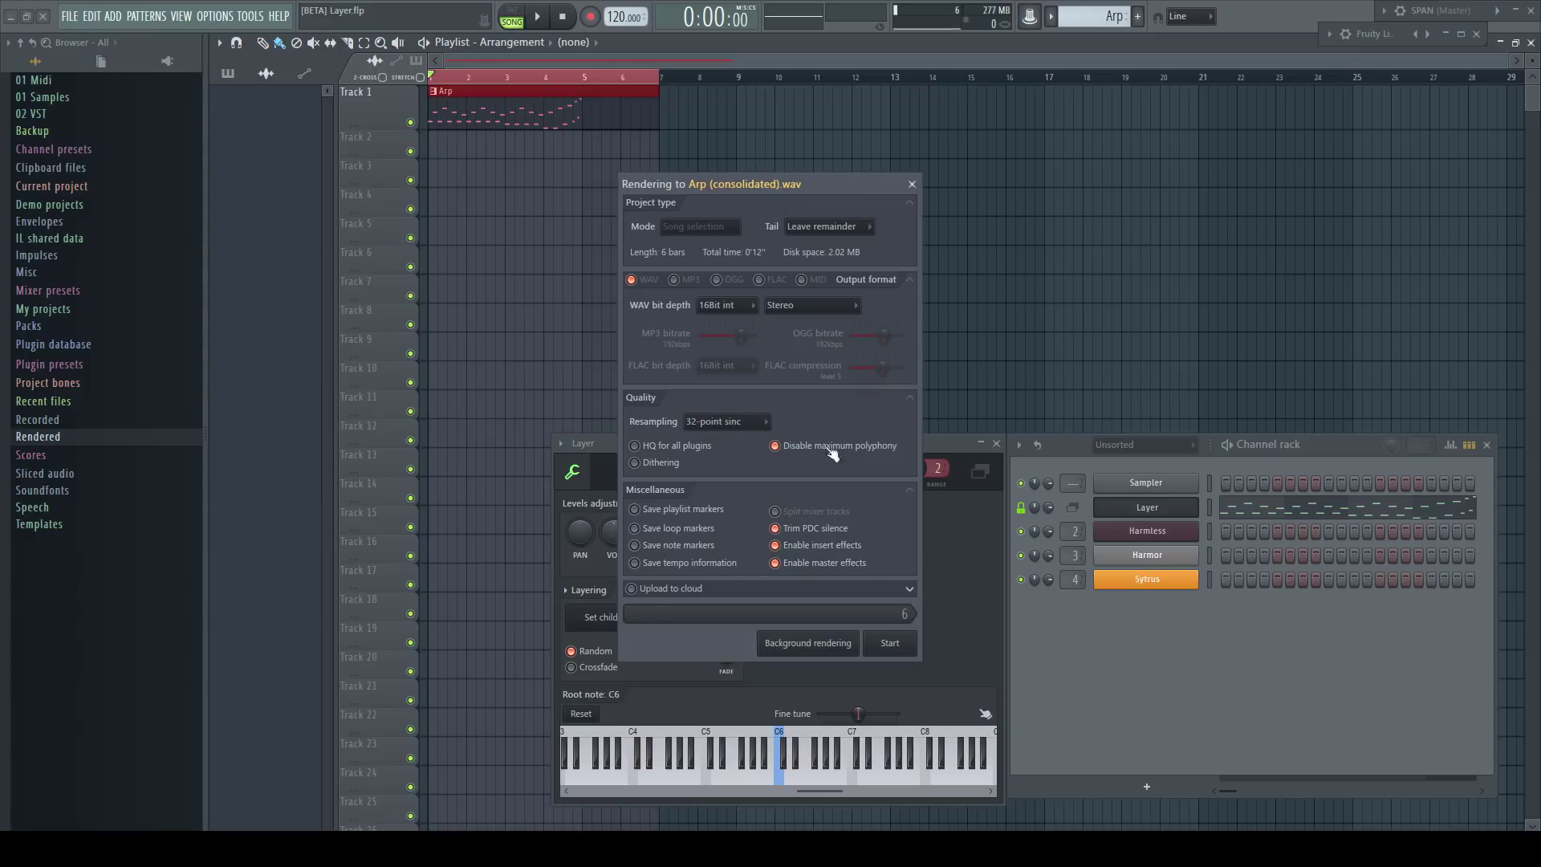
{"action": "left_click", "coordinate": [890, 642]}
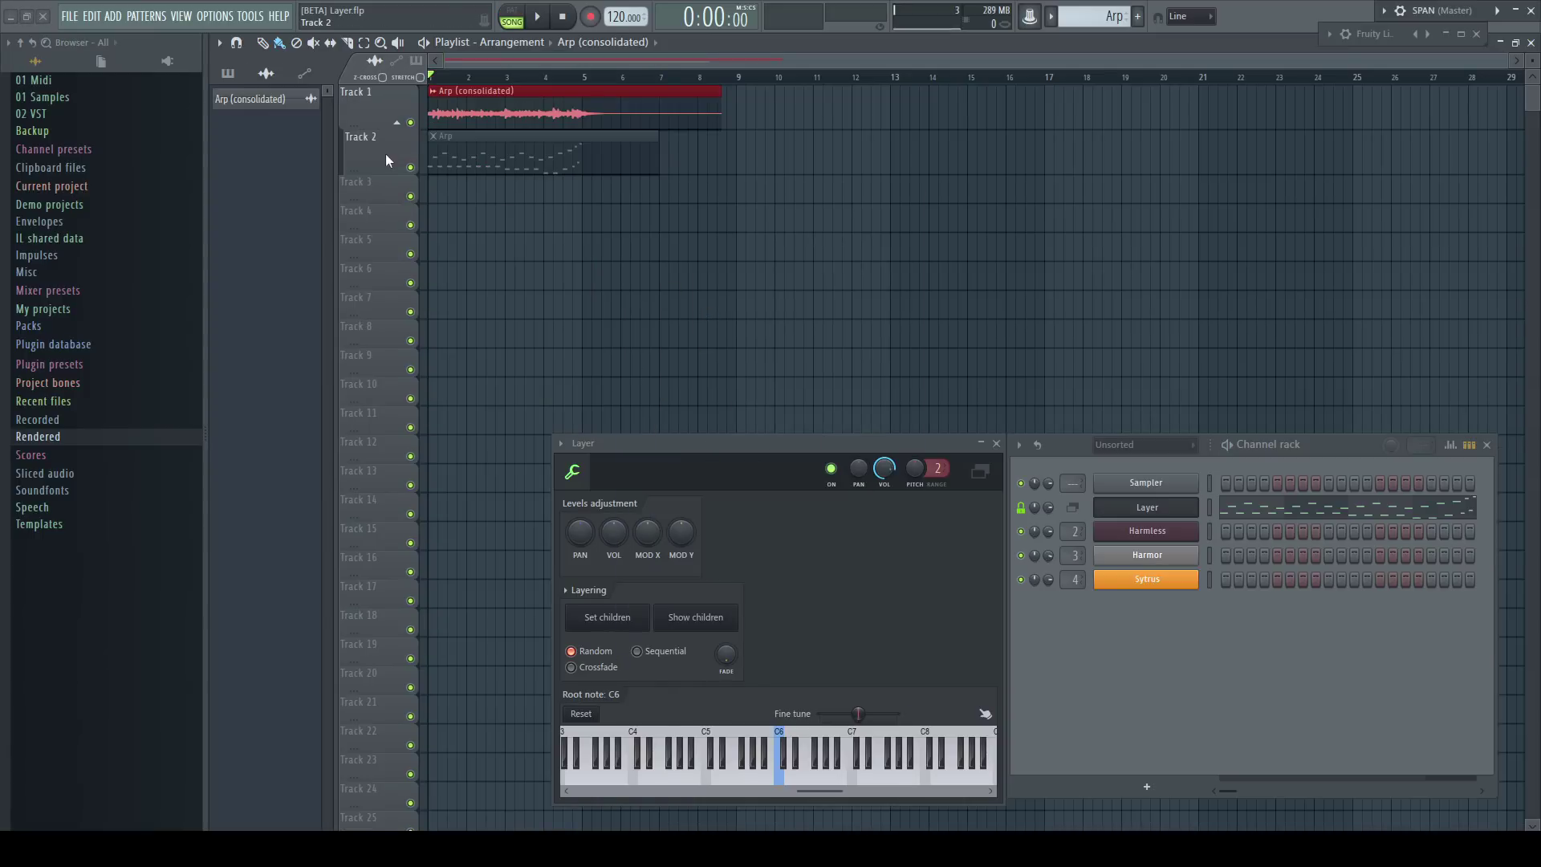
Step: Ungroup Track 2 from the track above and unmute its Arp clip
{"action": "right_click", "coordinate": [373, 149]}
{"action": "left_click", "coordinate": [434, 168]}
{"action": "left_click", "coordinate": [491, 163]}
Step: Switch the Layer to Sequential and consolidate the Arp clip on Track 2 into an audio clip
{"action": "left_click", "coordinate": [639, 652]}
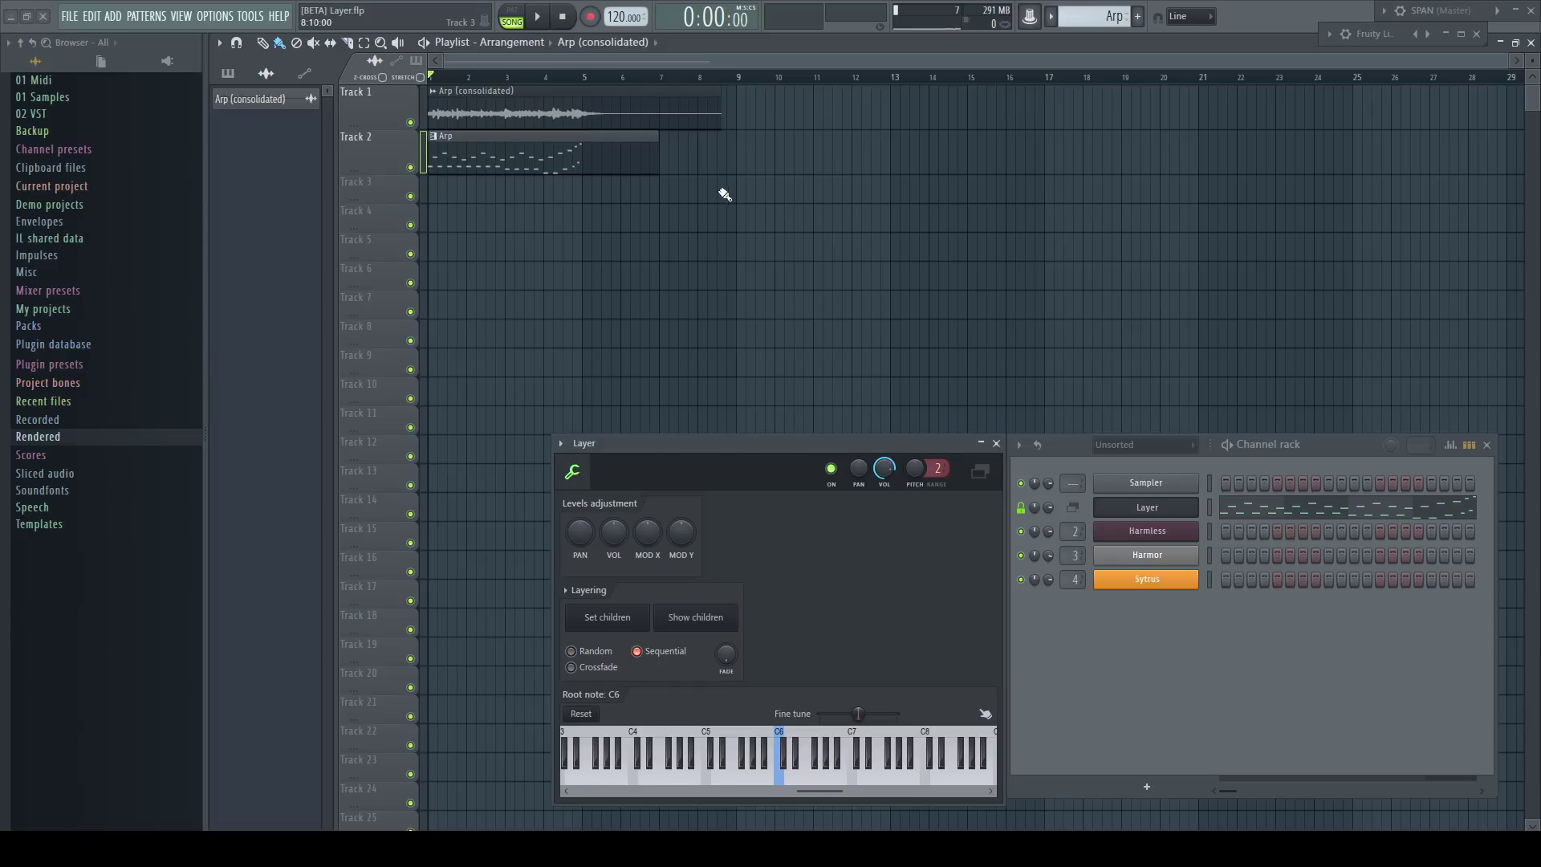
{"action": "key", "text": "ctrl+alt+c"}
{"action": "left_click", "coordinate": [893, 643]}
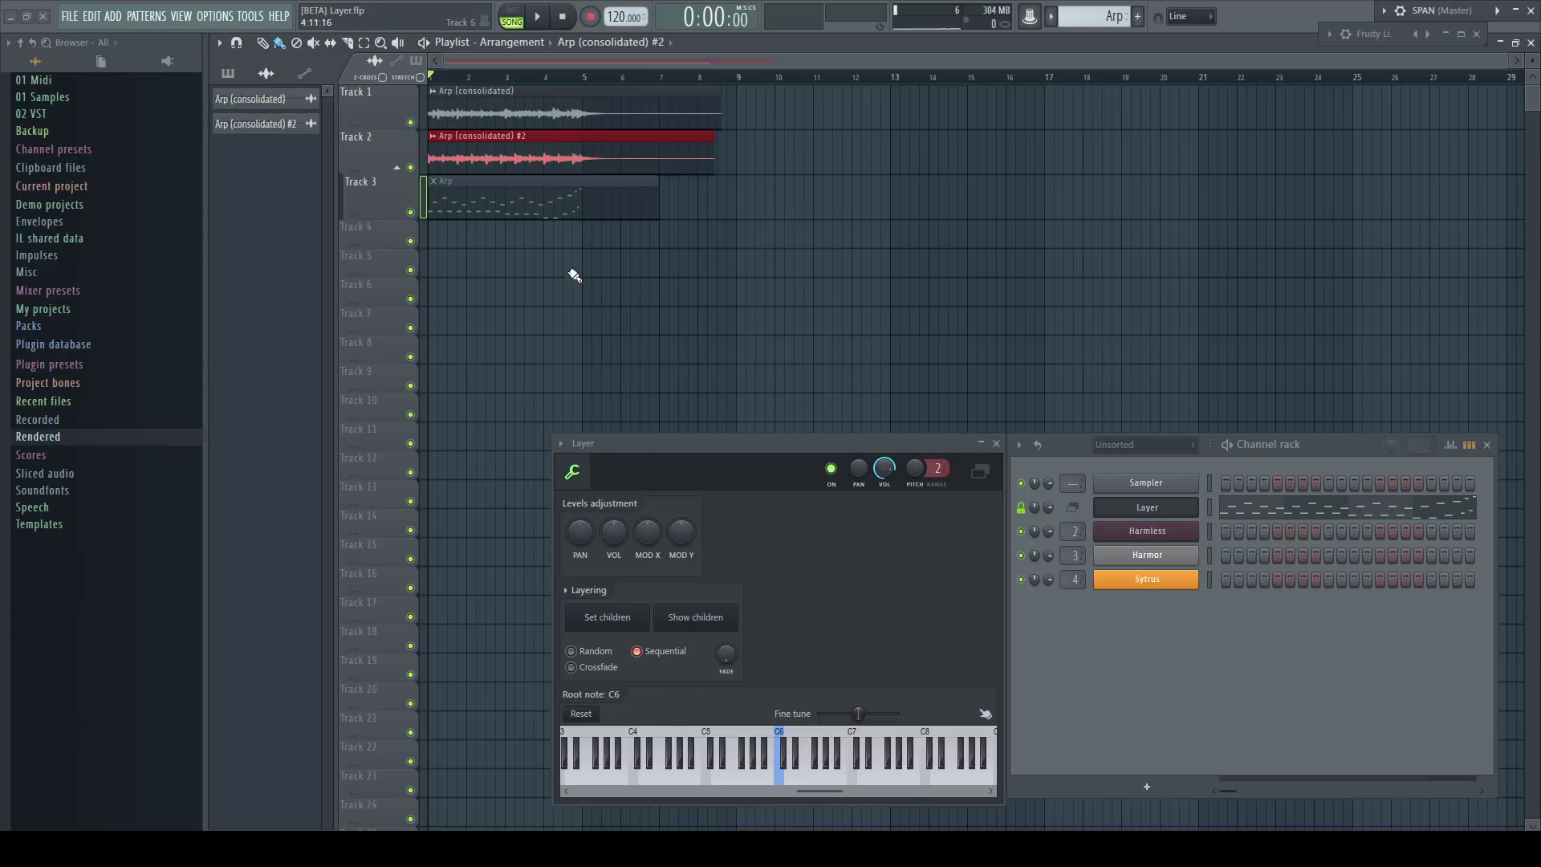
Step: Unmute and ungroup Track 3's Arp clip, and move it to bar 15 of Track 1 and Arp (consolidated) #2 to bar 5
{"action": "left_click", "coordinate": [542, 217]}
{"action": "right_click", "coordinate": [383, 196]}
{"action": "left_click_drag", "start_coordinate": [534, 203], "coordinate": [1073, 113]}
{"action": "left_click_drag", "start_coordinate": [520, 137], "coordinate": [666, 90]}
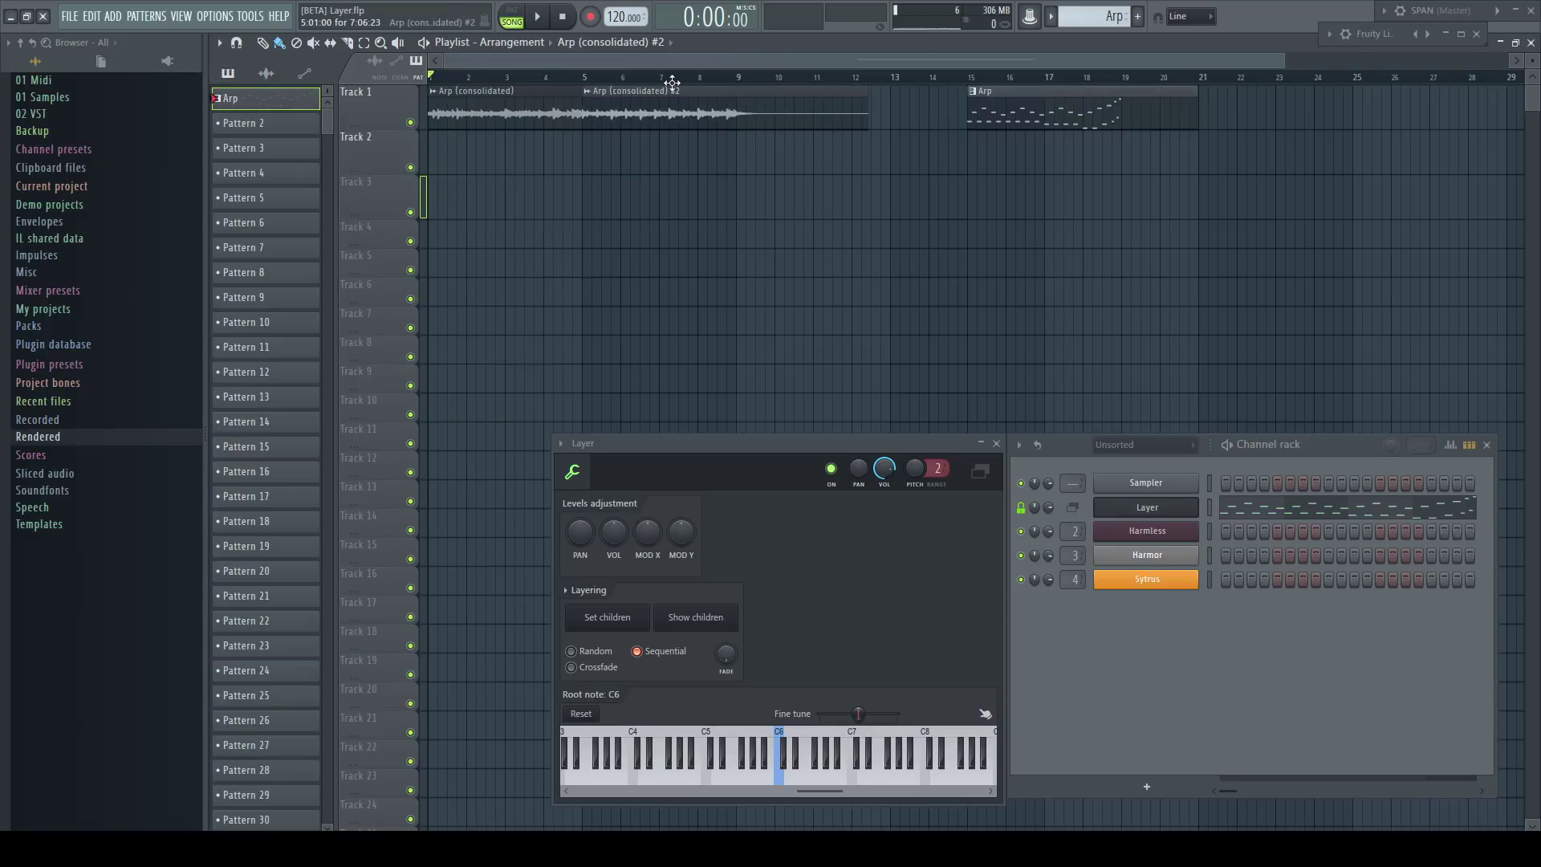
Step: Move the Arp clip to bar 9 of Track 1 and add a unique one-bar copy of Arp (consolidated) #2 at bar 13
{"action": "left_click_drag", "start_coordinate": [1109, 114], "coordinate": [891, 92]}
{"action": "left_click_drag", "start_coordinate": [636, 96], "coordinate": [953, 110]}
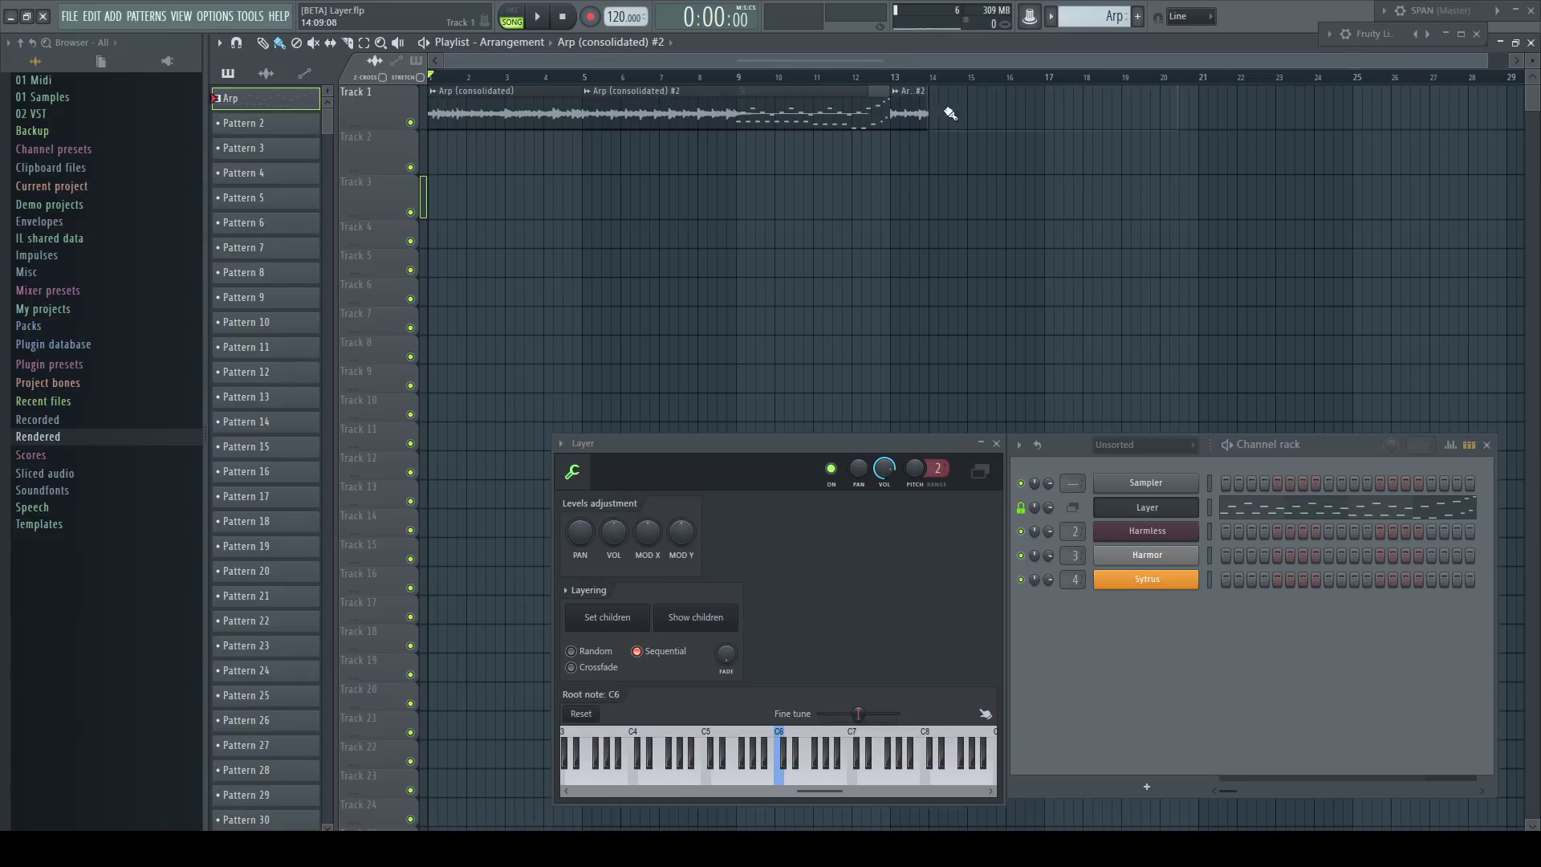
{"action": "right_click", "coordinate": [897, 95]}
{"action": "left_click", "coordinate": [932, 212]}
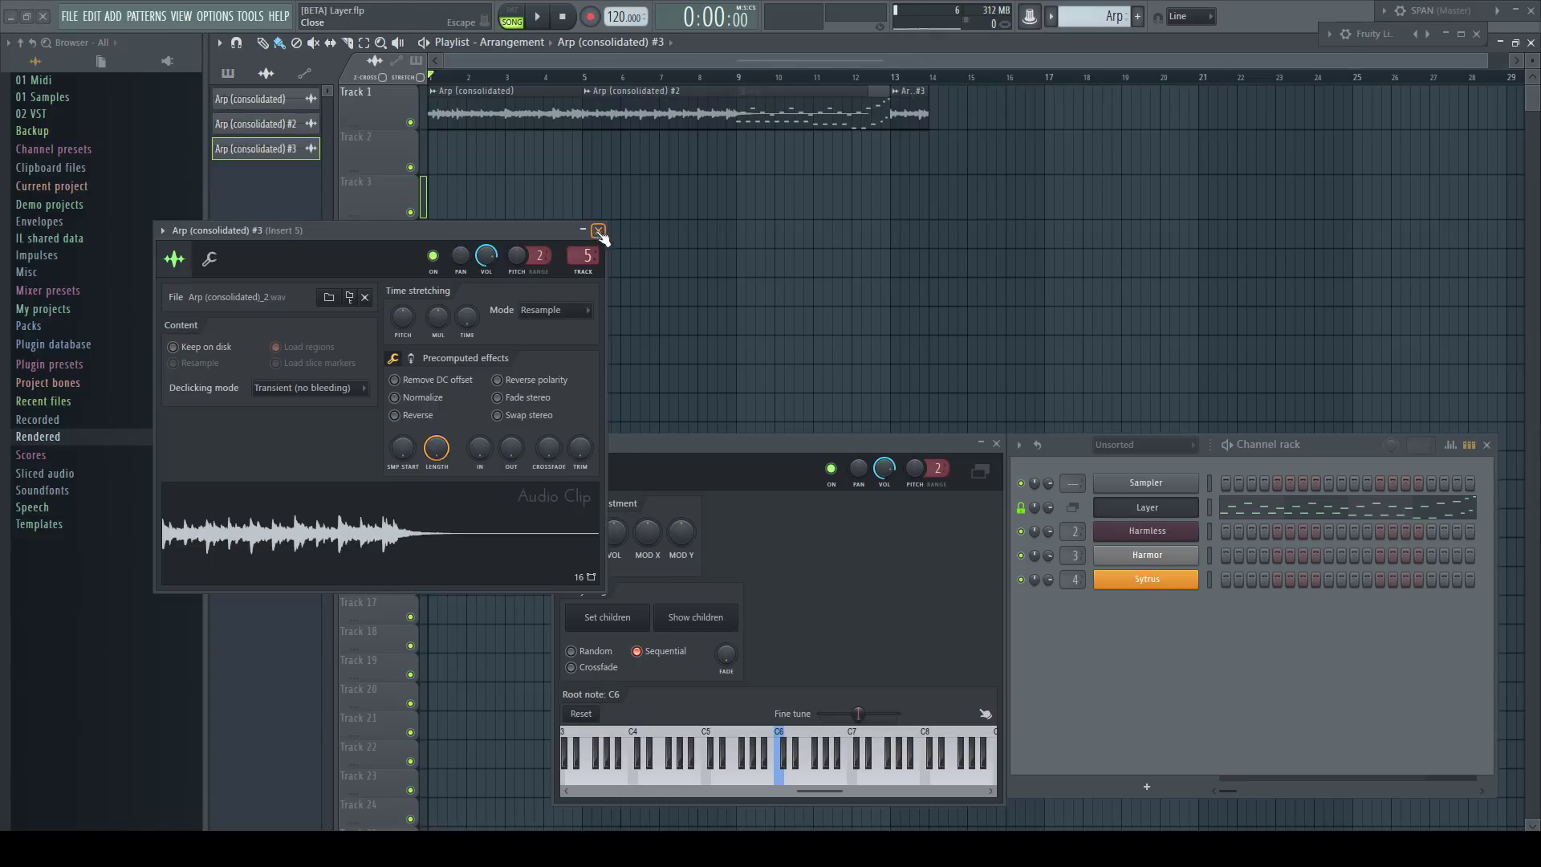
{"action": "left_click", "coordinate": [598, 230]}
Step: Place another Arp pattern clip at bar 15 of Track 1, trim its start, and play the whole arrangement
{"action": "left_click", "coordinate": [228, 74]}
{"action": "left_click", "coordinate": [245, 102]}
{"action": "left_click", "coordinate": [1001, 112]}
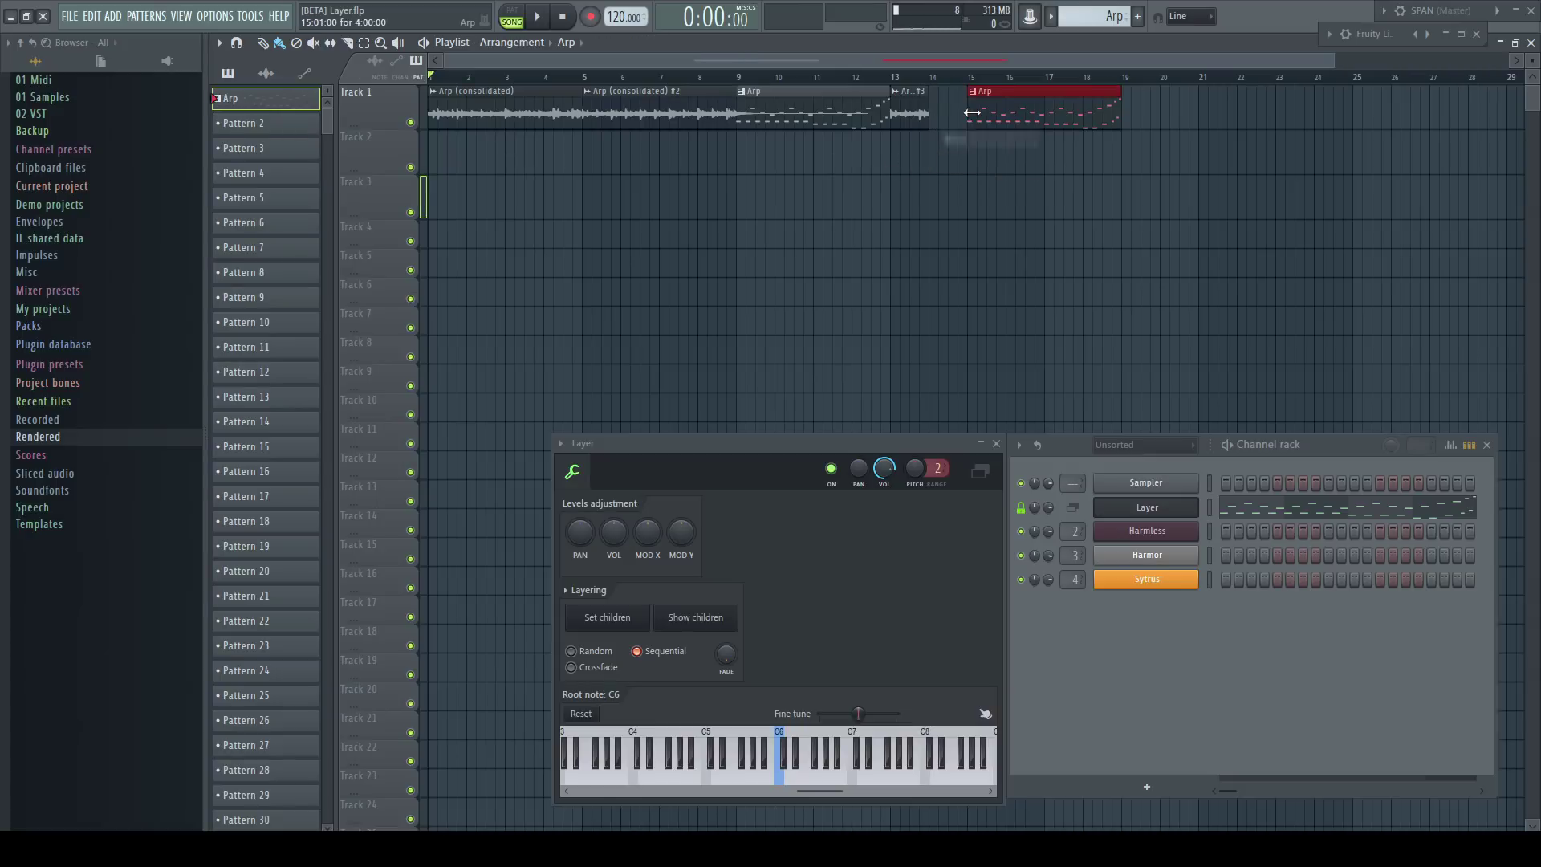
{"action": "left_click_drag", "start_coordinate": [1000, 117], "coordinate": [973, 117]}
{"action": "key", "text": "space"}
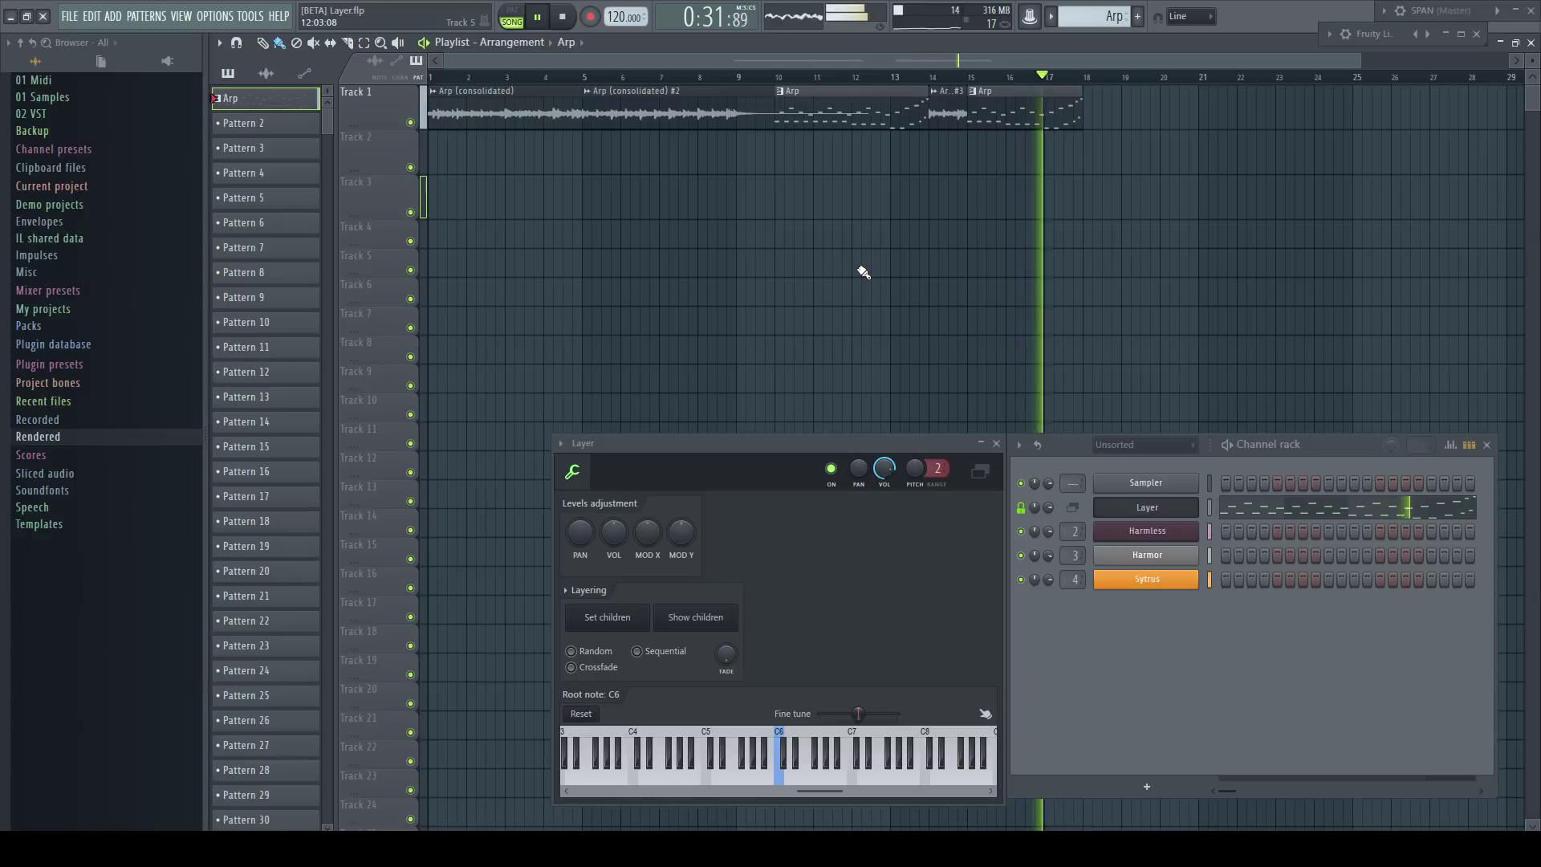
{"action": "key", "text": "space"}
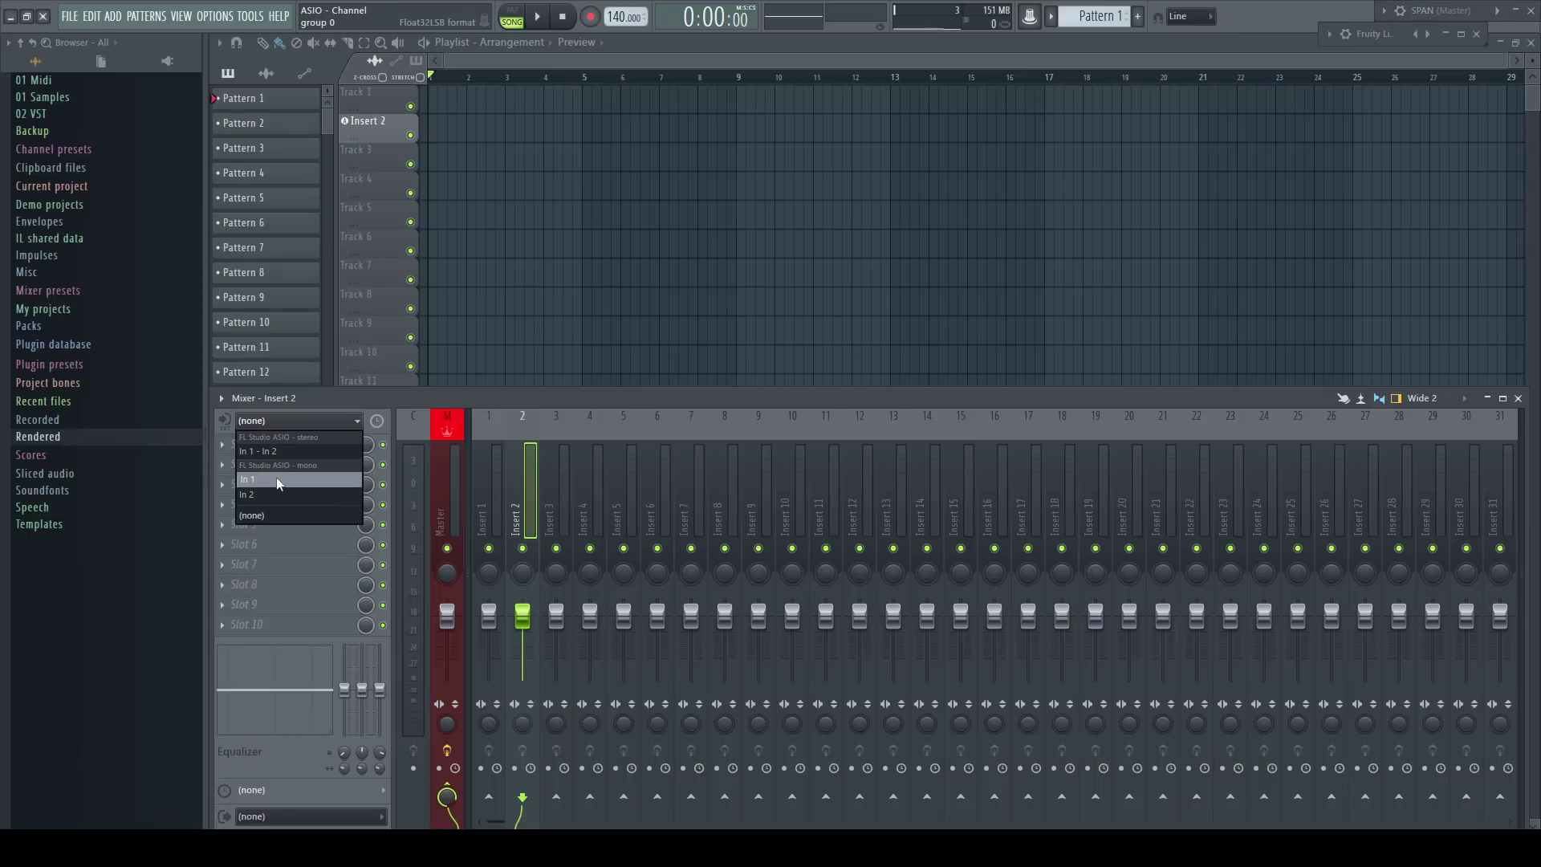
{"action": "left_click", "coordinate": [226, 421]}
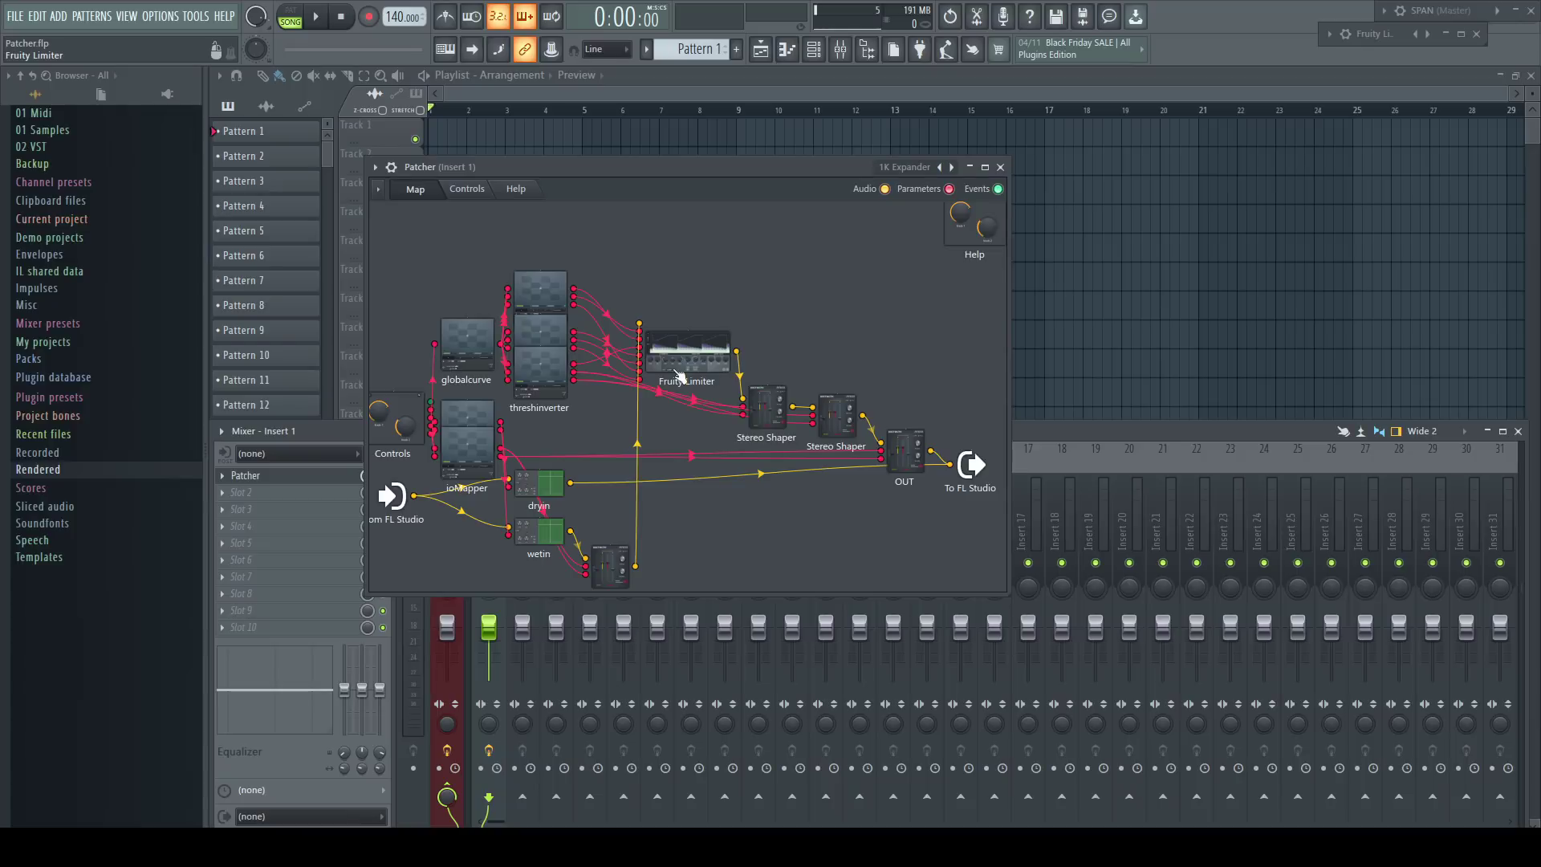
Step: Bring up and dismiss the plugin picker over Patcher, and examine the Patcher map zoomed in around the Fruity Limiter connections
{"action": "key", "text": "F8"}
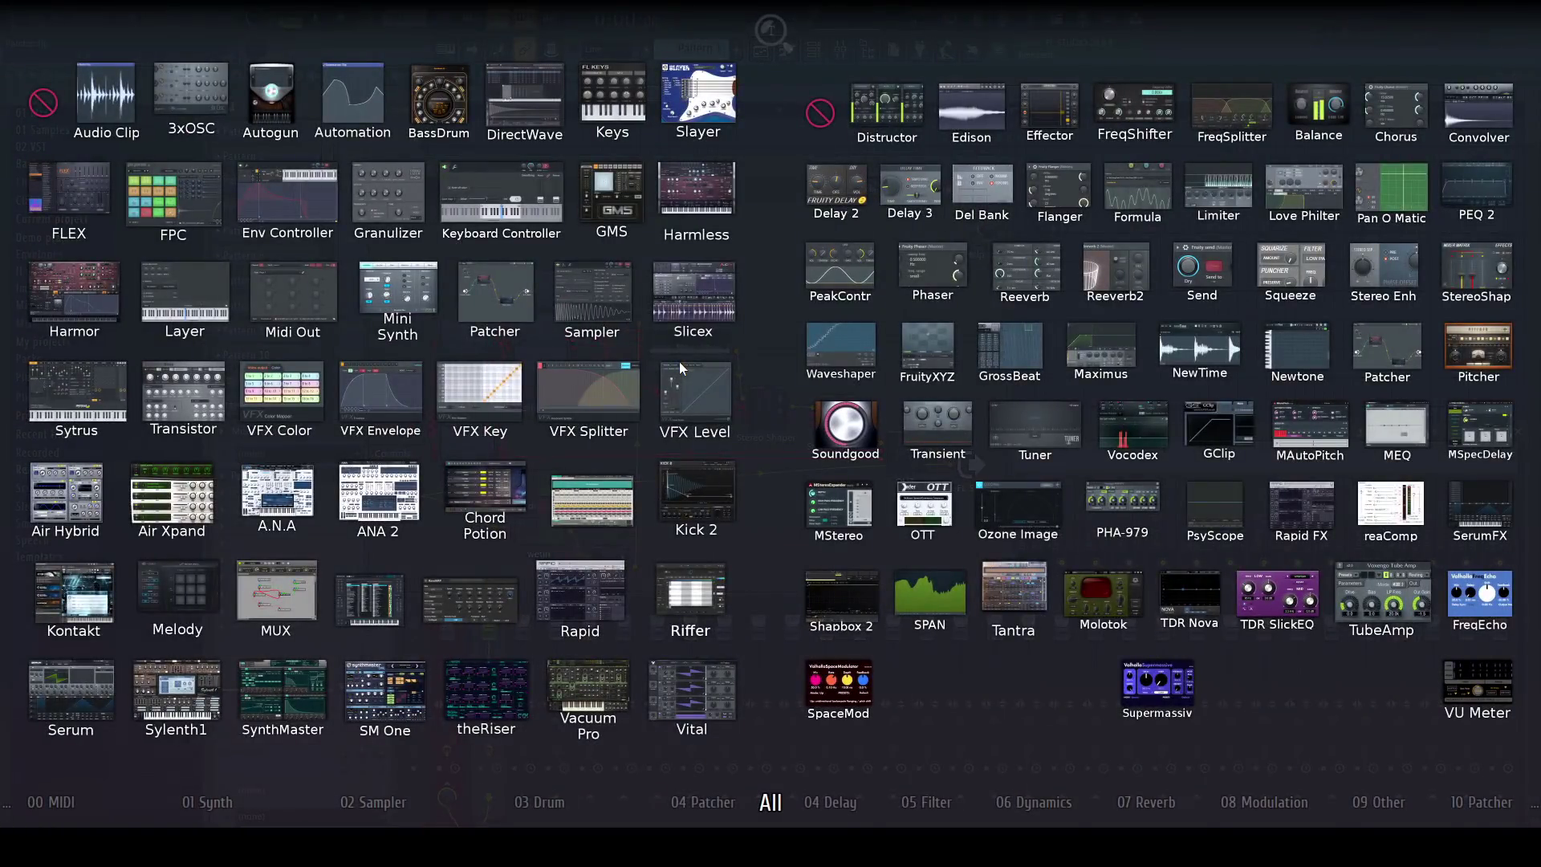
{"action": "key", "text": "F8"}
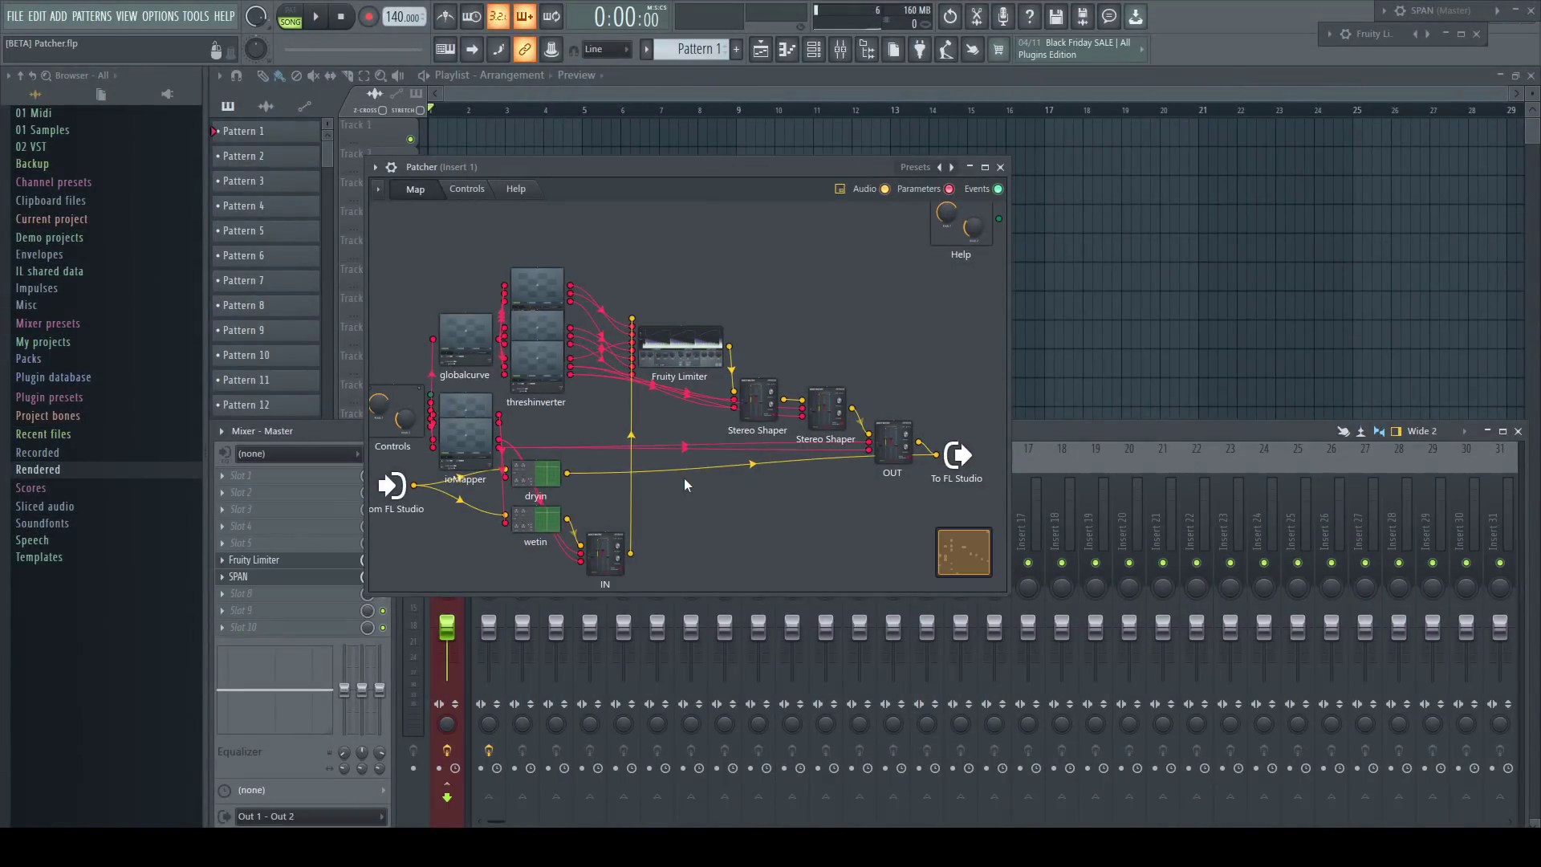
{"action": "scroll", "coordinate": [650, 432], "scroll_direction": "up", "scroll_amount": 5}
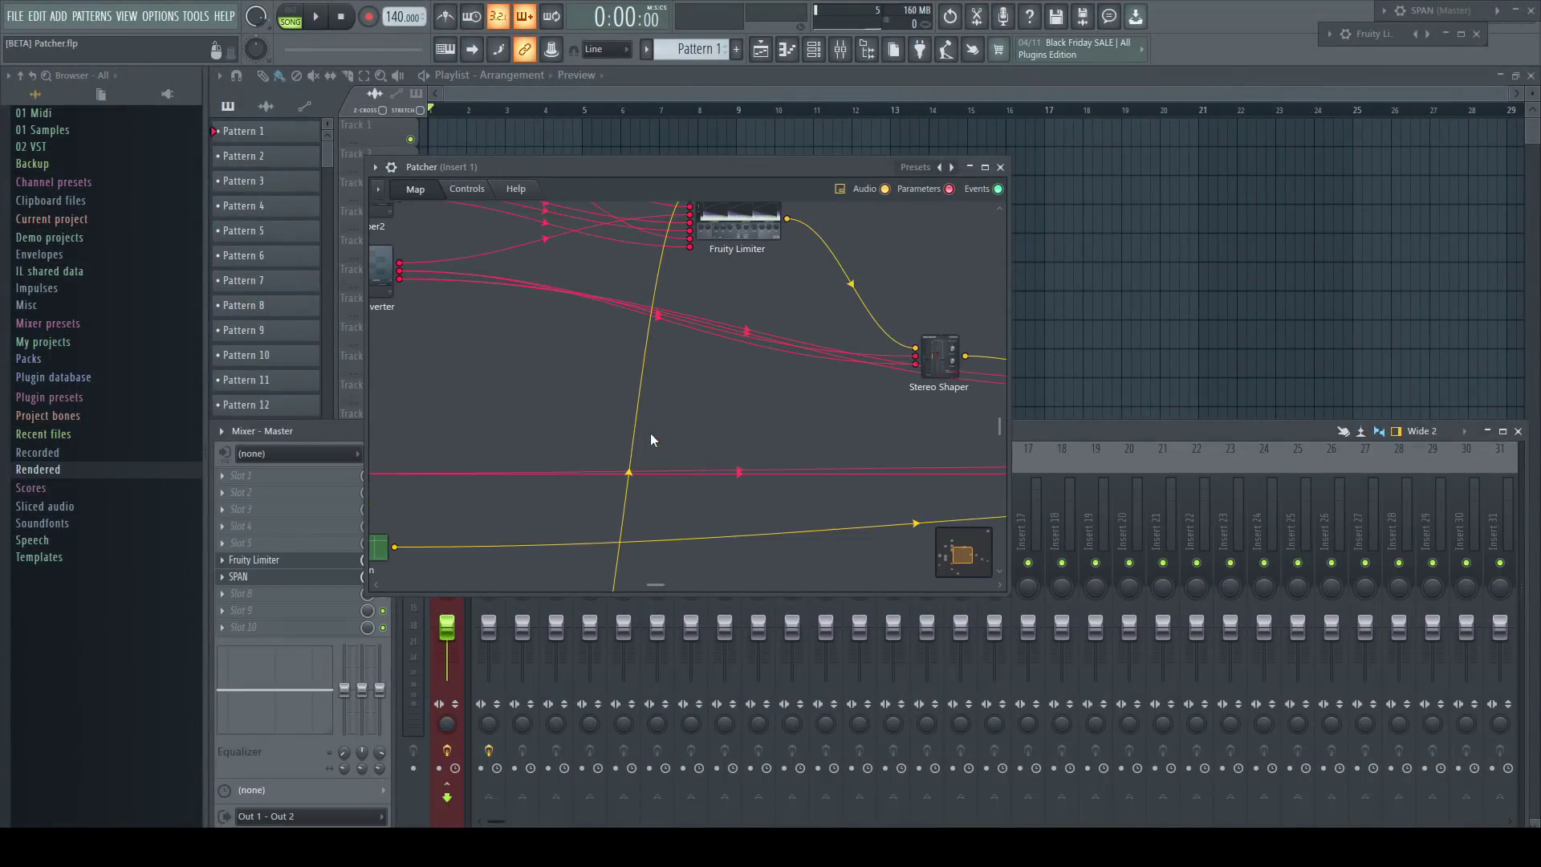
{"action": "mouse_move", "coordinate": [752, 380]}
{"action": "left_mouse_down"}
{"action": "mouse_move", "coordinate": [618, 540]}
{"action": "mouse_move", "coordinate": [806, 469]}
{"action": "mouse_move", "coordinate": [754, 292]}
{"action": "mouse_move", "coordinate": [767, 230]}
{"action": "mouse_move", "coordinate": [980, 252]}
{"action": "mouse_move", "coordinate": [922, 250]}
{"action": "mouse_move", "coordinate": [661, 351]}
{"action": "mouse_move", "coordinate": [503, 461]}
{"action": "mouse_move", "coordinate": [735, 392]}
{"action": "left_mouse_up"}
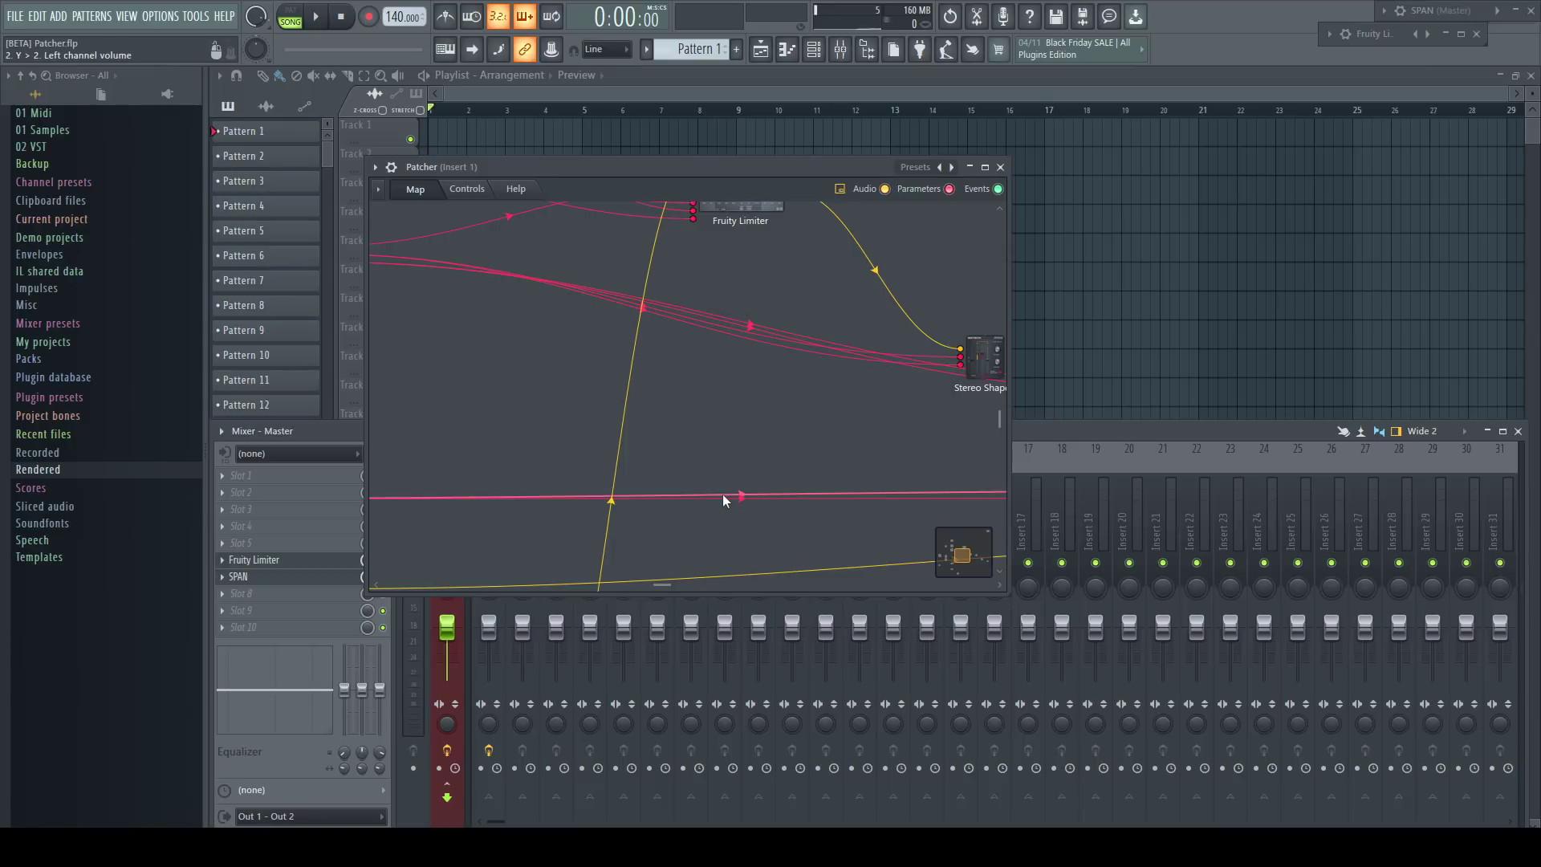
Step: Bring up the plugin picker over the zoomed Patcher map, dismiss it without adding a plugin, and call it up again
{"action": "key", "text": "F8"}
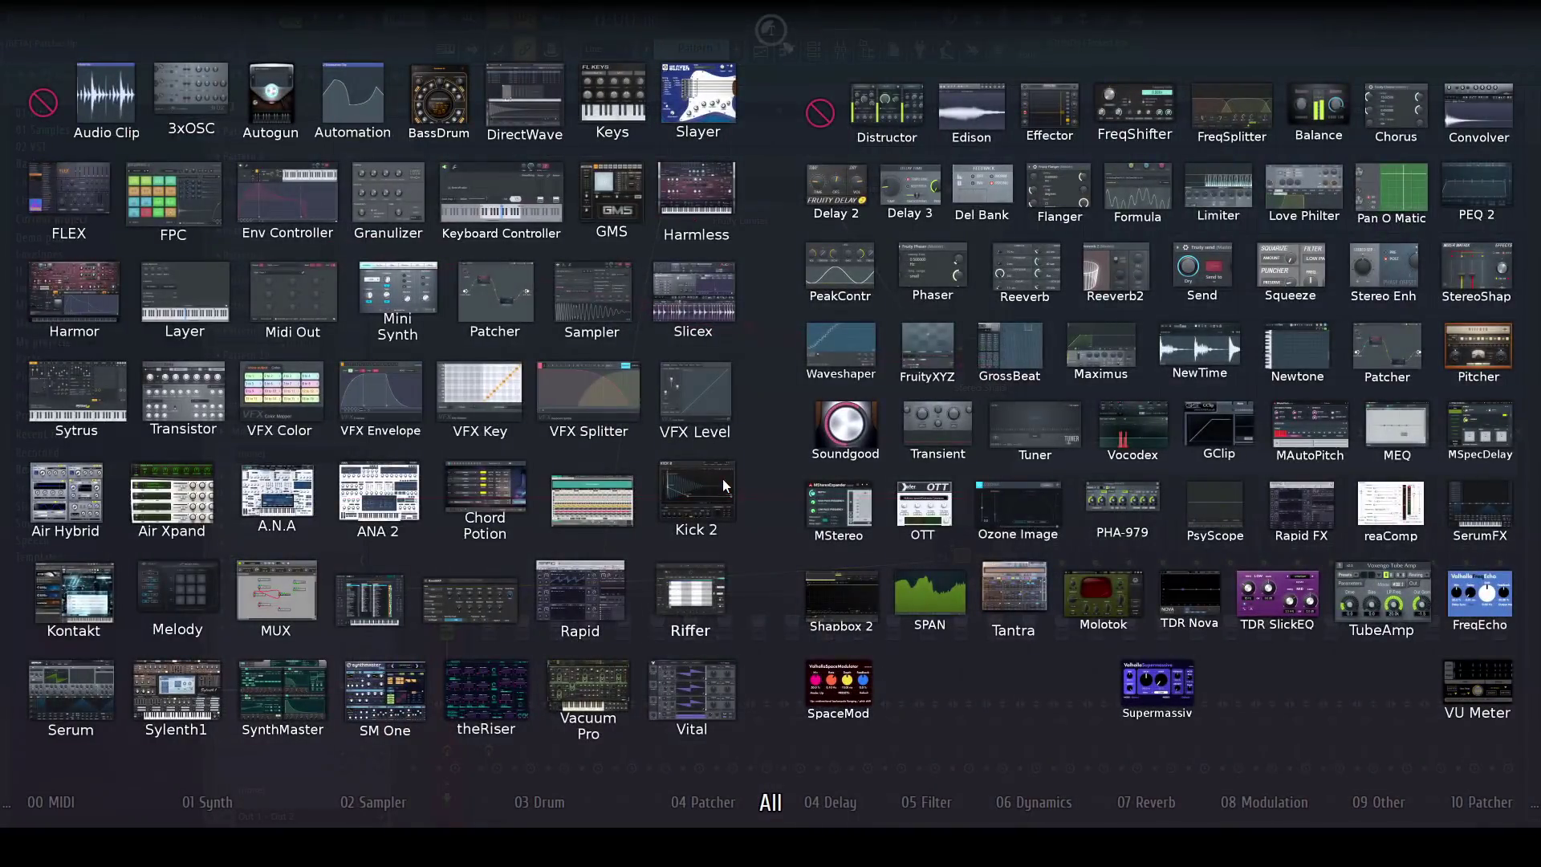
{"action": "left_click", "coordinate": [723, 479]}
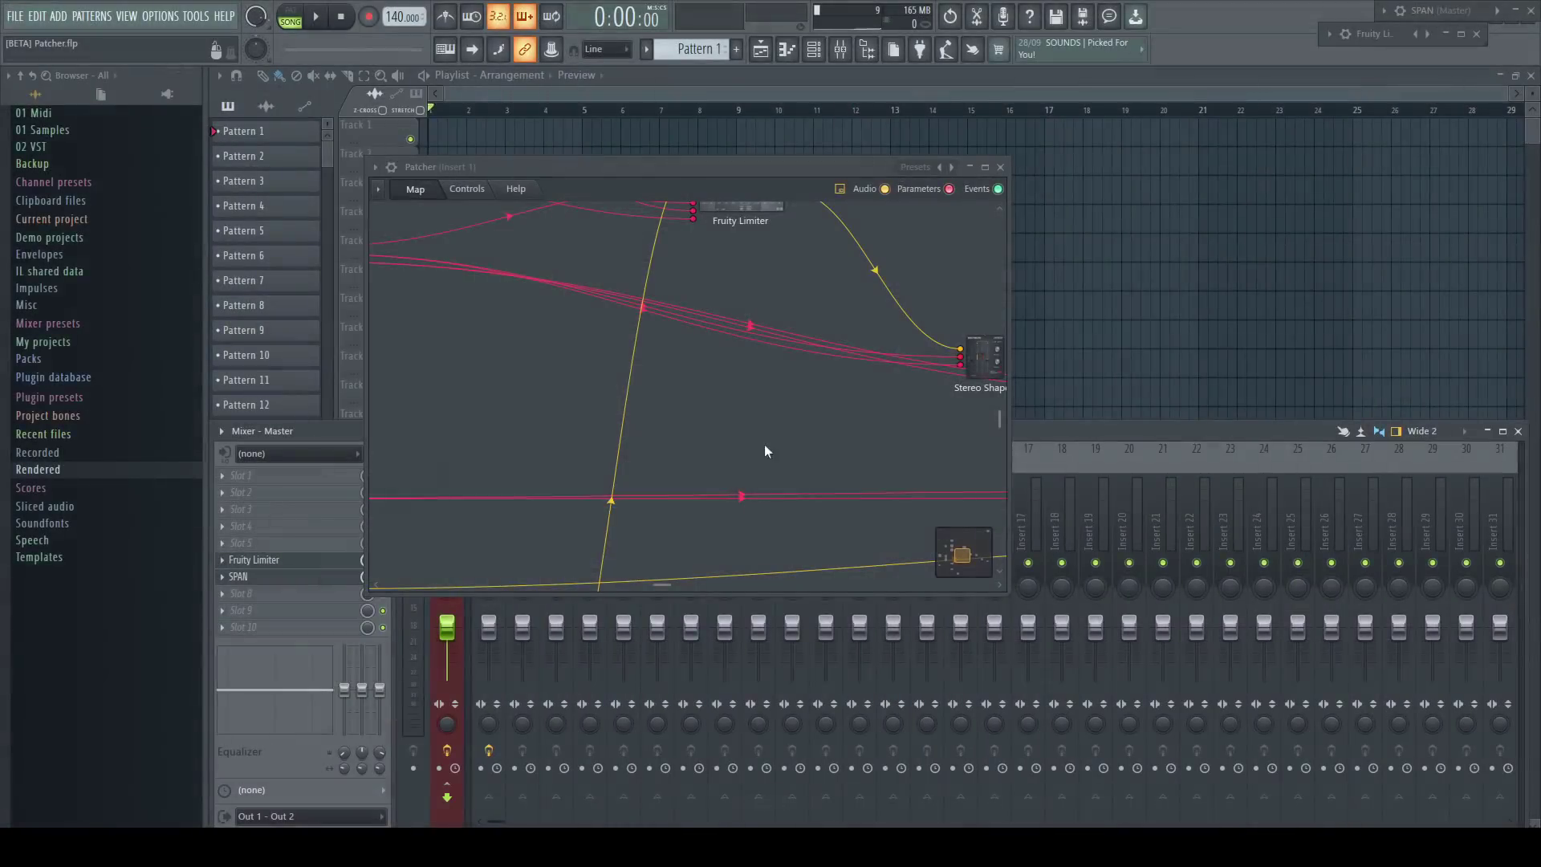
{"action": "left_click", "coordinate": [867, 50]}
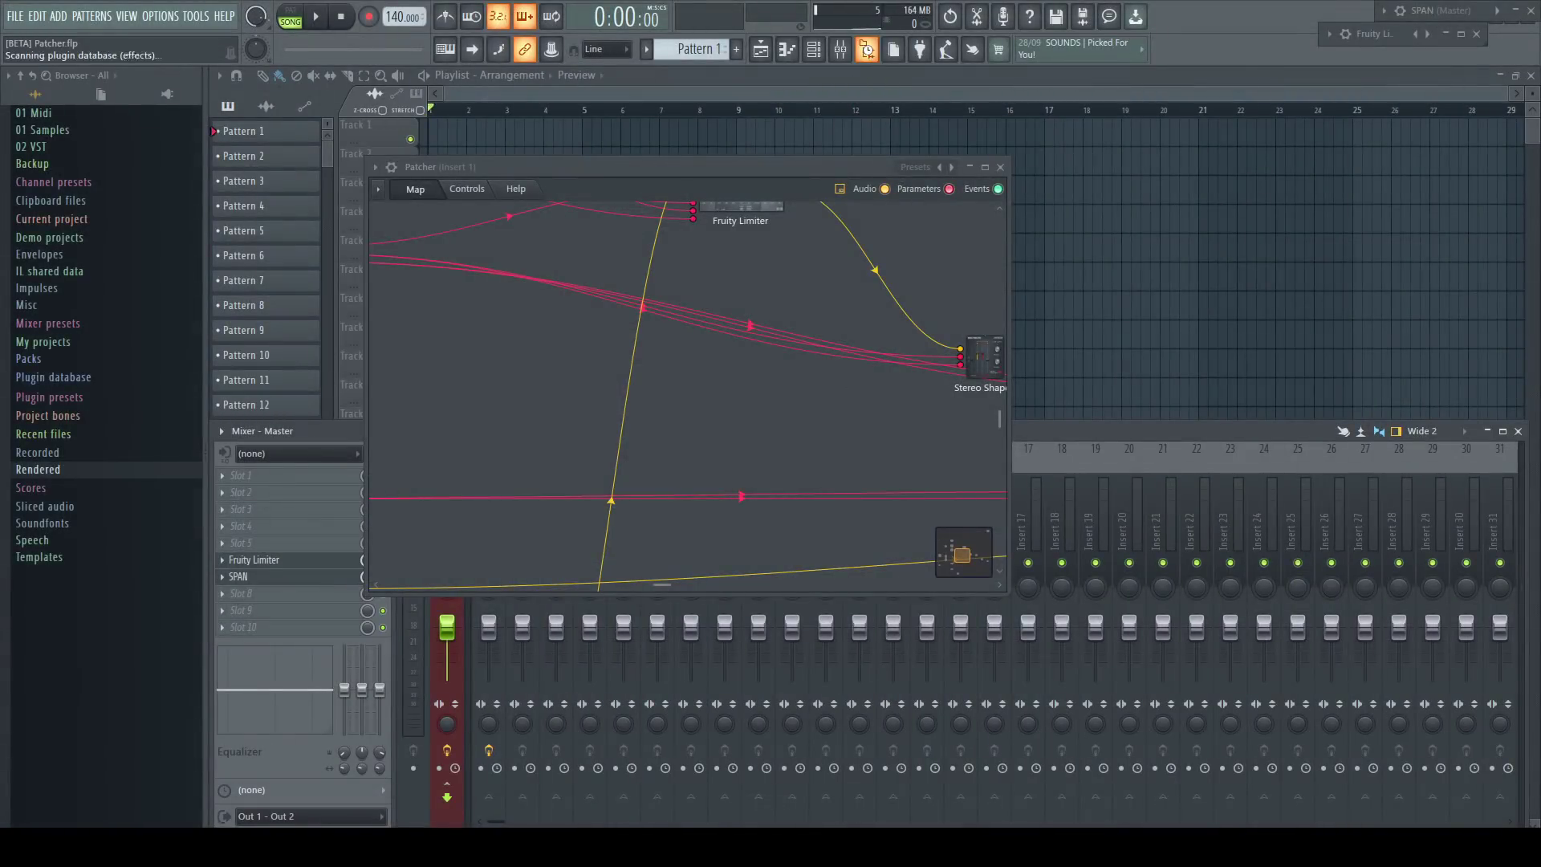